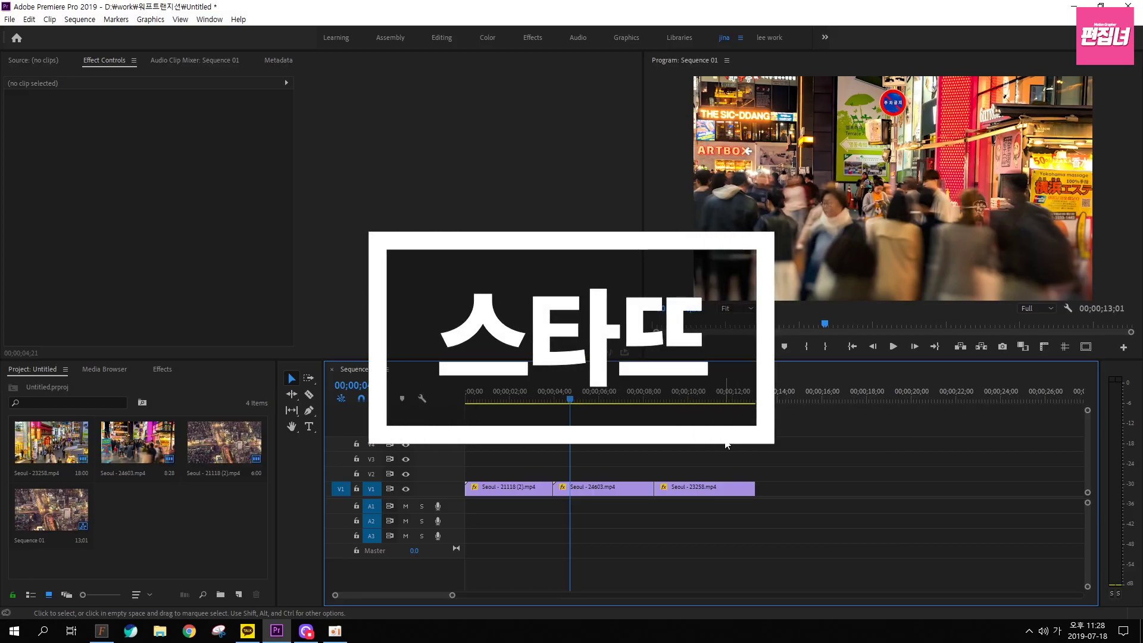
Adjust the Sequence 01 timeline, where three Seoul clips meet at two cuts on V1
left_click_drag(447, 459, 823, 539)
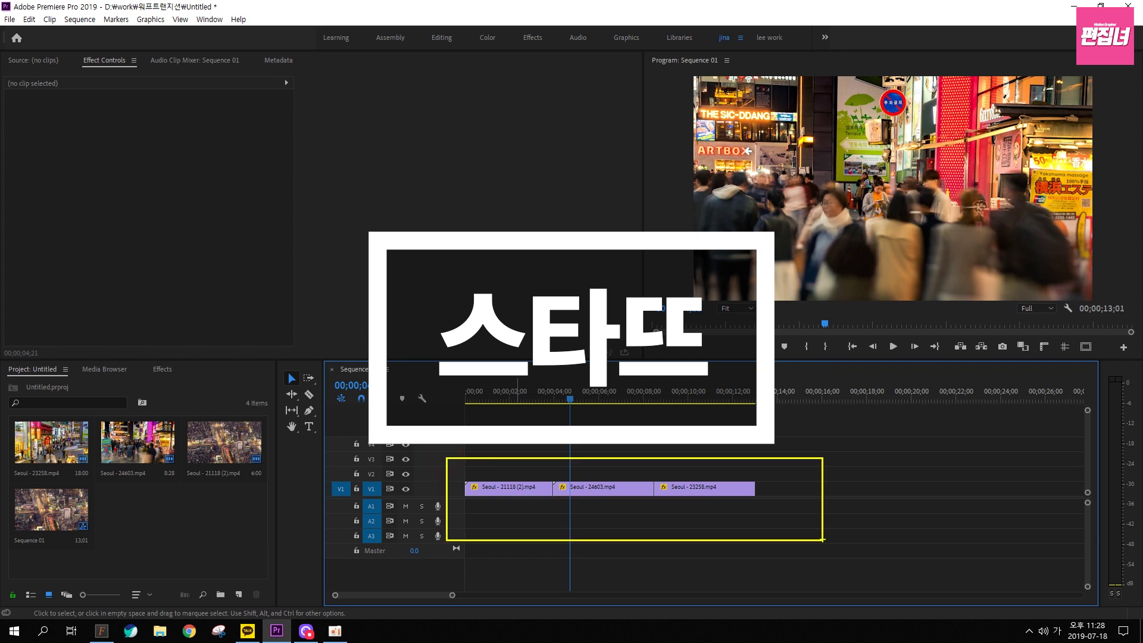
left_click_drag(558, 503, 555, 505)
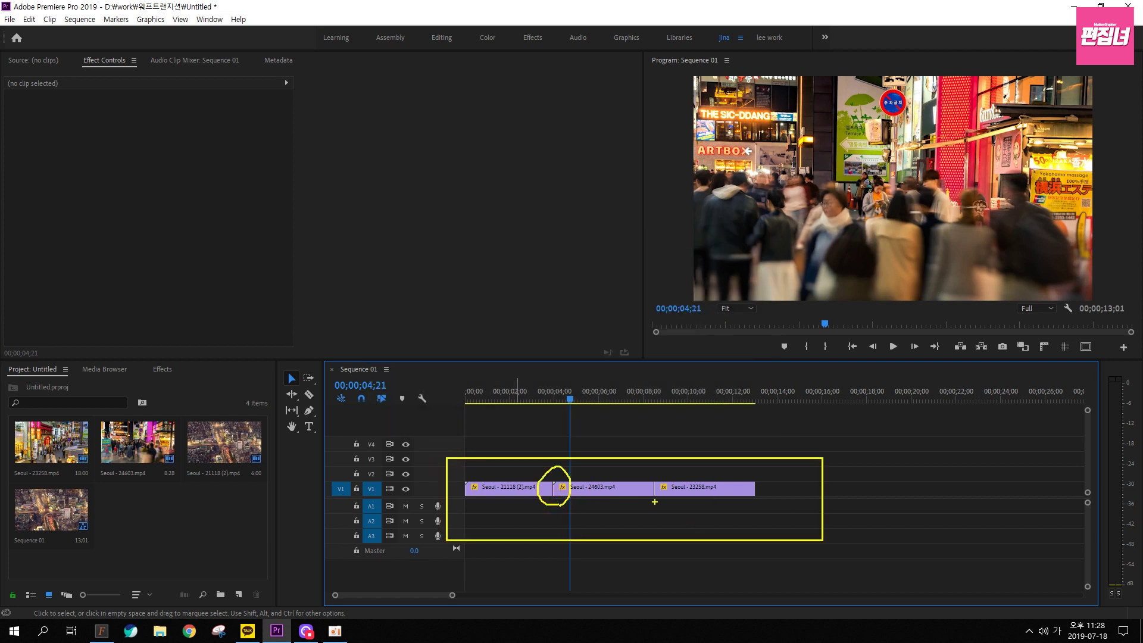
left_click_drag(658, 504, 655, 503)
key("Escape")
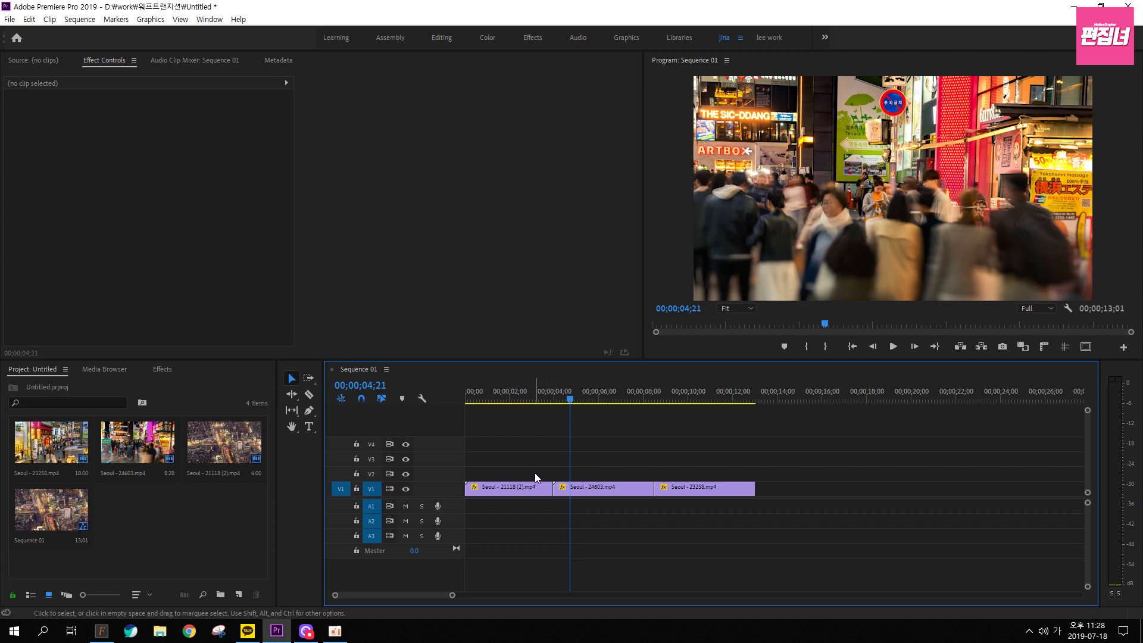
mouse_move(540, 480)
left_mouse_down()
mouse_move(539, 466)
mouse_move(534, 477)
mouse_move(577, 477)
left_mouse_up()
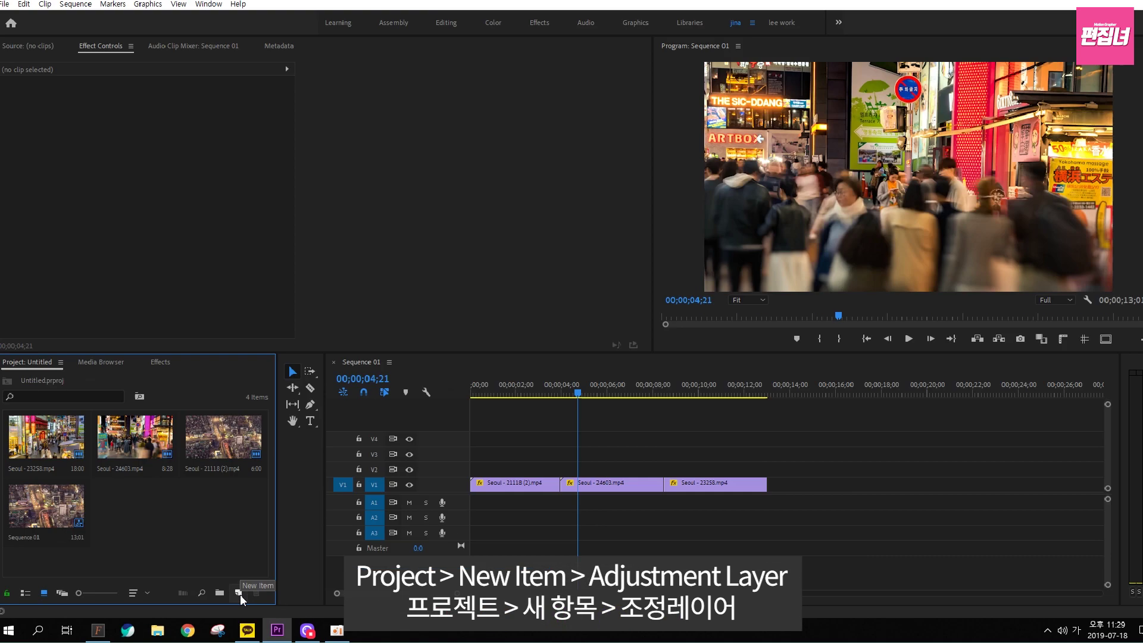
Create a new Adjustment Layer with the default settings
left_click(240, 595)
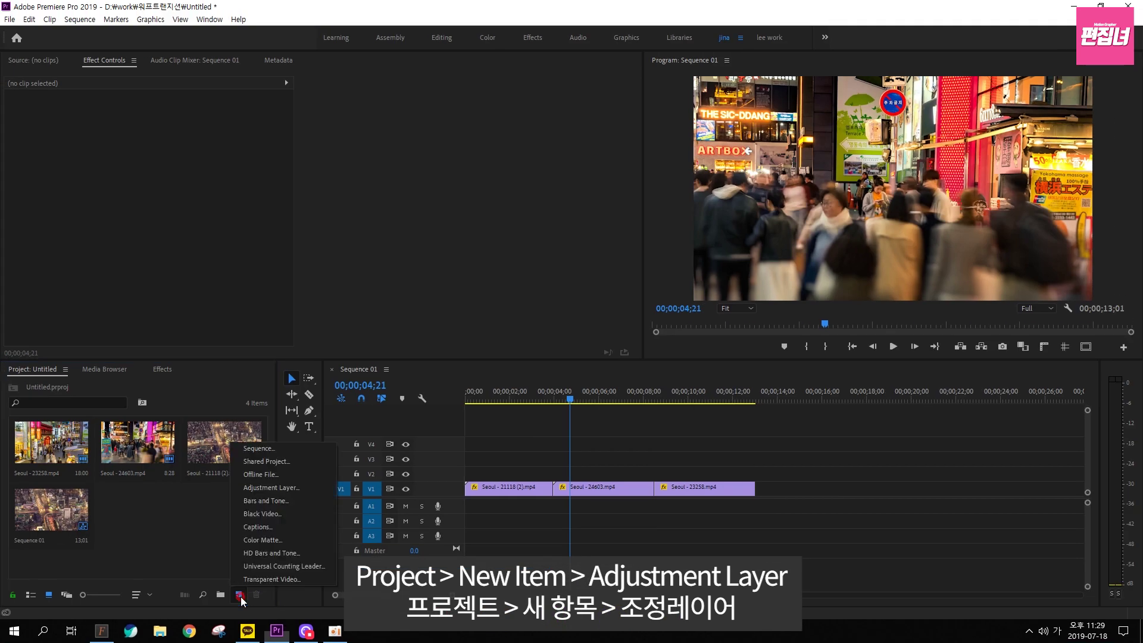
left_click(288, 487)
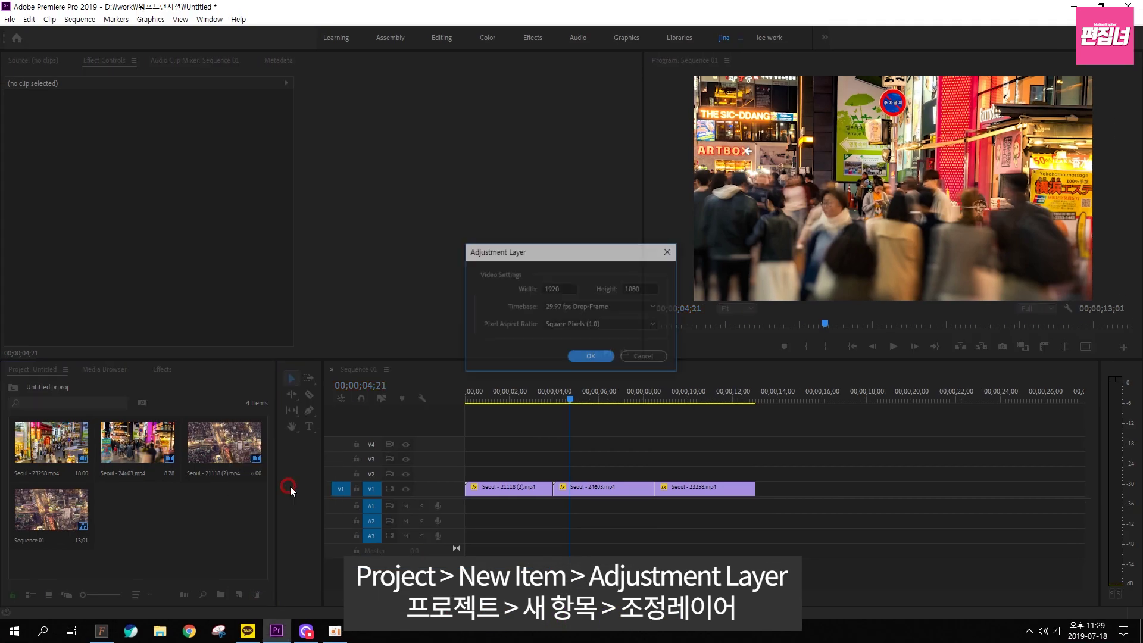
left_click(591, 357)
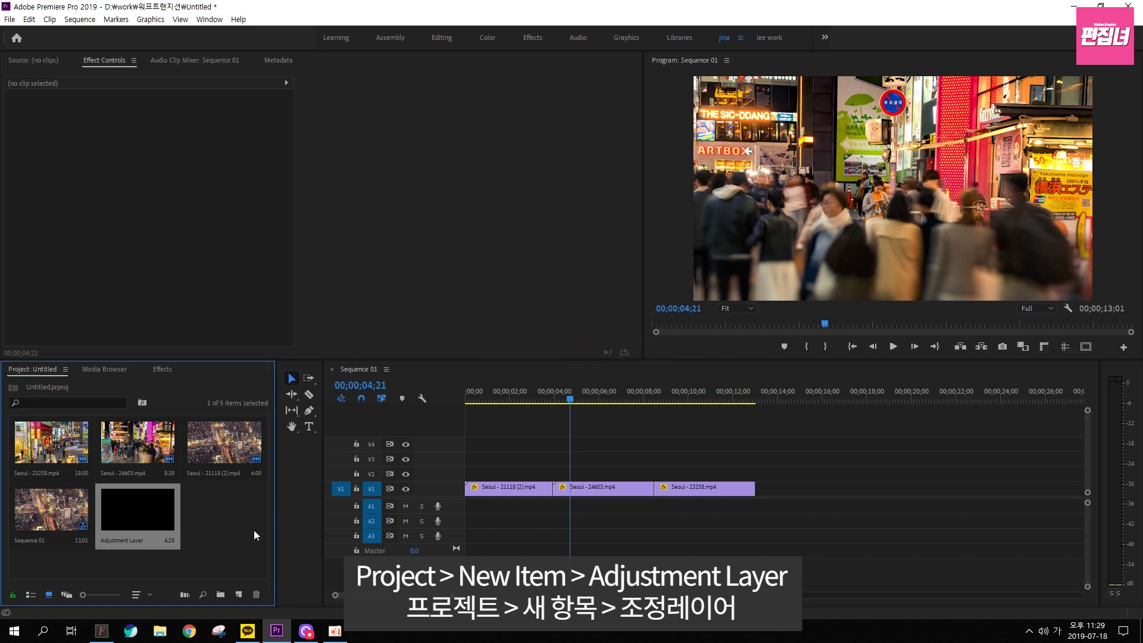
Place the adjustment layer on V2 over the first cut and jump the playhead there
left_click_drag(153, 524, 539, 474)
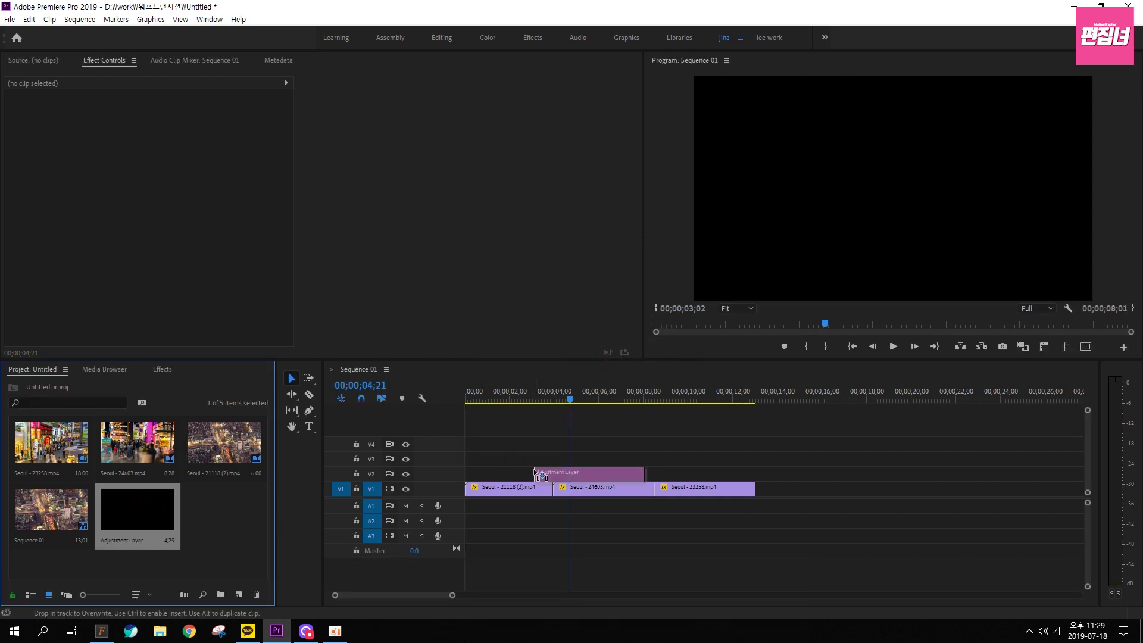
left_click(571, 474)
key("Up")
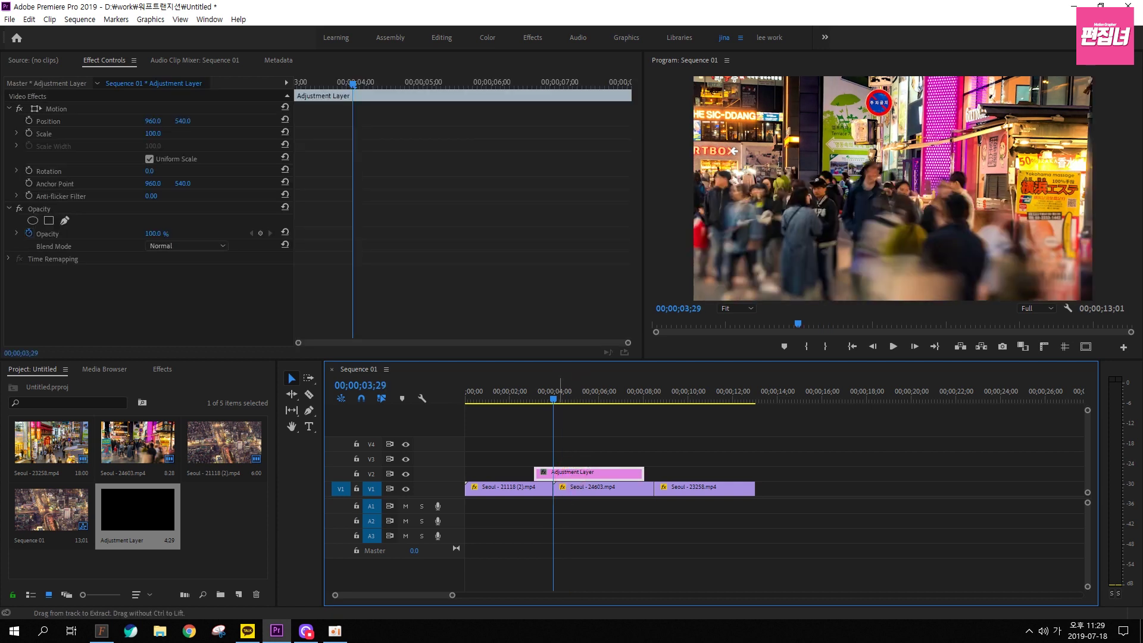
Try repositioning the adjustment layer's start edge near the first cut on V2
left_click(573, 495)
left_click_drag(541, 469, 573, 470)
key("Escape")
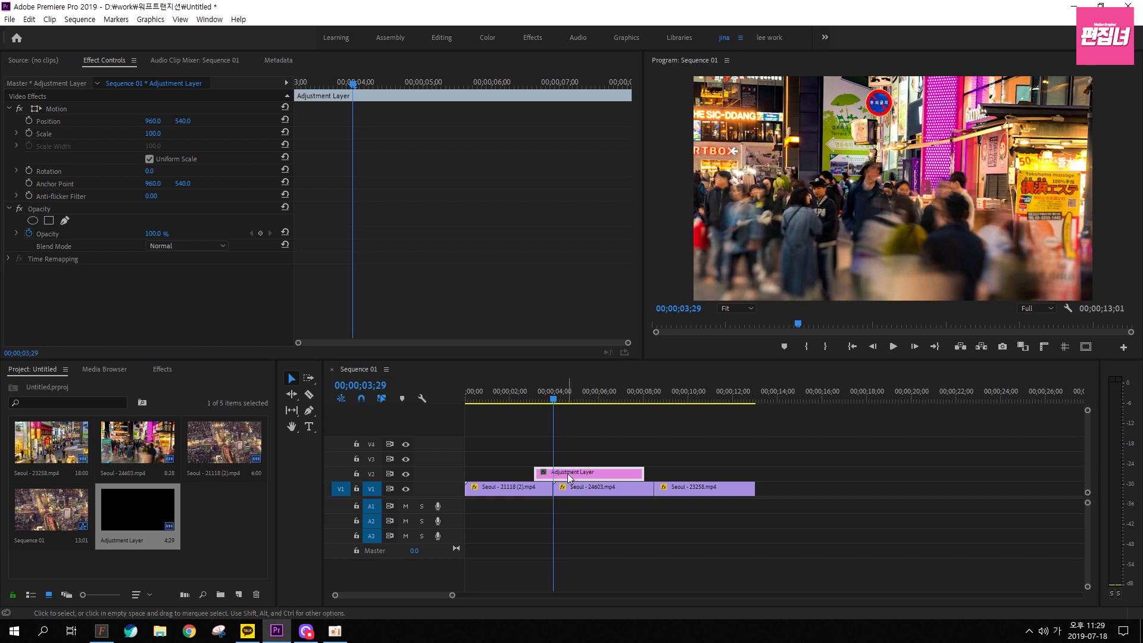
left_click_drag(540, 467, 574, 481)
key("Escape")
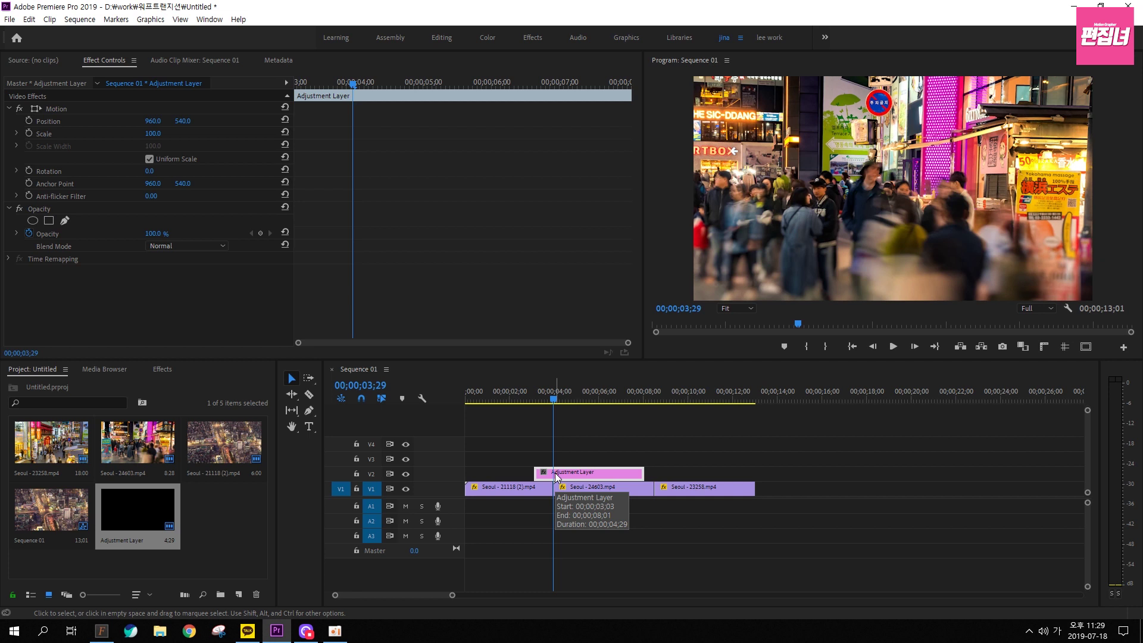
left_click_drag(536, 467, 571, 456)
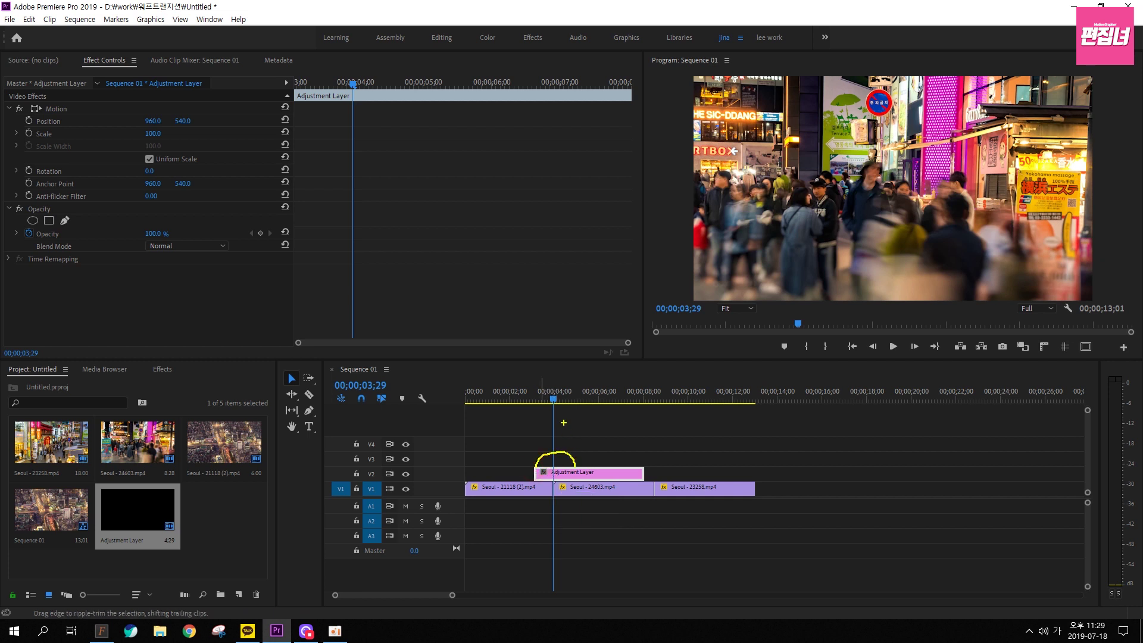
mouse_move(570, 411)
left_mouse_down()
mouse_move(565, 439)
mouse_move(608, 436)
left_mouse_up()
mouse_move(538, 437)
left_mouse_down()
mouse_move(586, 461)
mouse_move(604, 455)
left_mouse_up()
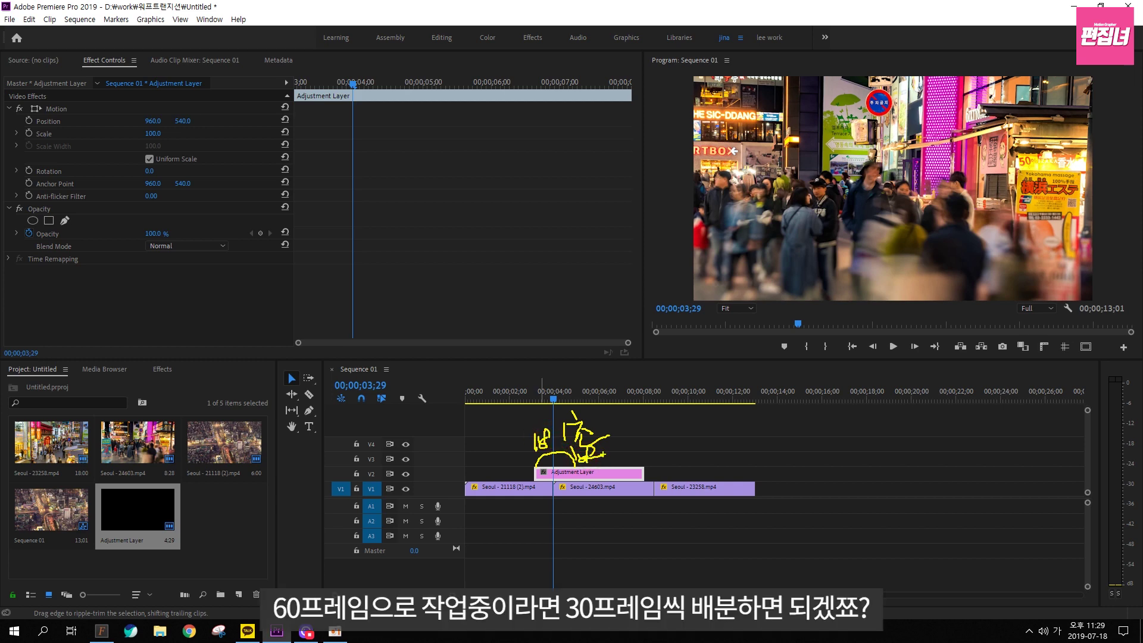
Put the playhead 15 frames before the first cut and trim the layer start to 00;00;03;14
left_click(572, 394)
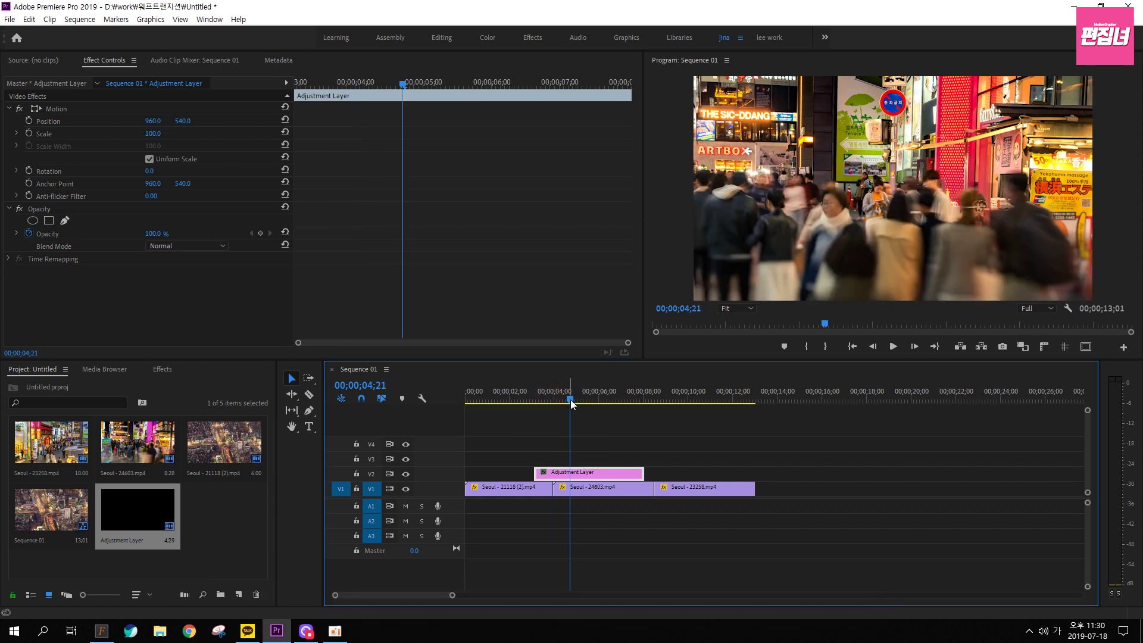
left_click_drag(570, 398, 552, 398)
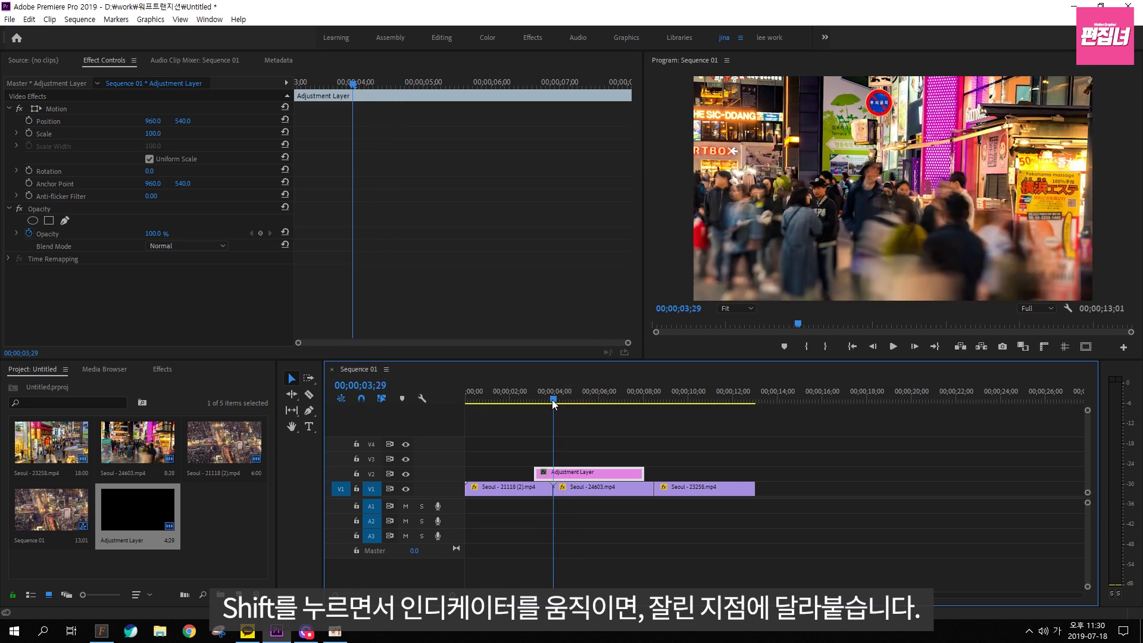
left_click(370, 386)
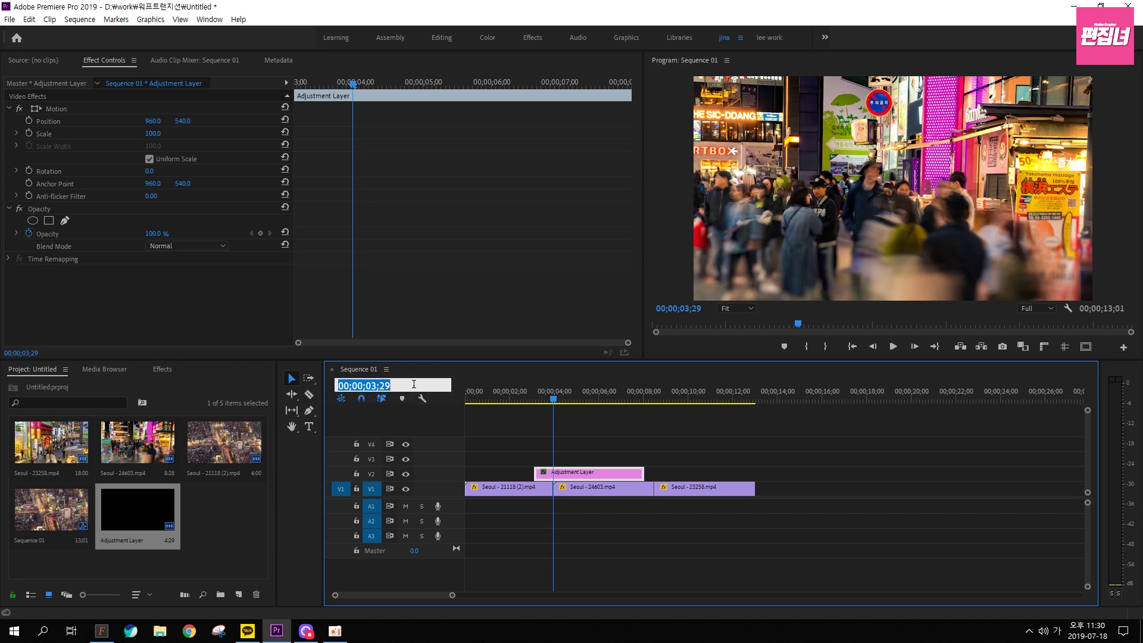
type("-15")
key("Return")
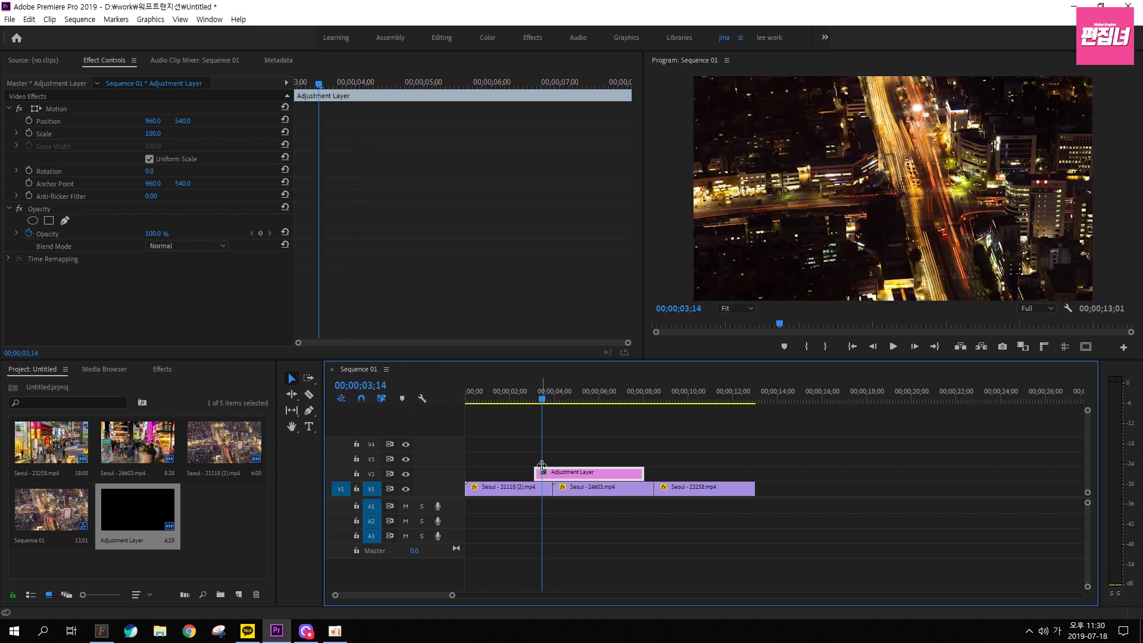
left_click_drag(559, 471, 559, 454)
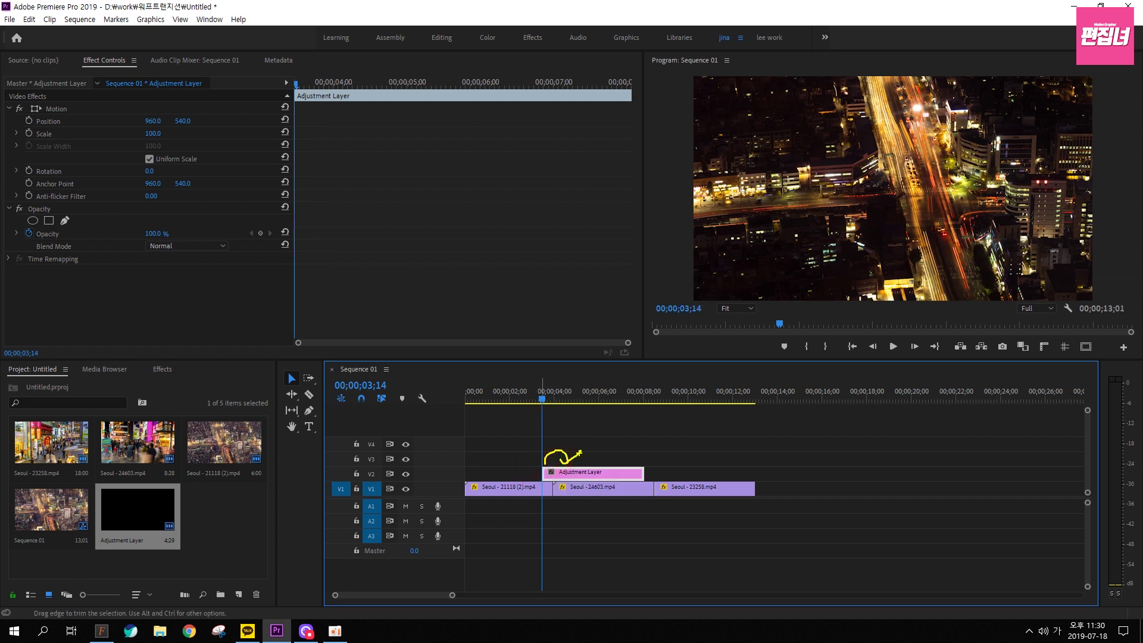
Move the playhead to 00;00;04;14 by editing the sequence timecode
left_click(377, 386)
left_click(376, 386)
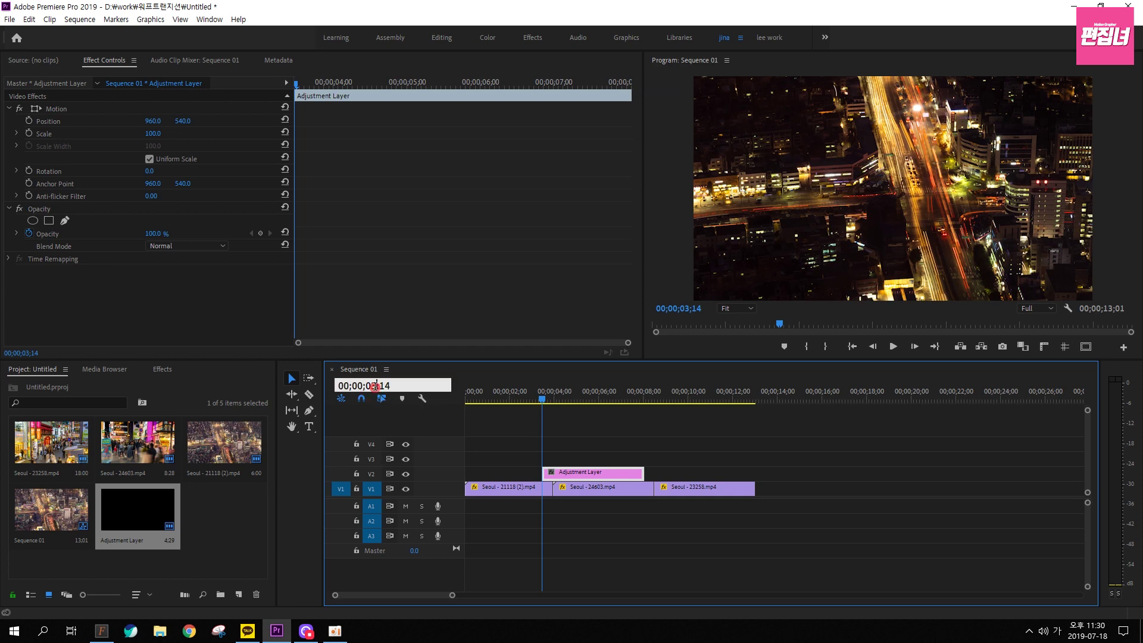
type("4")
key("Return")
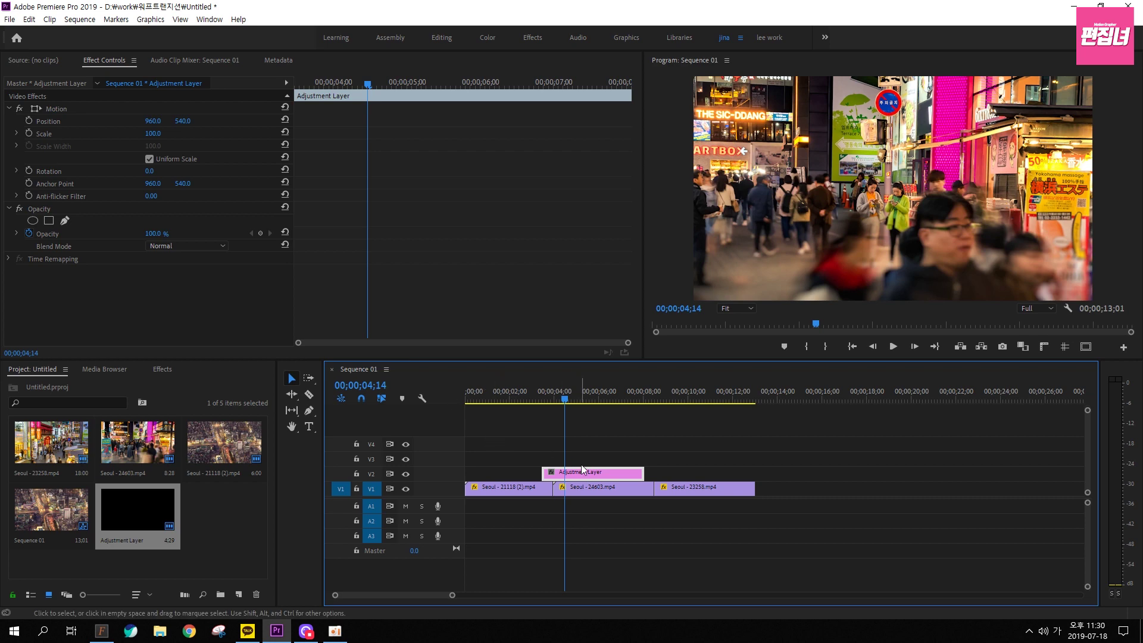
Trim the layer's end to 04;14 for one second and Alt-drag a copy onto the second cut
left_click_drag(643, 472, 562, 472)
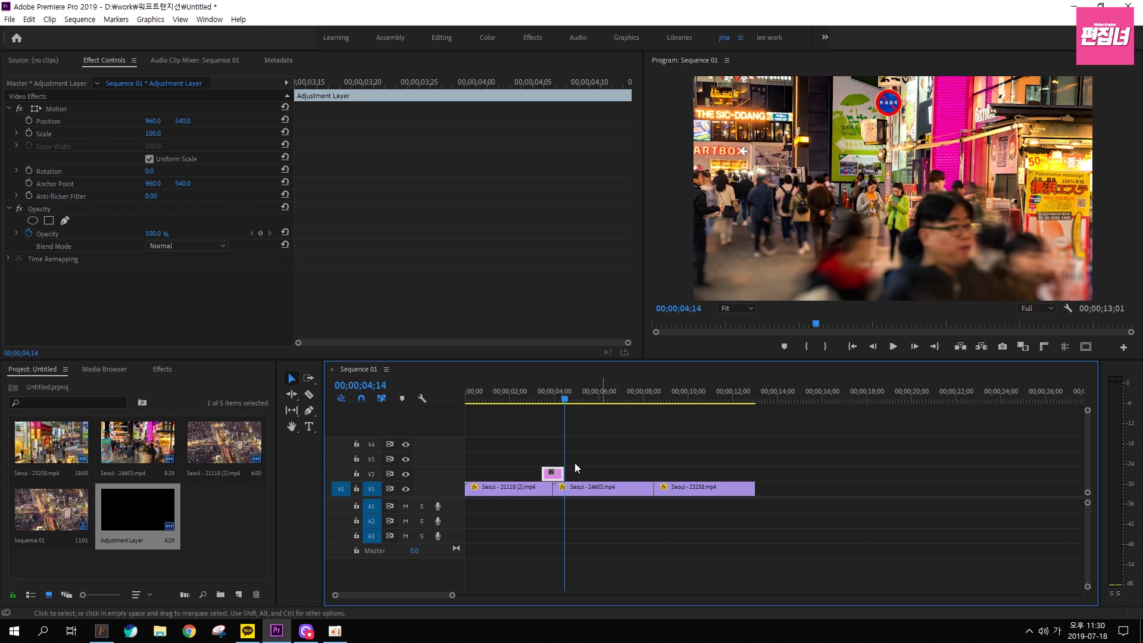
left_click_drag(554, 478, 660, 472, "alt")
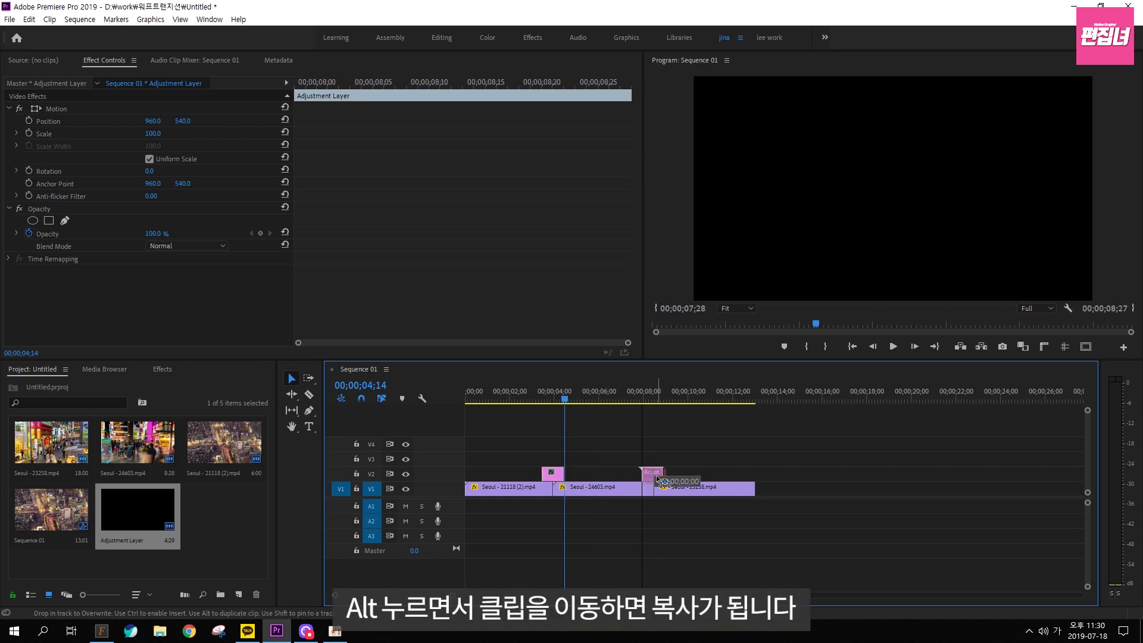
left_click(643, 399)
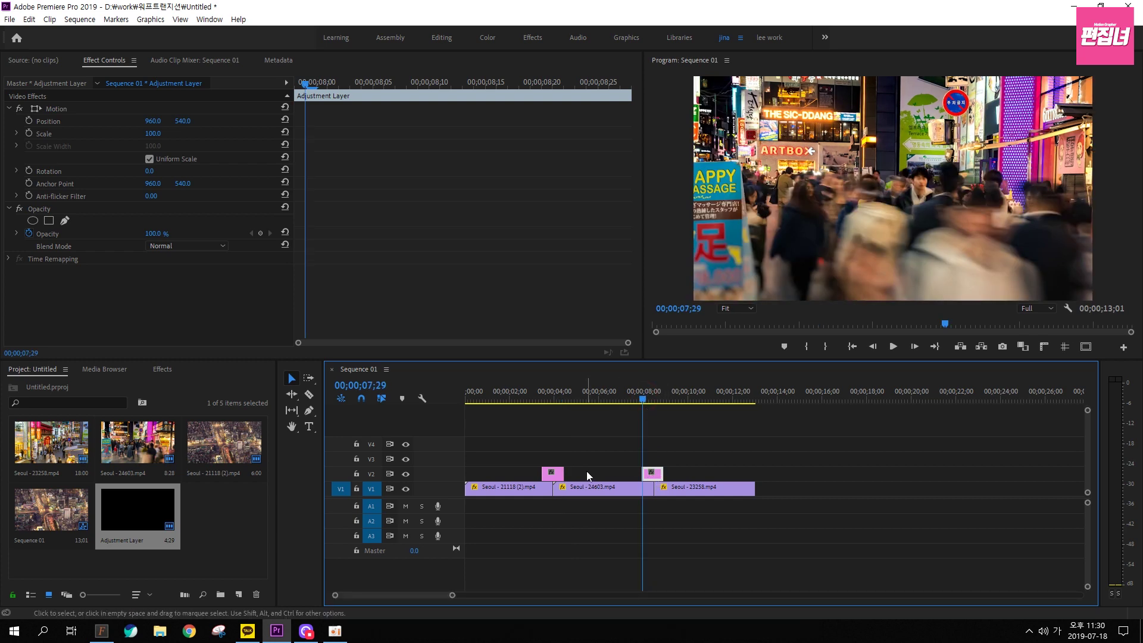
left_click(556, 474)
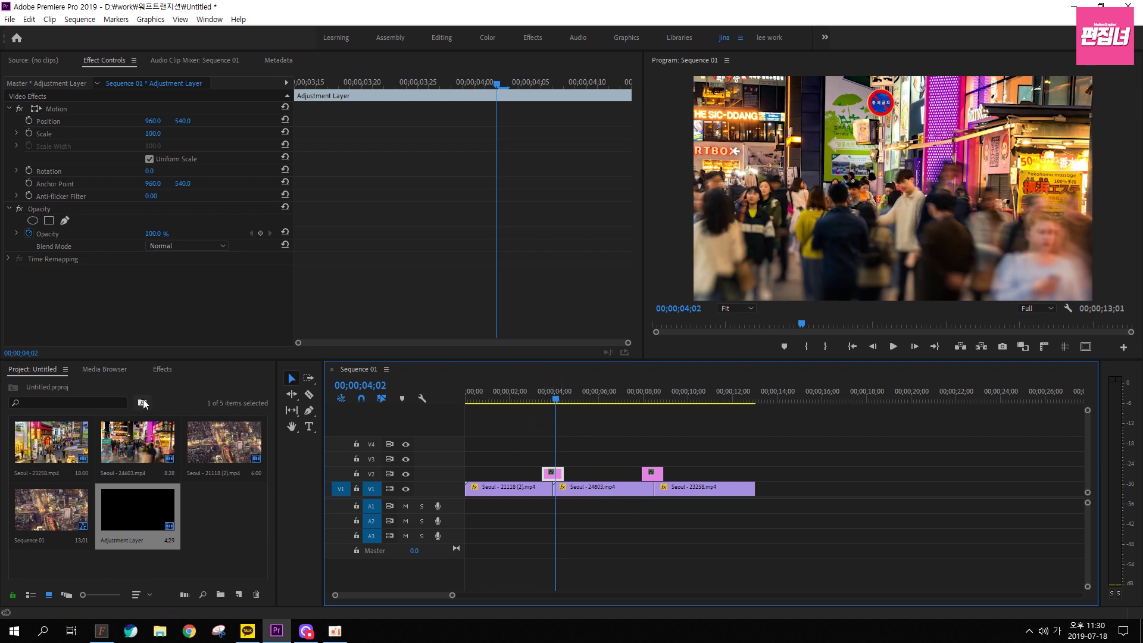
Search 'off' in Effects and apply Distort > Offset to the V2 adjustment layer
left_click(163, 370)
left_click(63, 383)
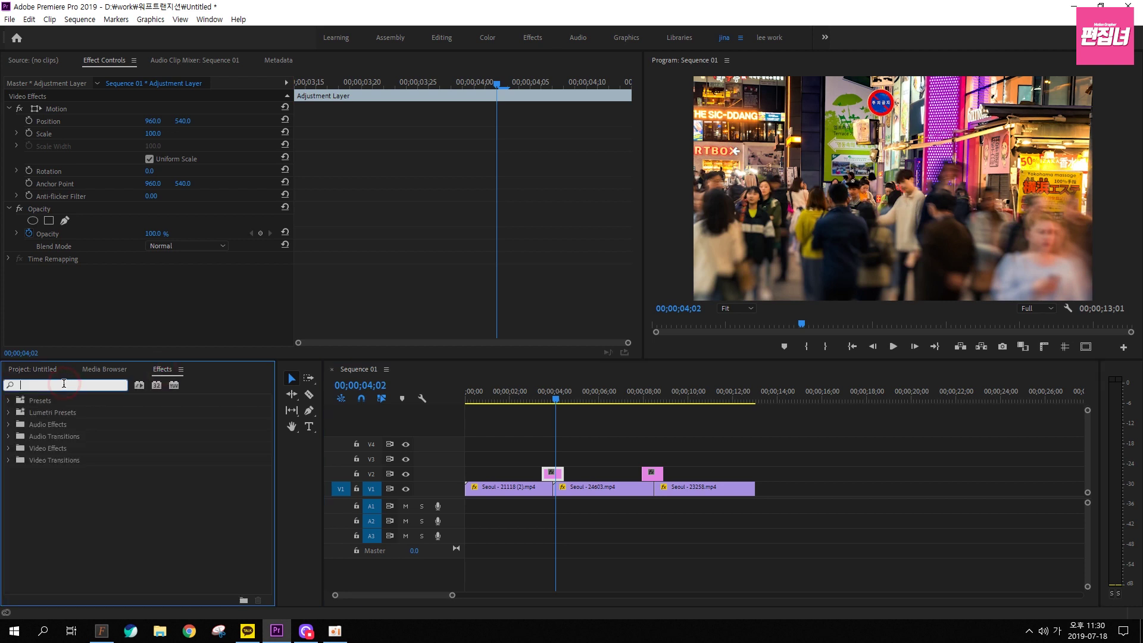
key("Hangul")
type("off")
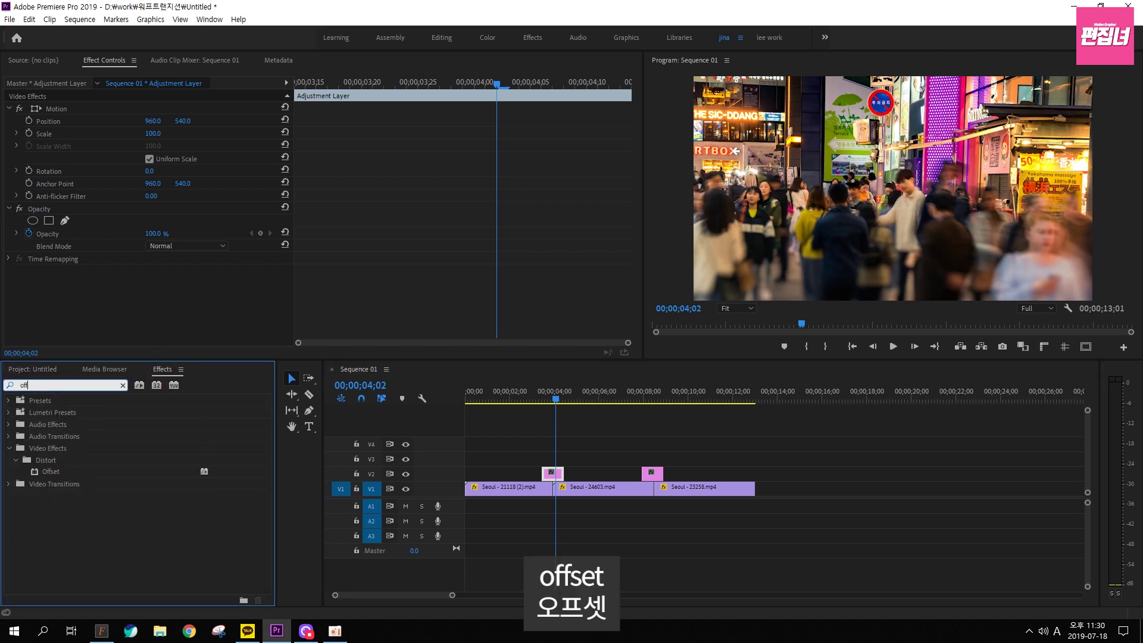
left_click(52, 471)
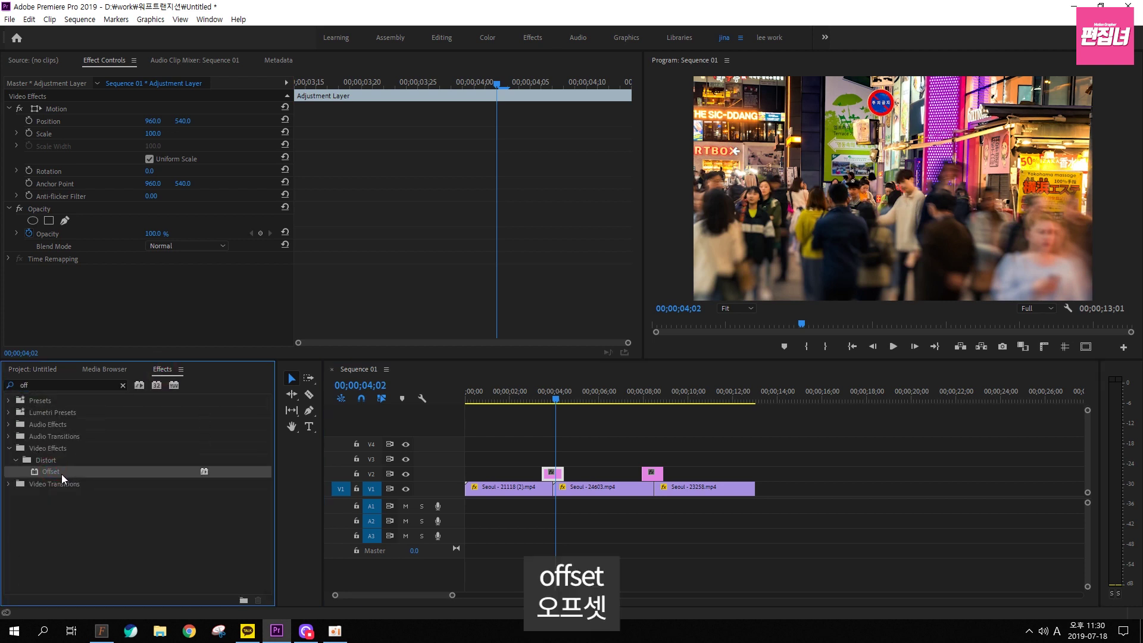
left_click_drag(55, 470, 553, 472)
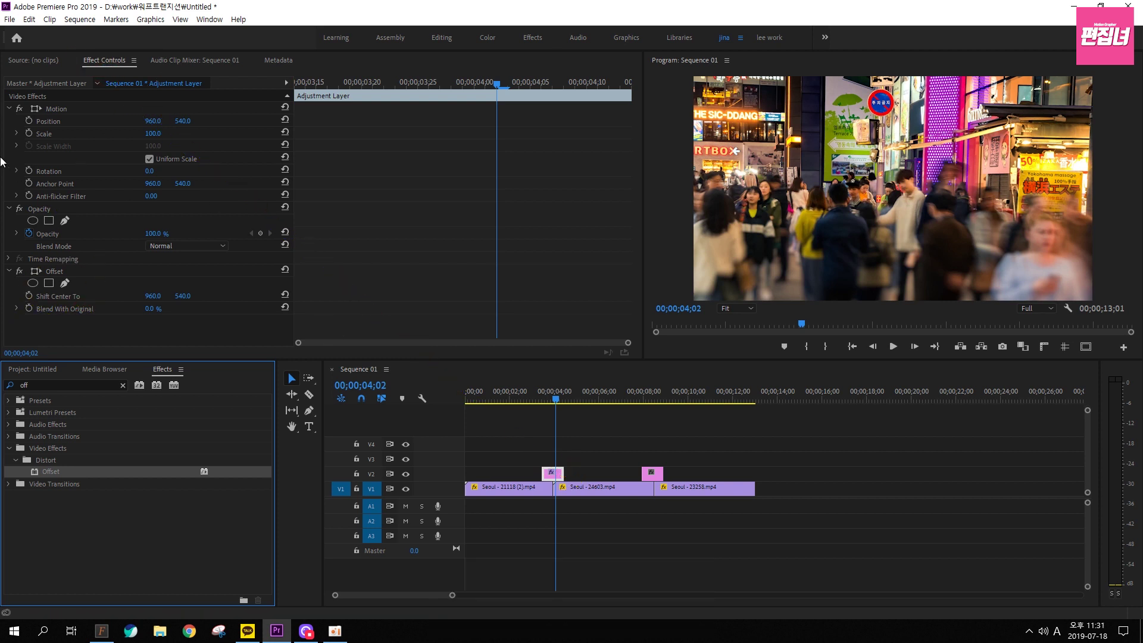
Collapse Motion and Opacity, keep Shift Center X at 960, and return to 03;14
left_click(9, 108)
left_click(9, 121)
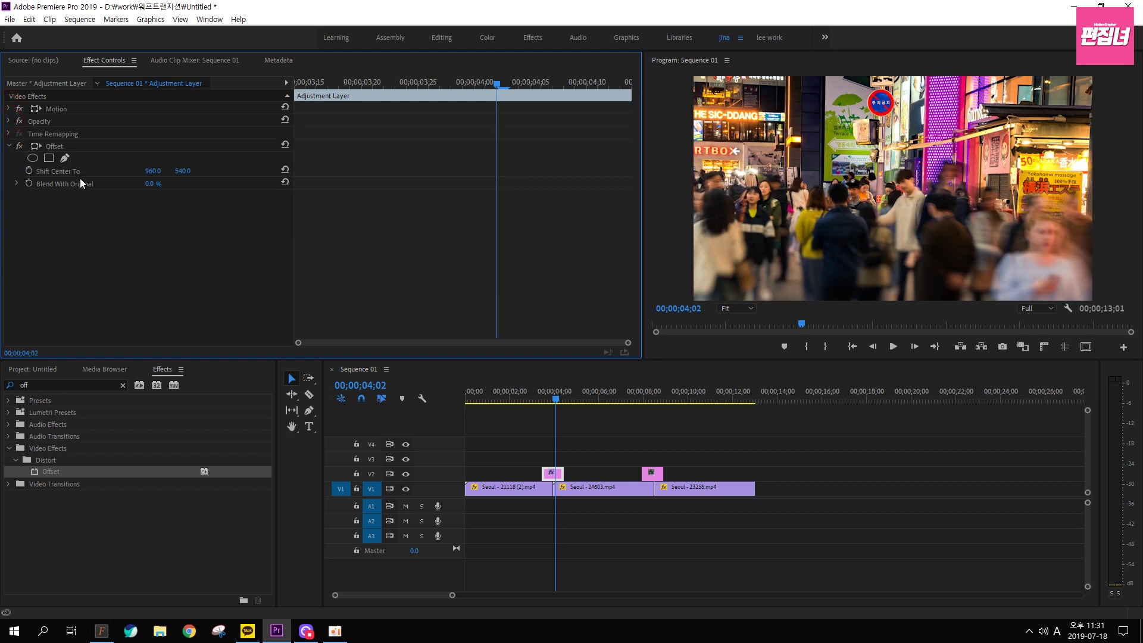
mouse_move(149, 174)
left_mouse_down()
mouse_move(131, 173)
mouse_move(149, 173)
left_mouse_up()
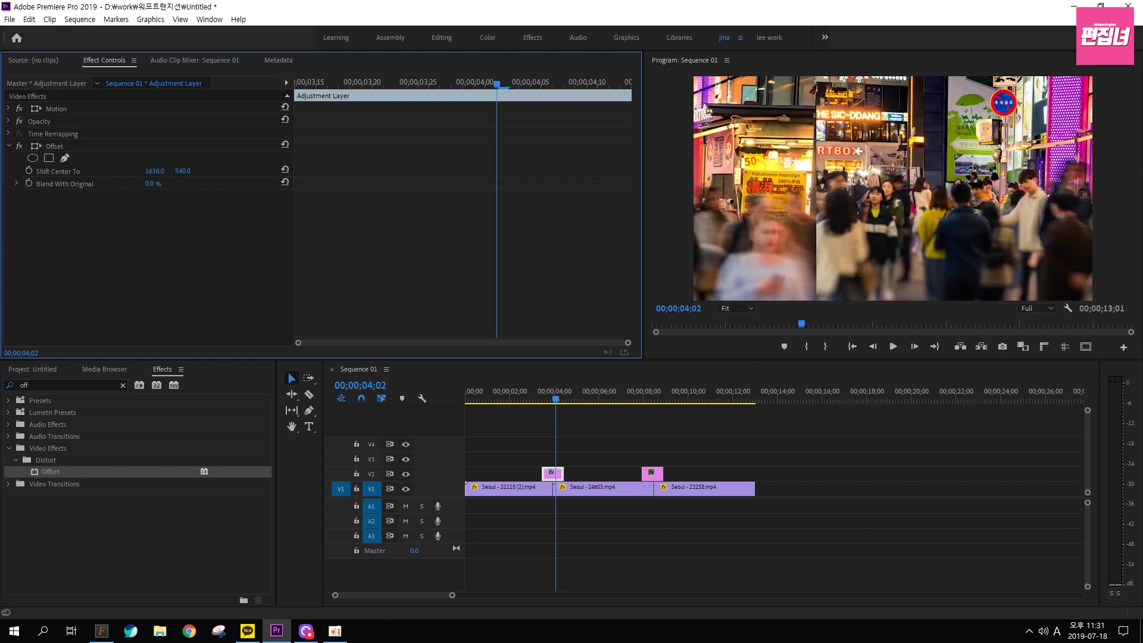
left_click_drag(522, 400, 577, 411)
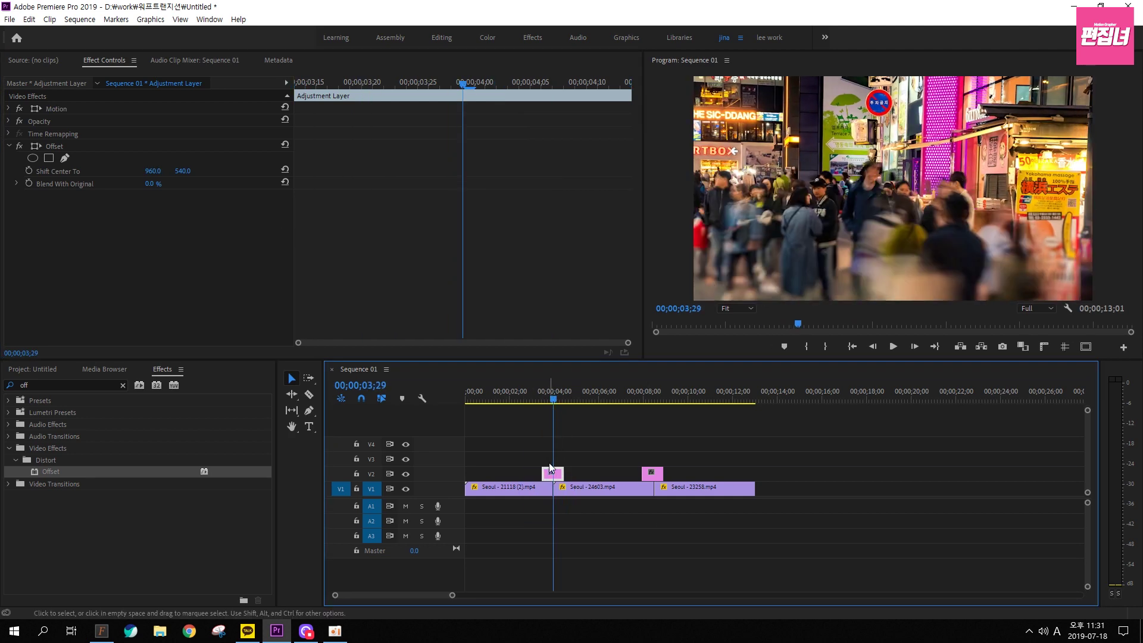
mouse_move(576, 410)
left_mouse_down()
mouse_move(544, 398)
mouse_move(554, 398)
left_mouse_up()
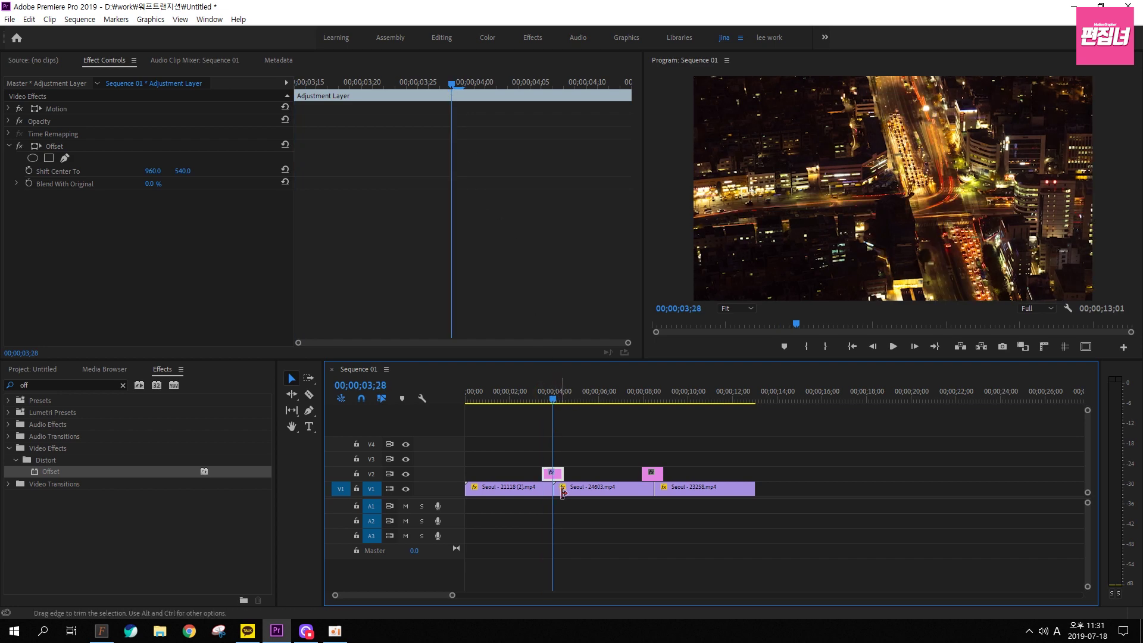
left_click_drag(566, 469, 554, 496)
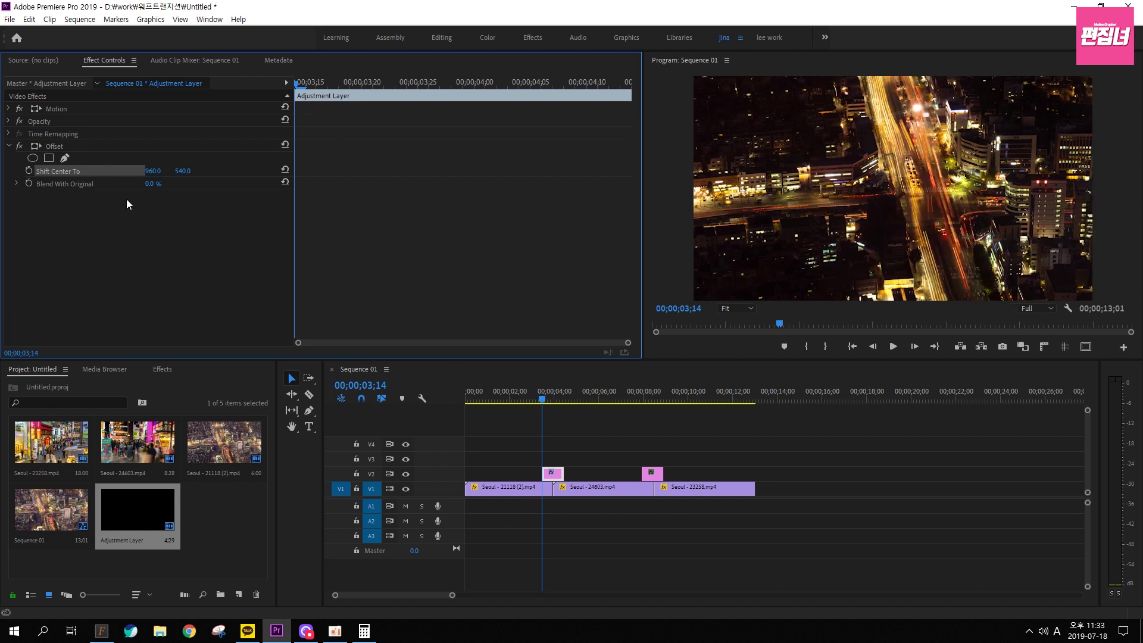
Start keyframing Offset Shift Center To at 03;14, then move the playhead to 03;29
left_click(182, 183)
left_click(29, 171)
left_click_drag(301, 83, 417, 84)
left_click_drag(551, 402, 553, 399)
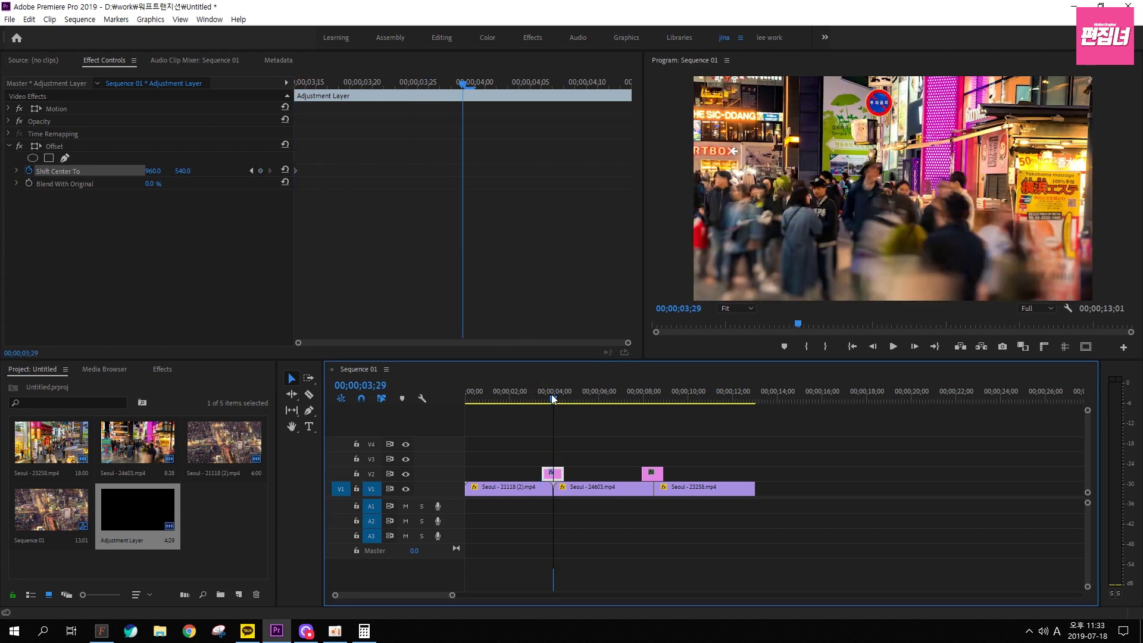
left_click(552, 474)
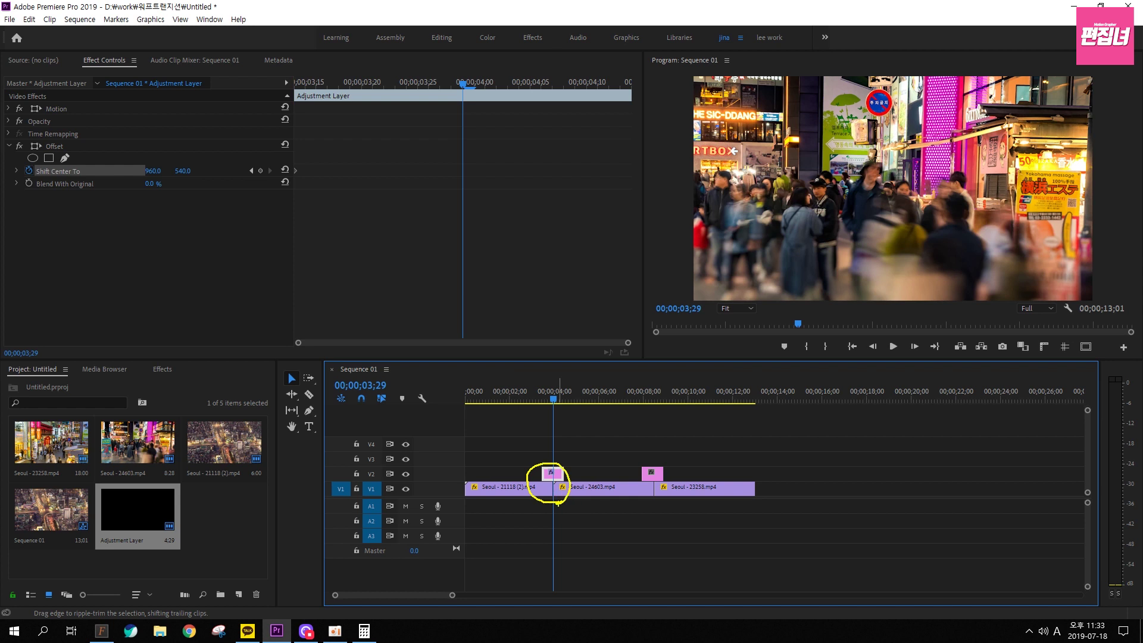
Keyframe Shift Center X at 4800 at 03;29 and preview from the layer start
left_click_drag(153, 170, 250, 171)
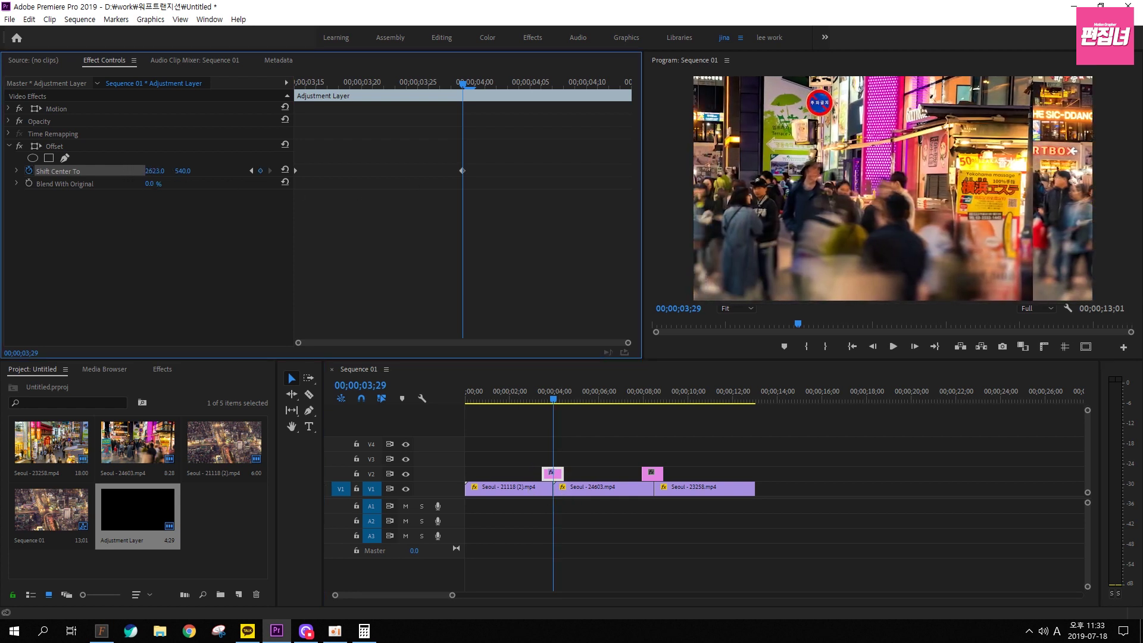
mouse_move(157, 171)
left_mouse_down()
mouse_move(214, 171)
mouse_move(171, 171)
left_mouse_up()
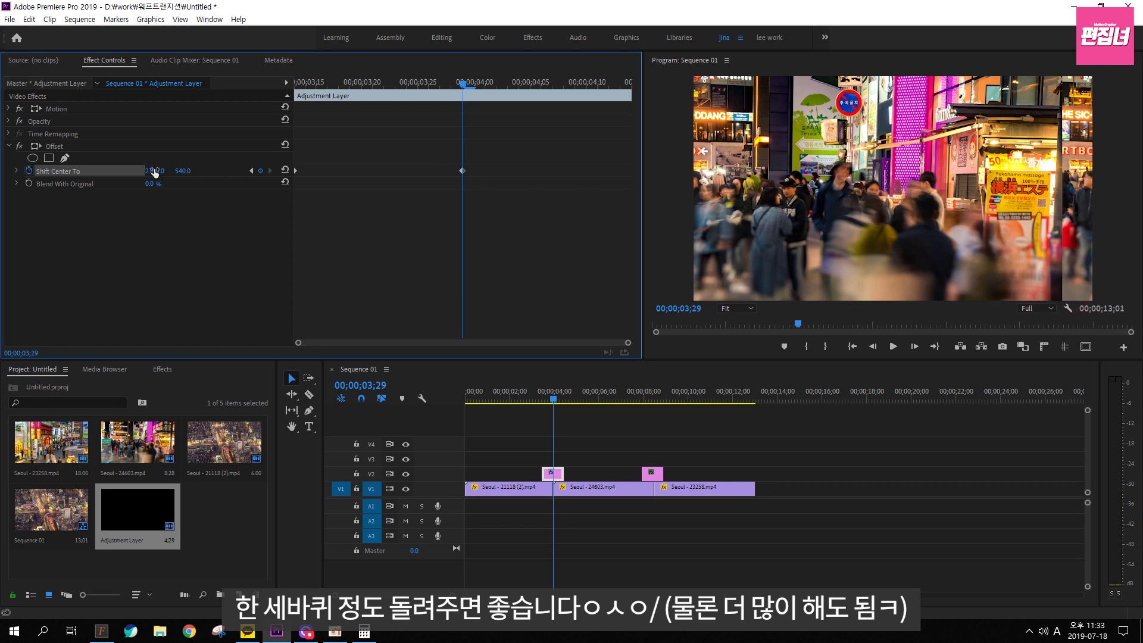
left_click_drag(154, 172, 152, 181)
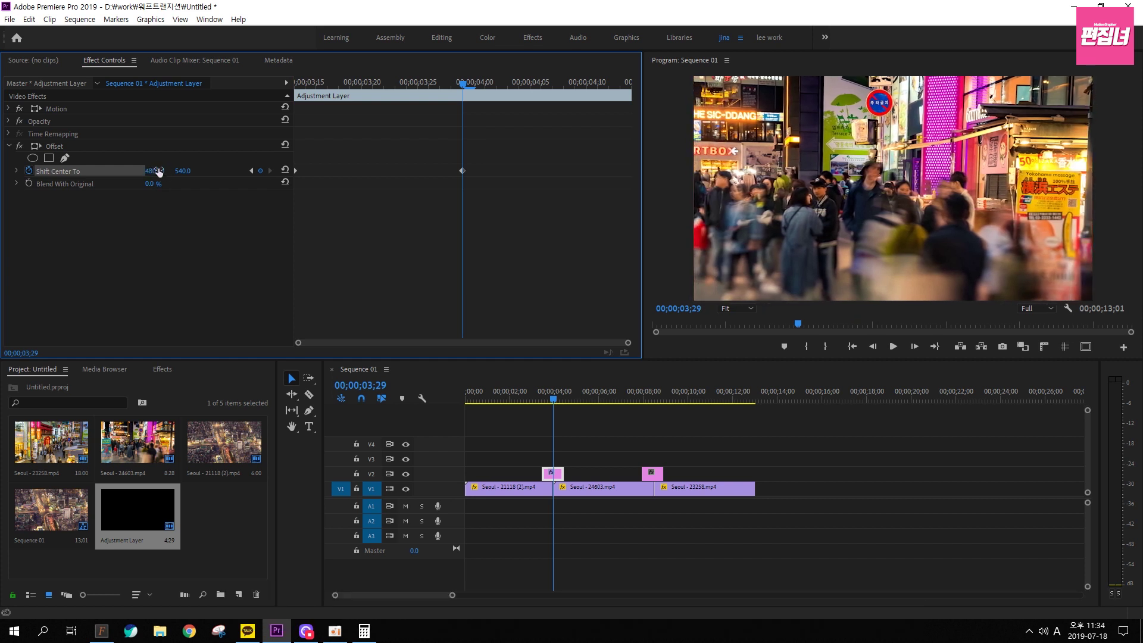
left_click(157, 171)
type("4800")
key("Return")
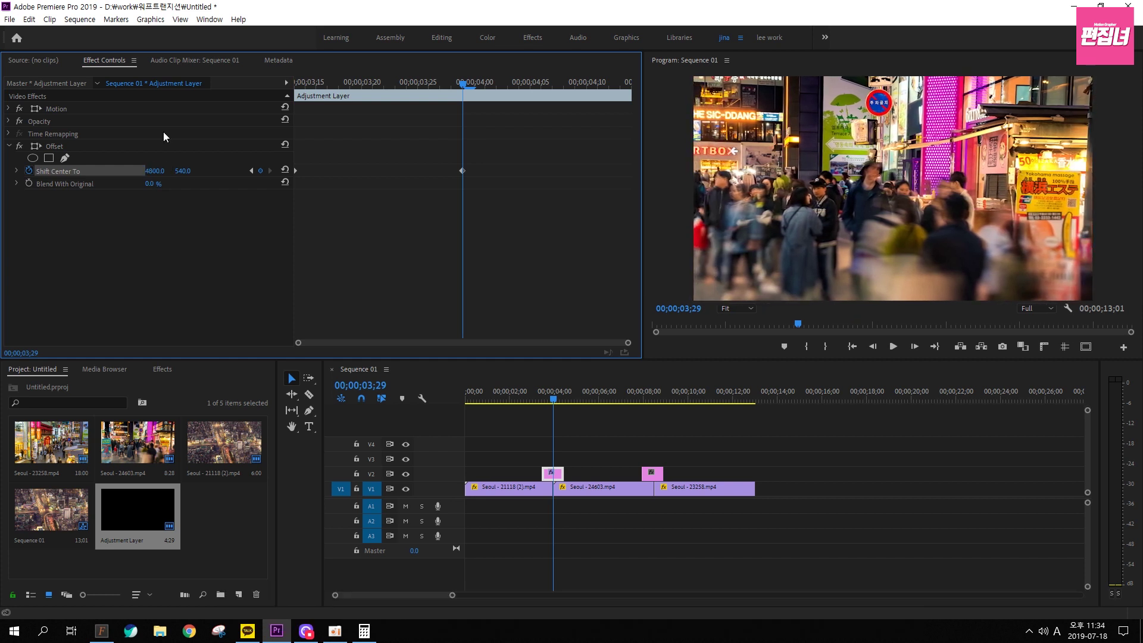
left_click_drag(460, 93, 373, 122)
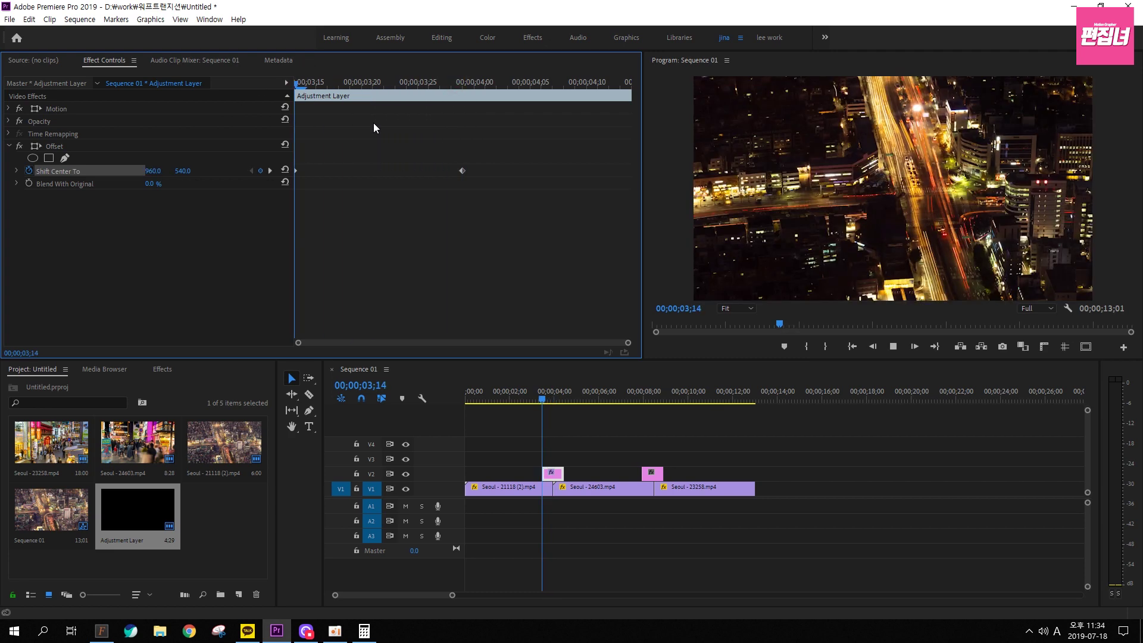
key("space")
Add a final Shift Center X keyframe of 6720 at 04;13
mouse_move(416, 81)
left_mouse_down()
mouse_move(305, 88)
mouse_move(628, 87)
left_mouse_up()
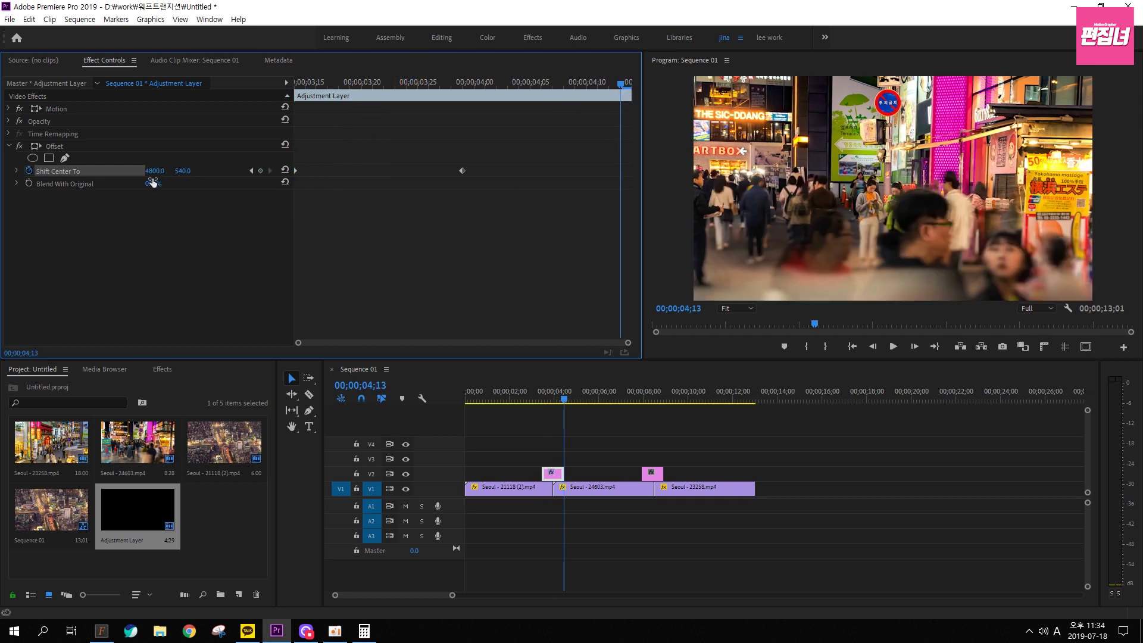
mouse_move(154, 171)
left_mouse_down()
mouse_move(290, 171)
mouse_move(167, 191)
left_mouse_up()
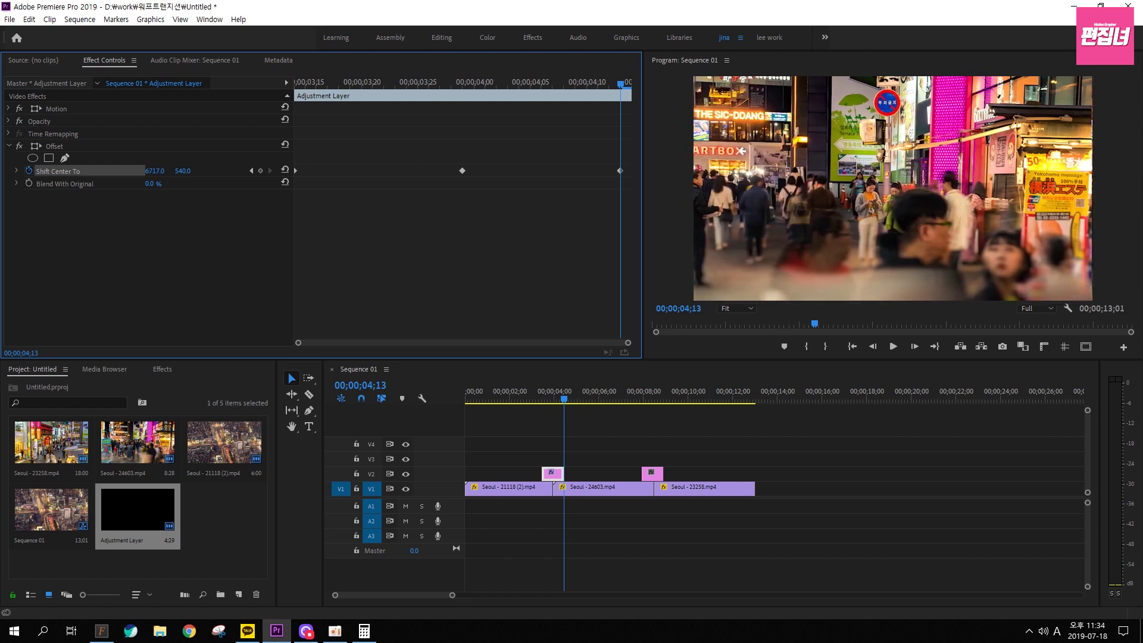
left_click(156, 172)
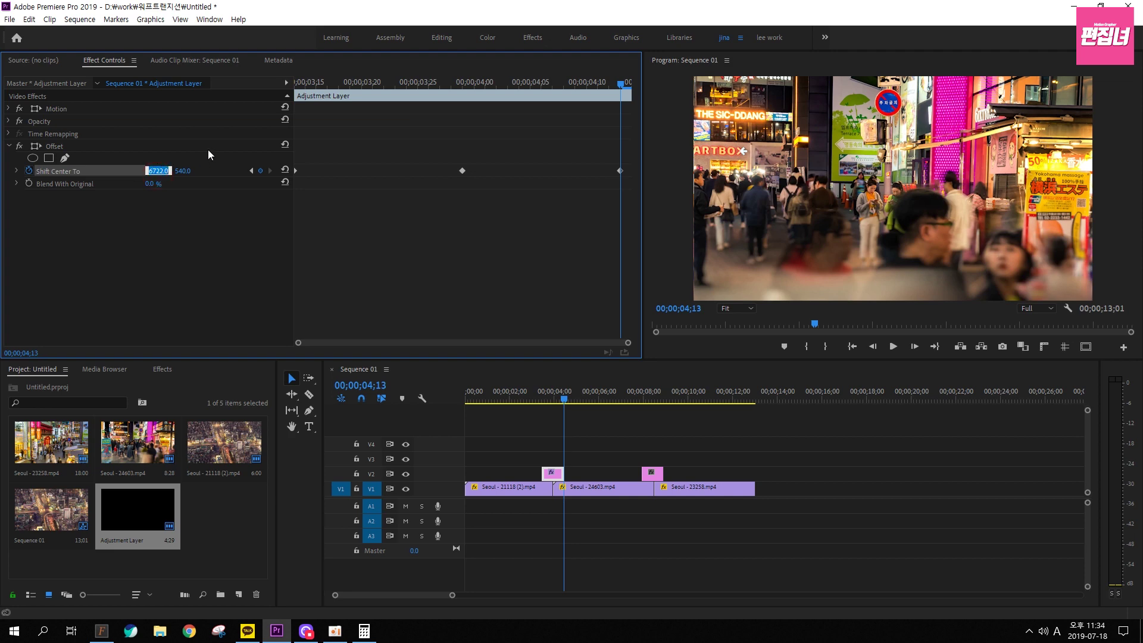
type("6720")
key("Return")
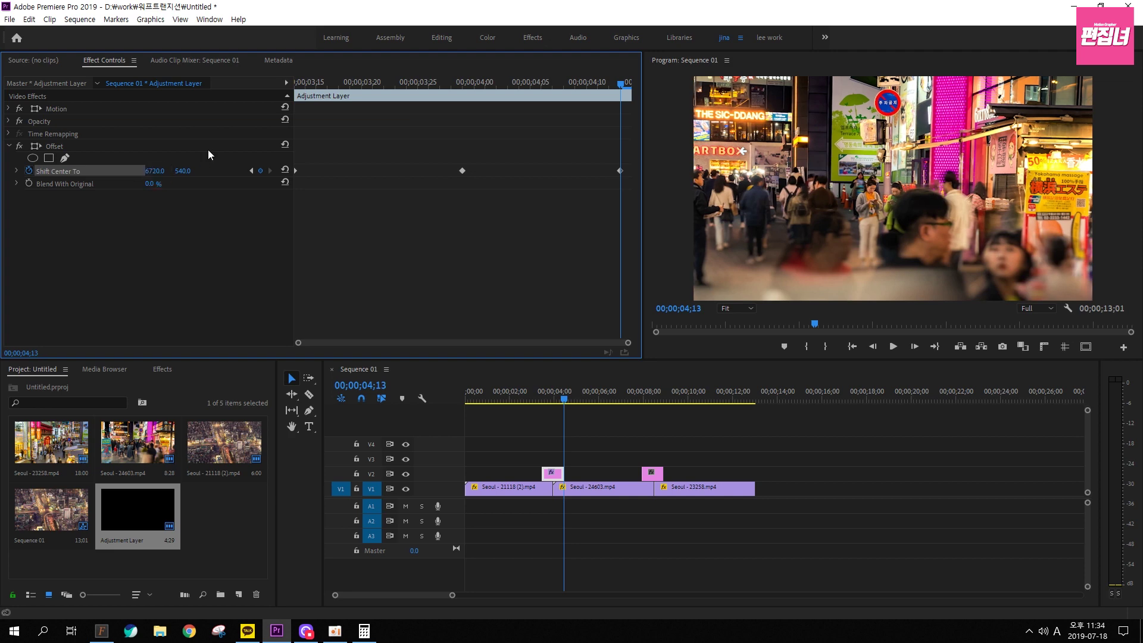
Play back and scrub the whip-pan, ending at 03;14
left_click_drag(570, 400, 536, 398)
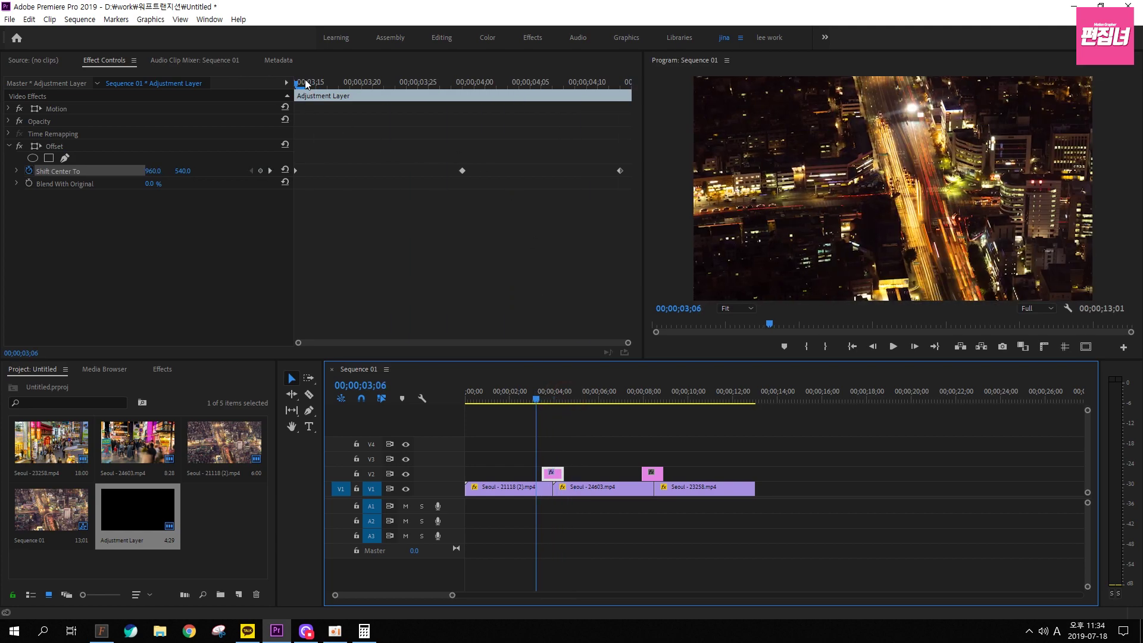
key("space")
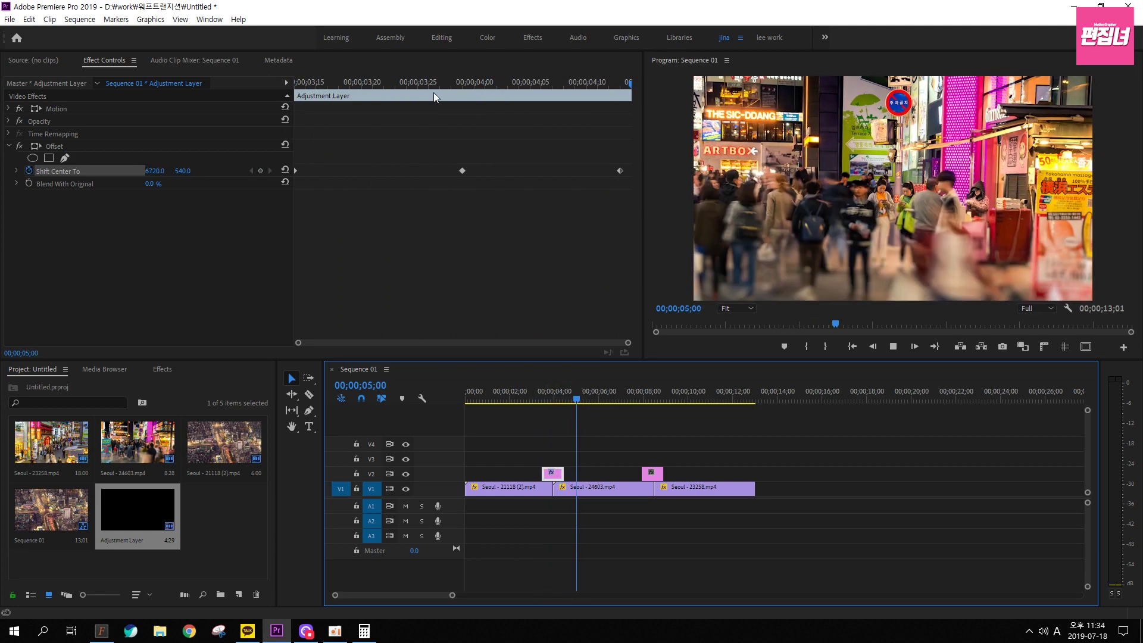
mouse_move(380, 81)
left_mouse_down()
mouse_move(368, 88)
mouse_move(508, 105)
left_mouse_up()
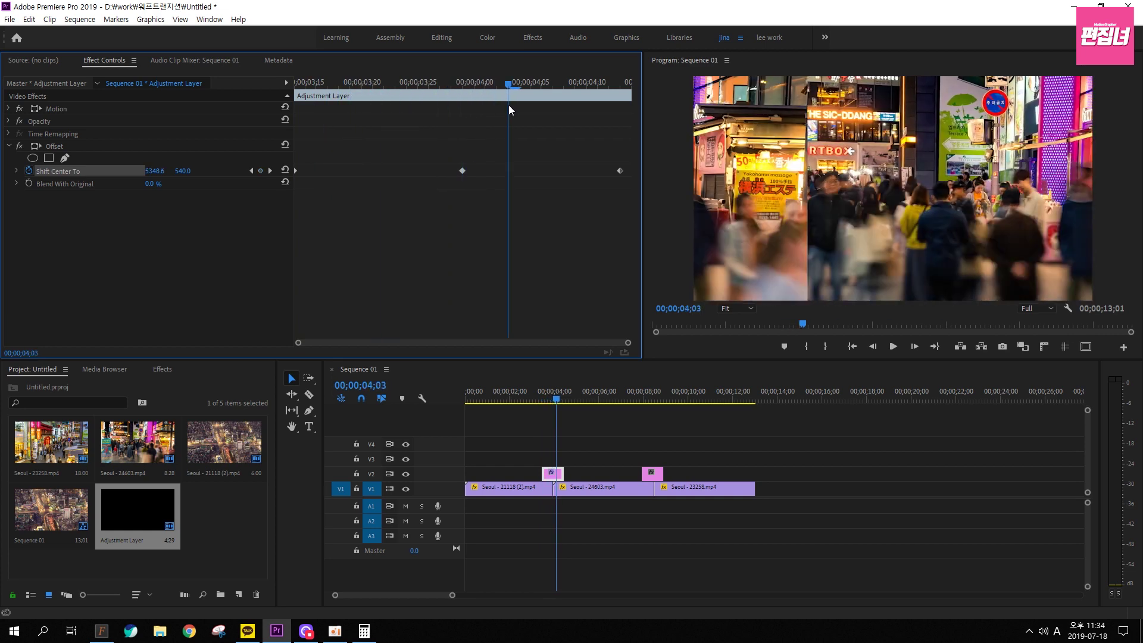
mouse_move(508, 104)
left_mouse_down()
mouse_move(162, 105)
mouse_move(416, 85)
mouse_move(89, 117)
left_mouse_up()
left_click_drag(326, 179, 317, 188)
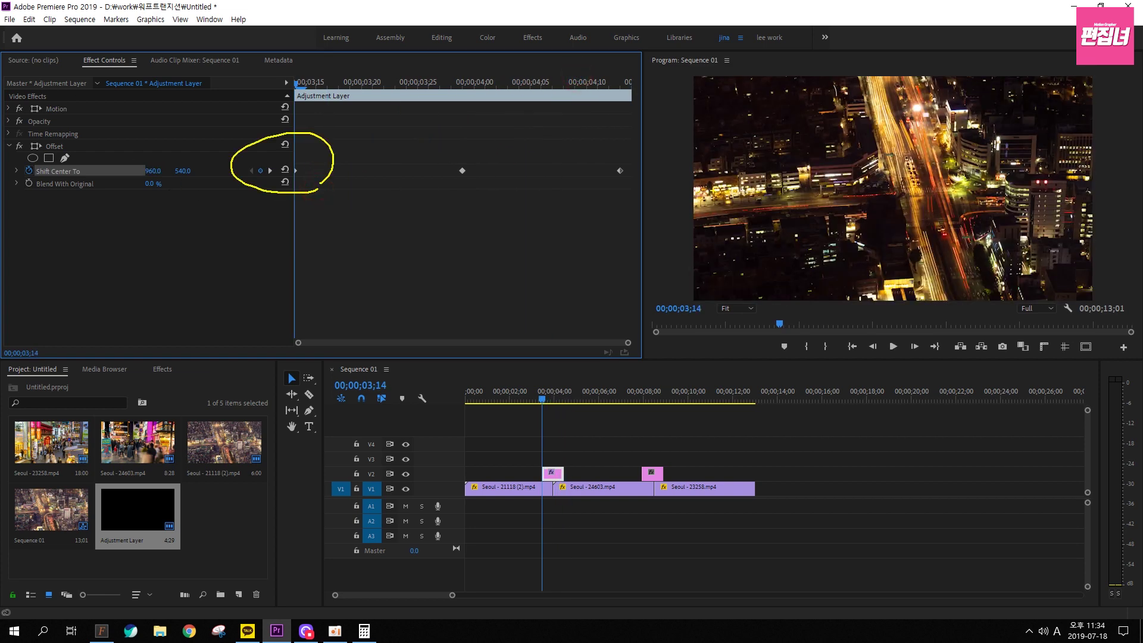
left_click_drag(664, 193, 648, 217)
key("Escape")
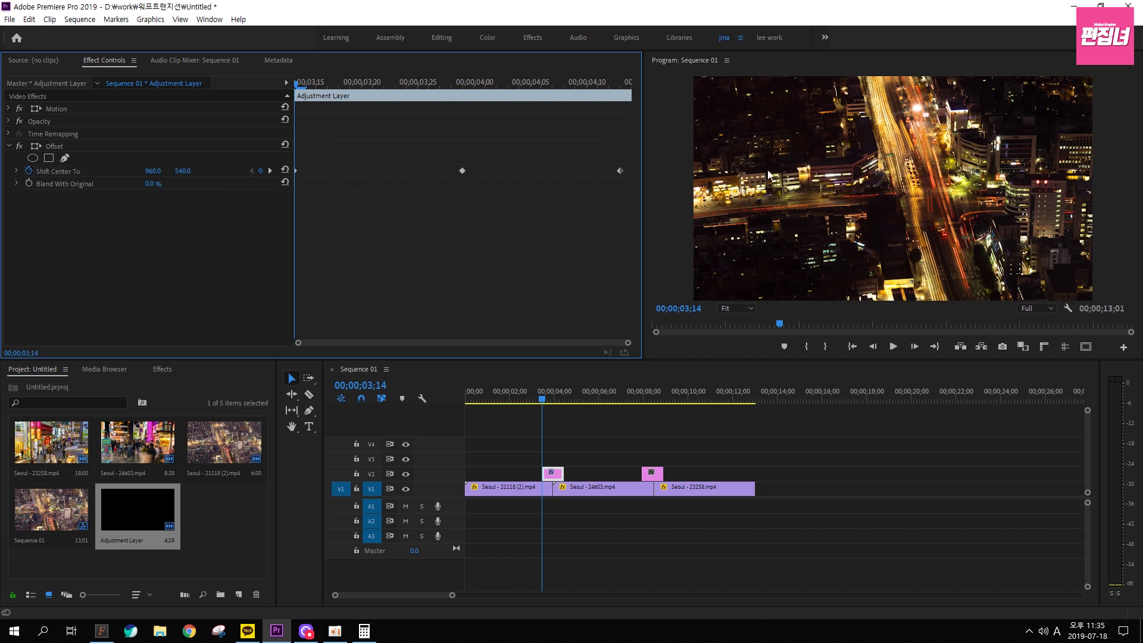
Set the last Offset keyframe to Ease In, the first to Ease Out, and show the velocity graph
right_click(620, 170)
mouse_move(672, 269)
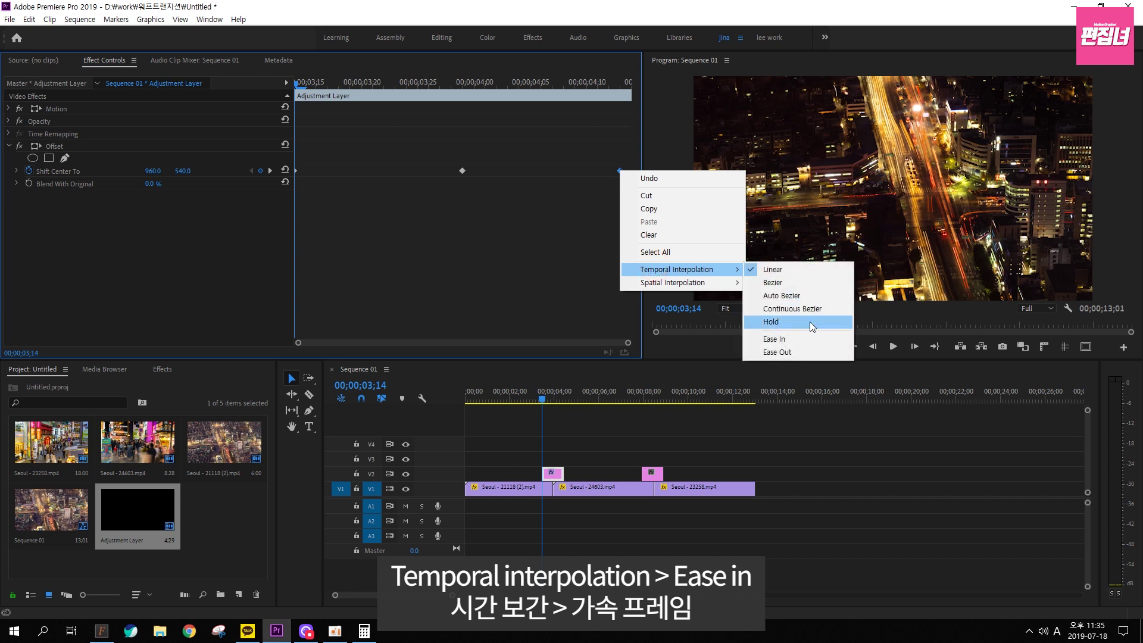
left_click(798, 340)
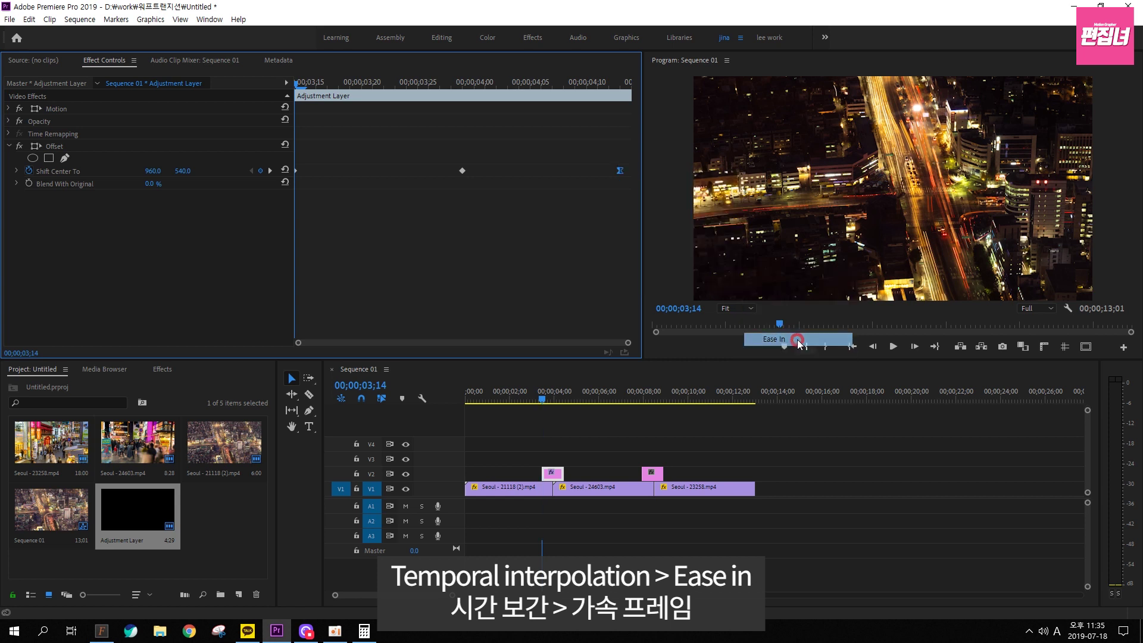
right_click(296, 172)
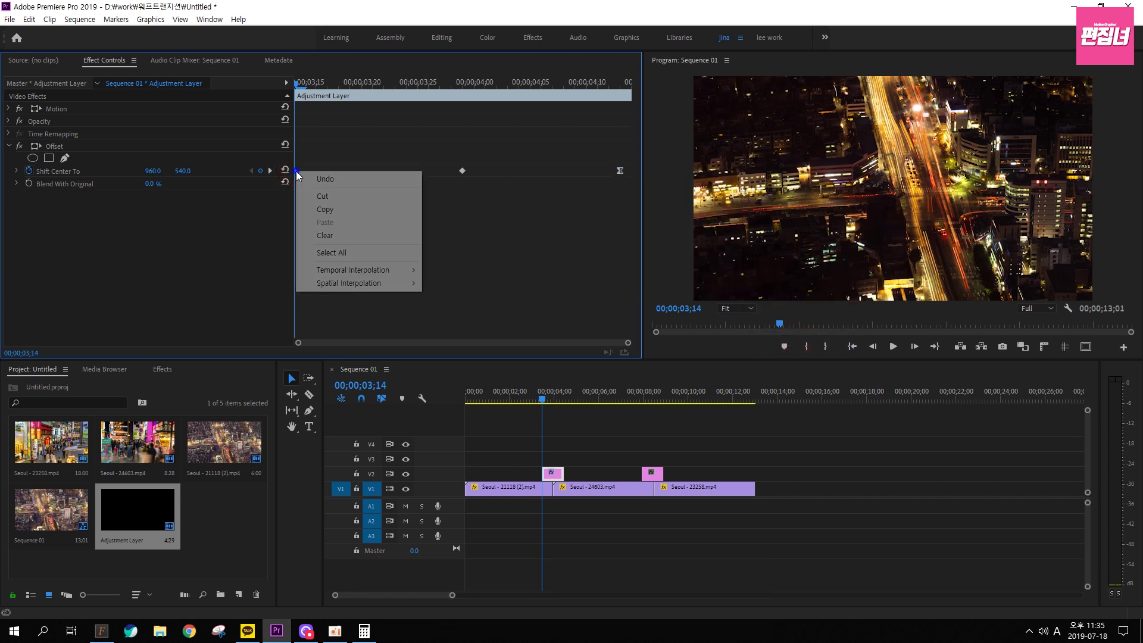
mouse_move(352, 270)
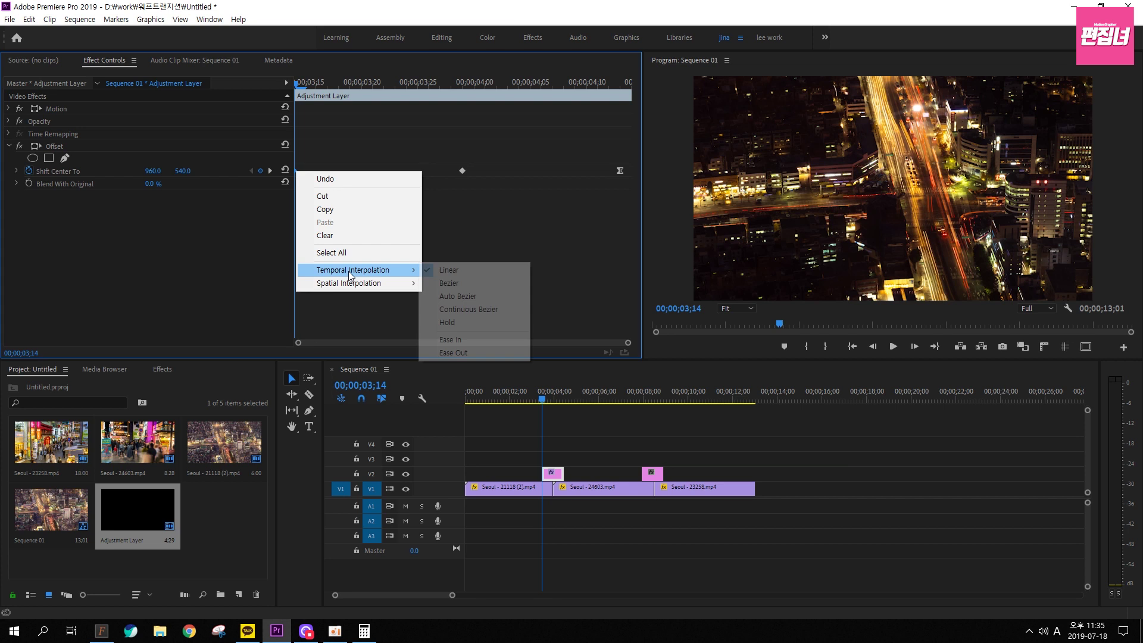
left_click(464, 353)
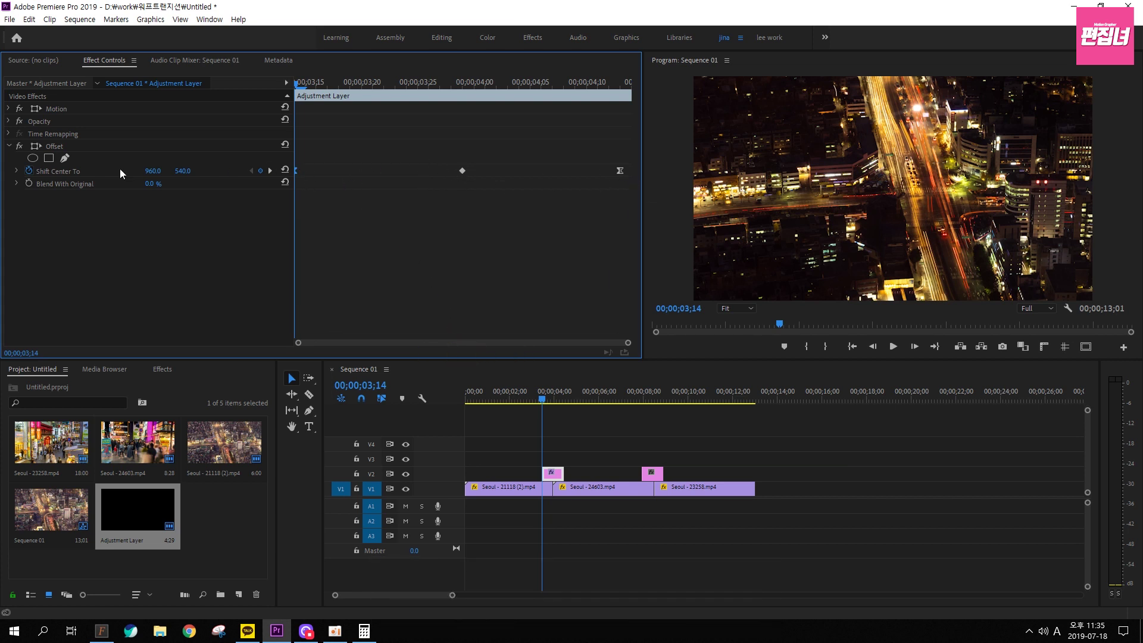
left_click(16, 173)
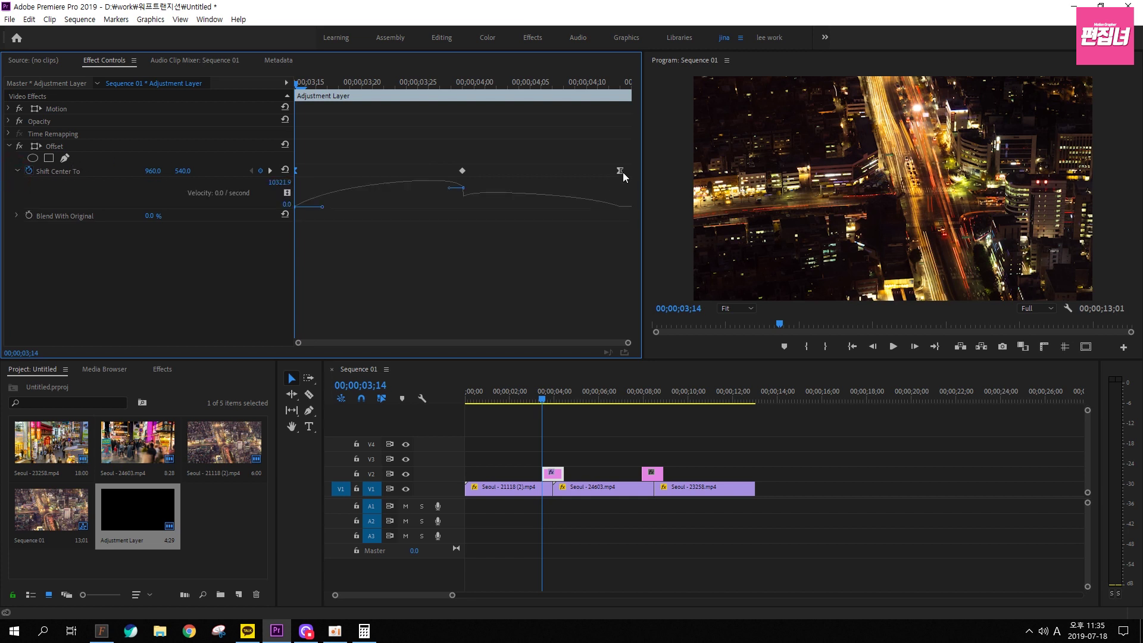
Make the middle Shift Center To keyframe Bezier and preview the transition
left_click(463, 174)
right_click(464, 174)
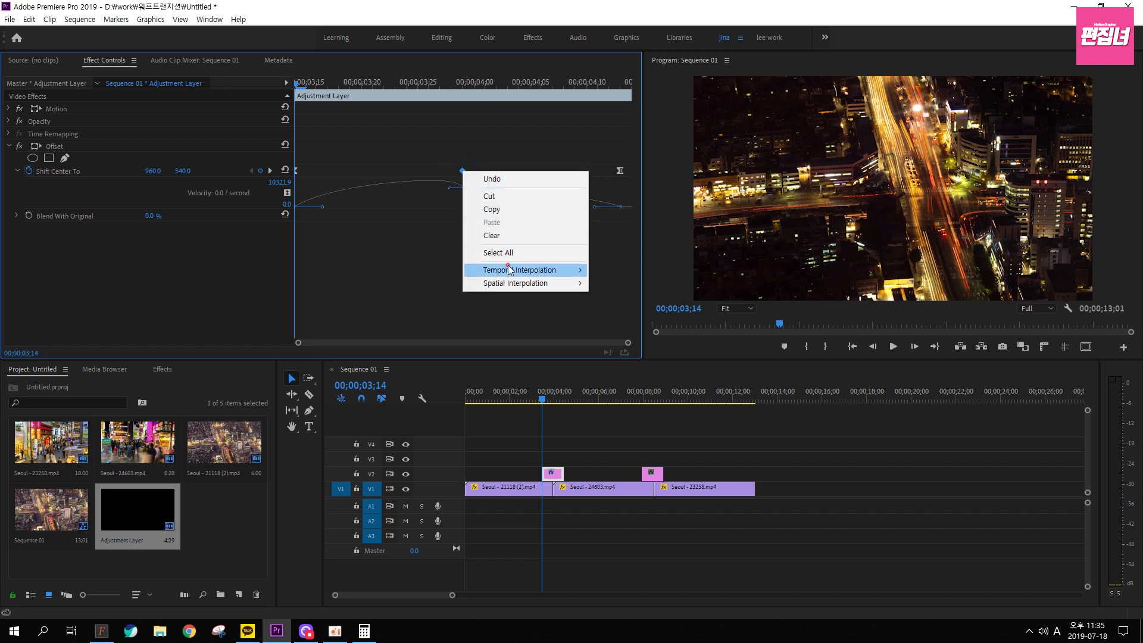
mouse_move(509, 269)
left_click(627, 283)
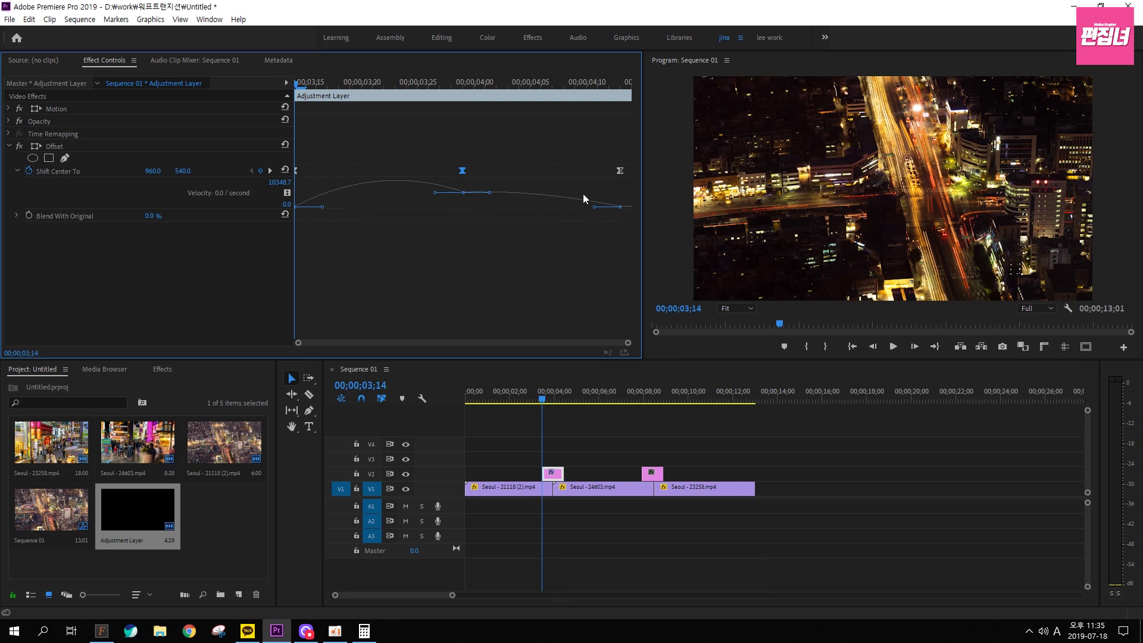
key("space")
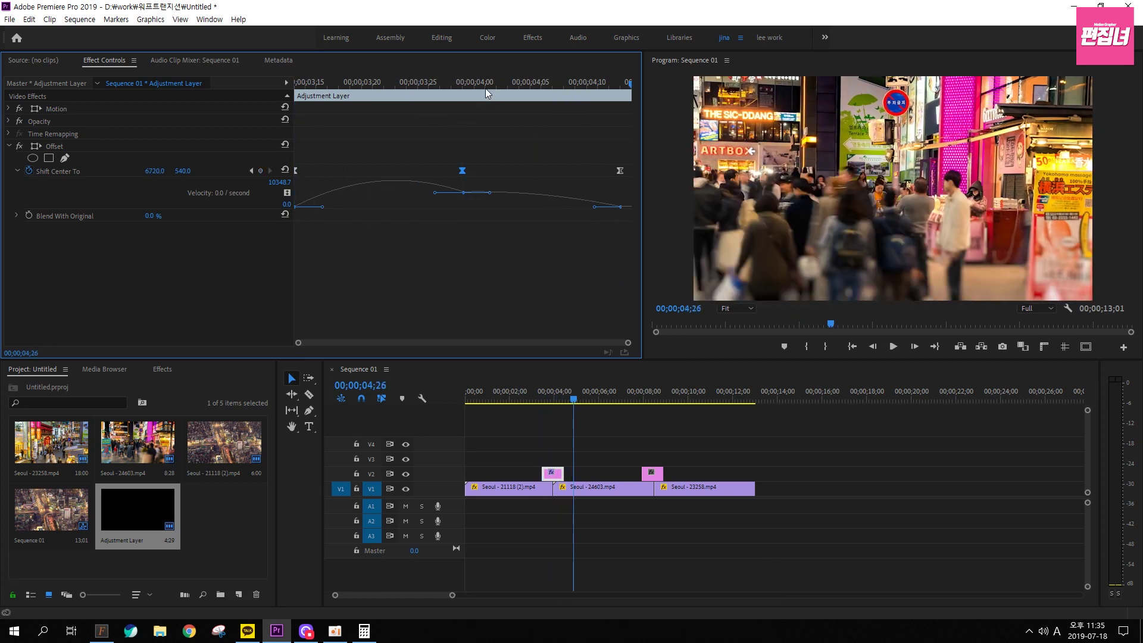
left_click_drag(486, 90, 262, 88)
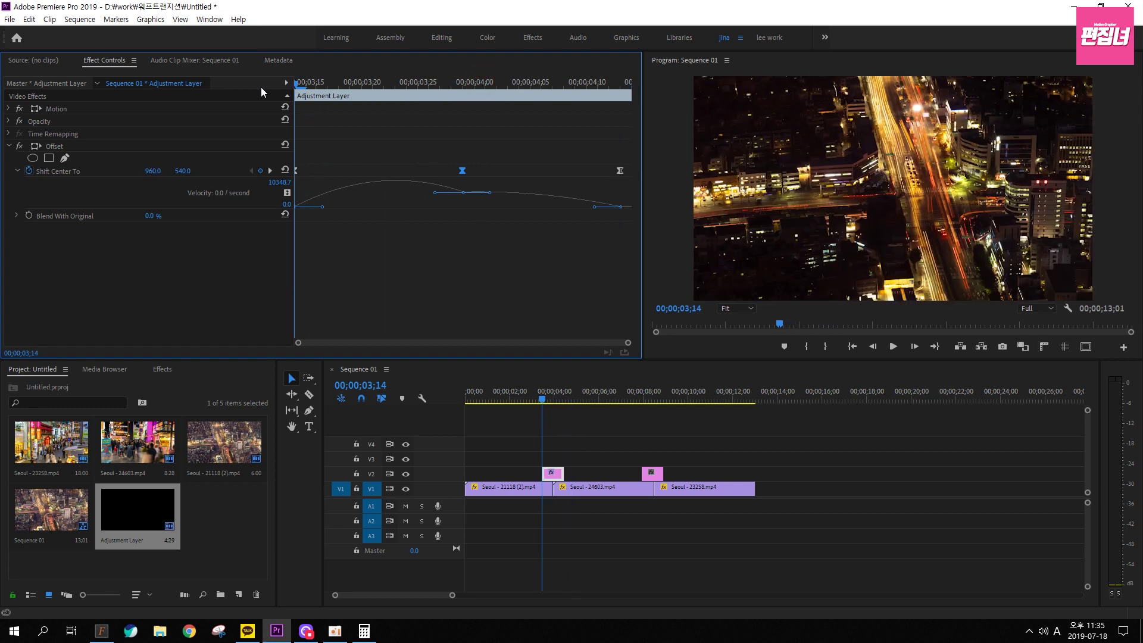
Drag the first and last keyframe velocity handles inward for a sharper mid-transition peak
left_click(295, 172)
left_click_drag(323, 208, 364, 211)
left_click(619, 171)
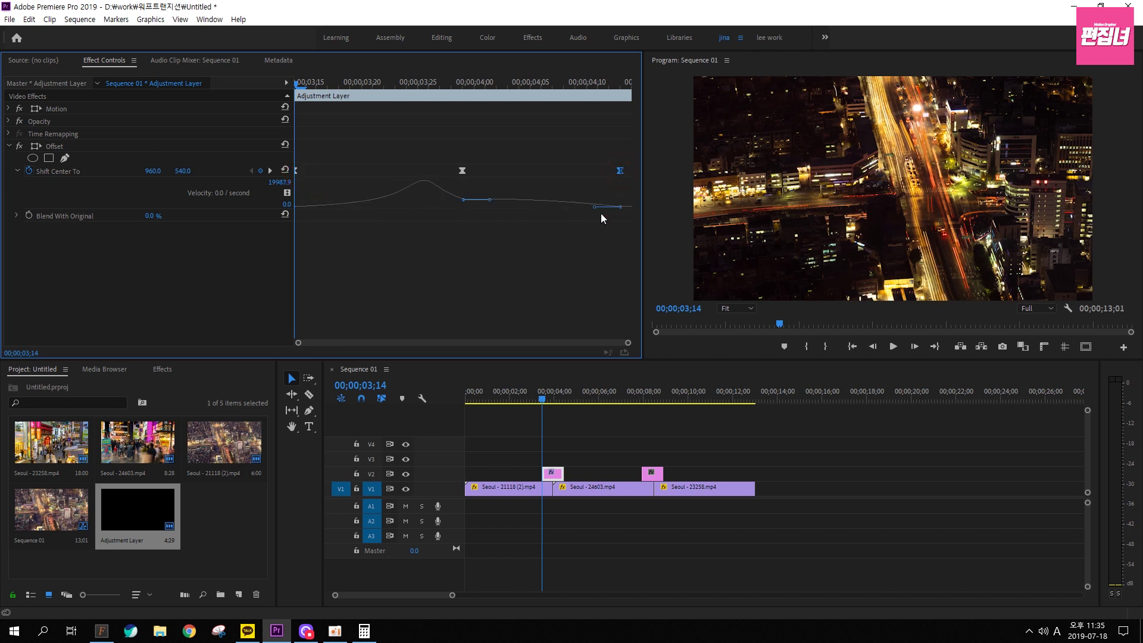
left_click_drag(595, 207, 554, 207)
left_click_drag(299, 210, 388, 198)
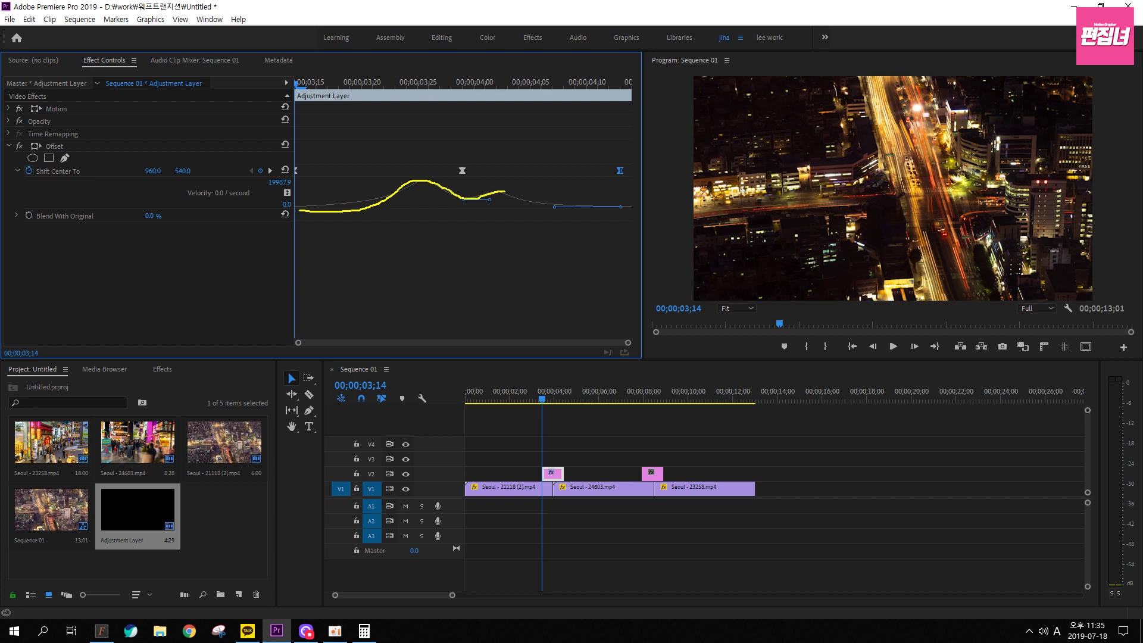
mouse_move(537, 206)
left_mouse_down()
mouse_move(623, 207)
mouse_move(613, 226)
left_mouse_up()
key("Escape")
Scrub and replay the transition to check the sharper whip-pan motion
left_click_drag(288, 85, 370, 85)
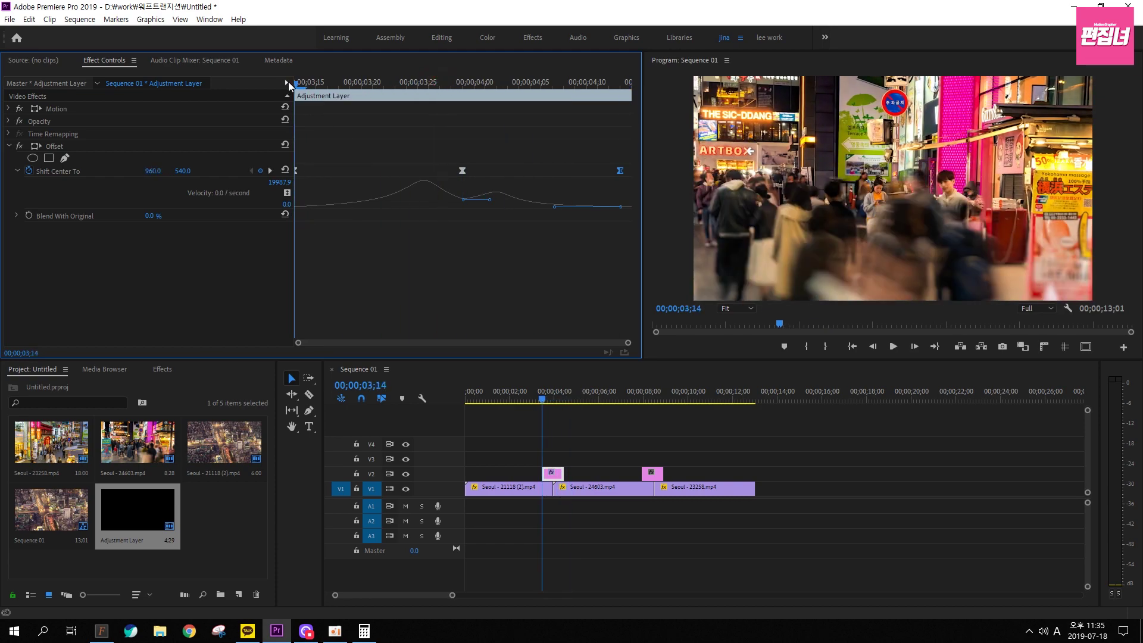
key("space")
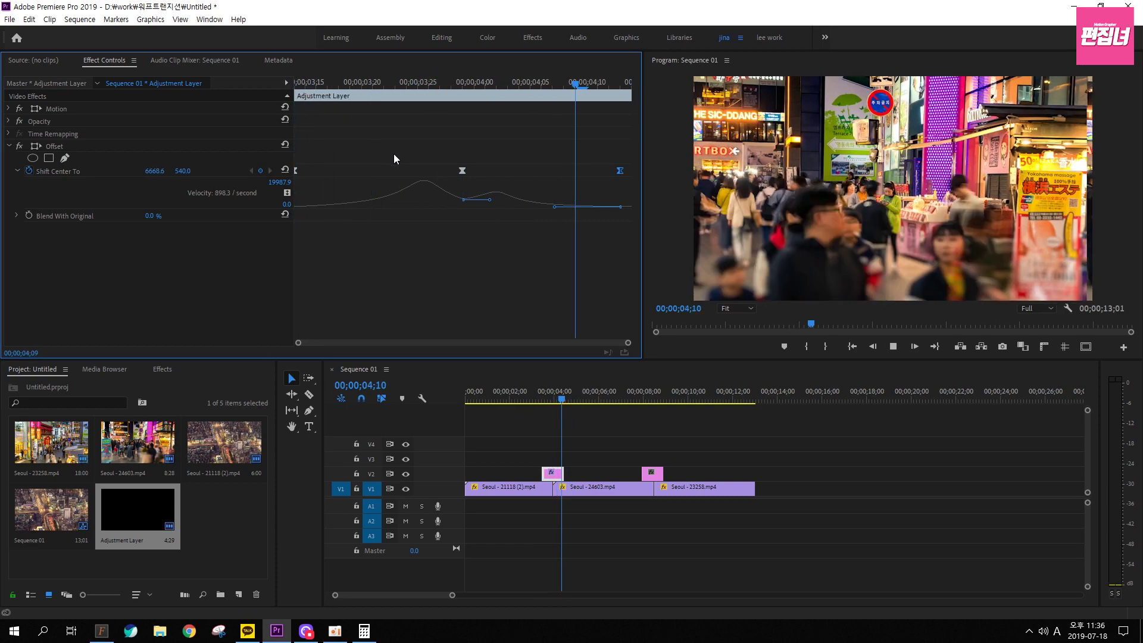
left_click_drag(460, 85, 215, 85)
key("space")
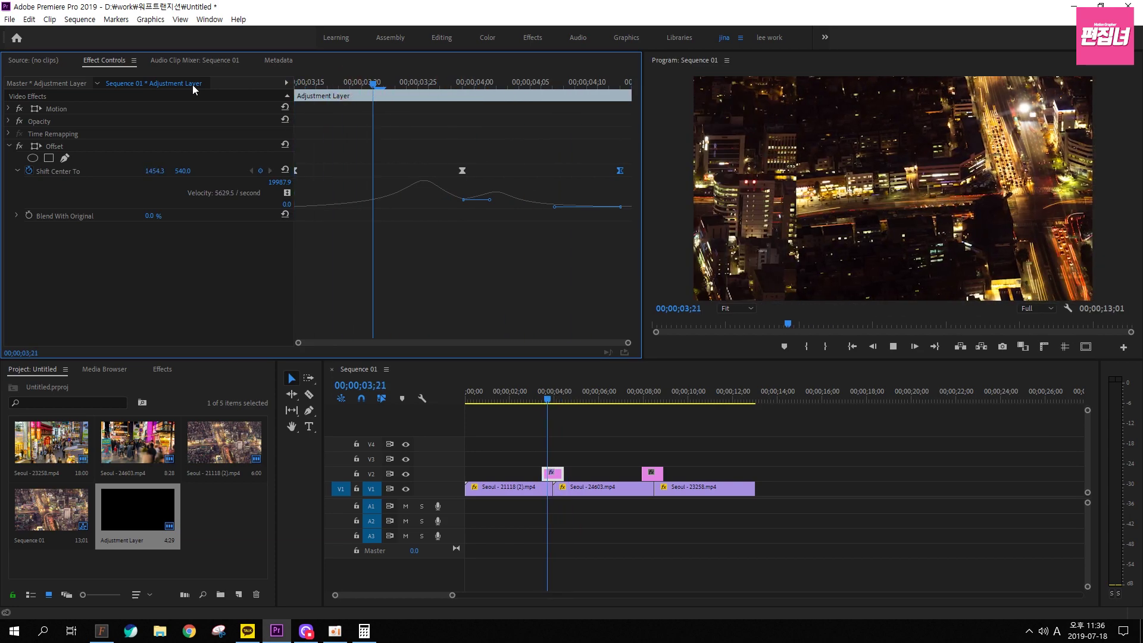
left_click_drag(393, 83, 249, 77)
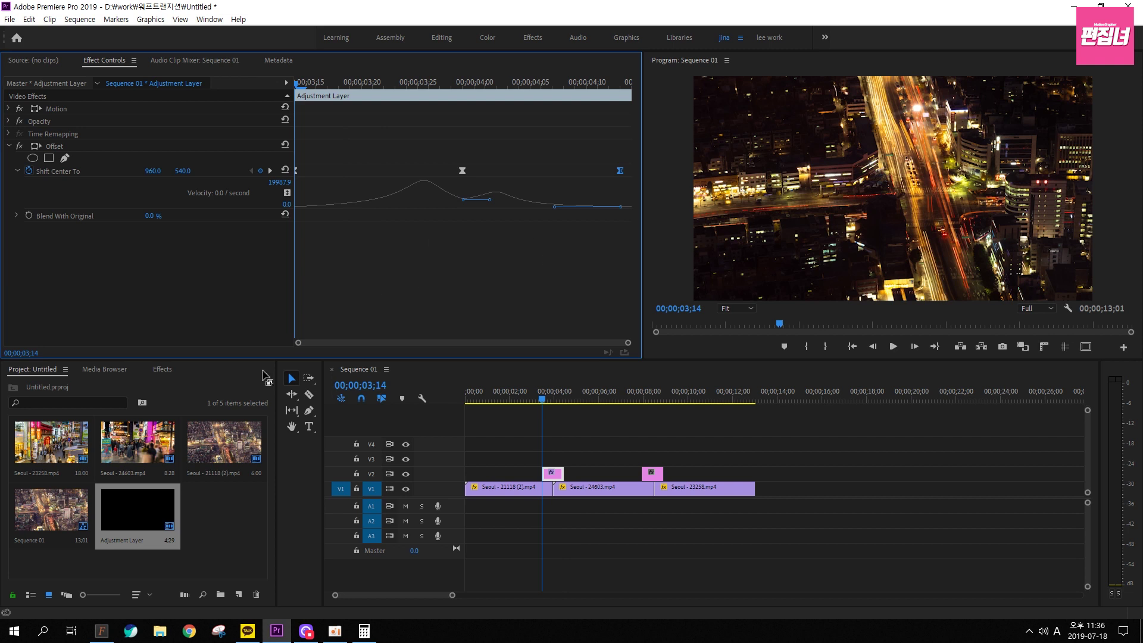
Search 'direc' and apply Directional Blur to the adjustment layer
left_click(162, 370)
left_click_drag(72, 384, 1, 388)
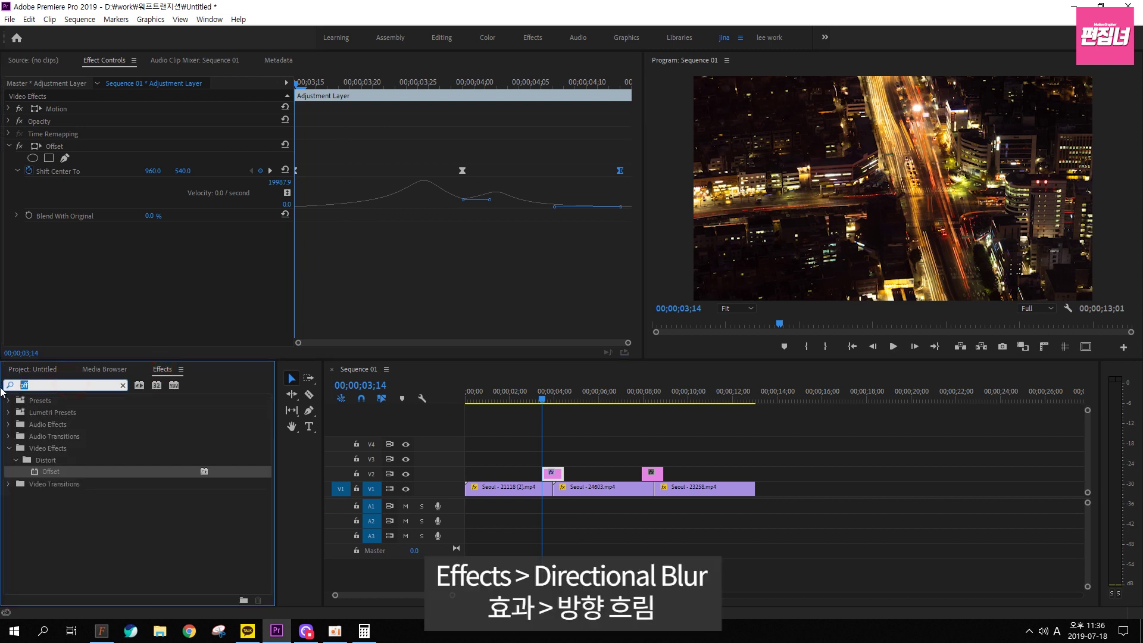
type("direc")
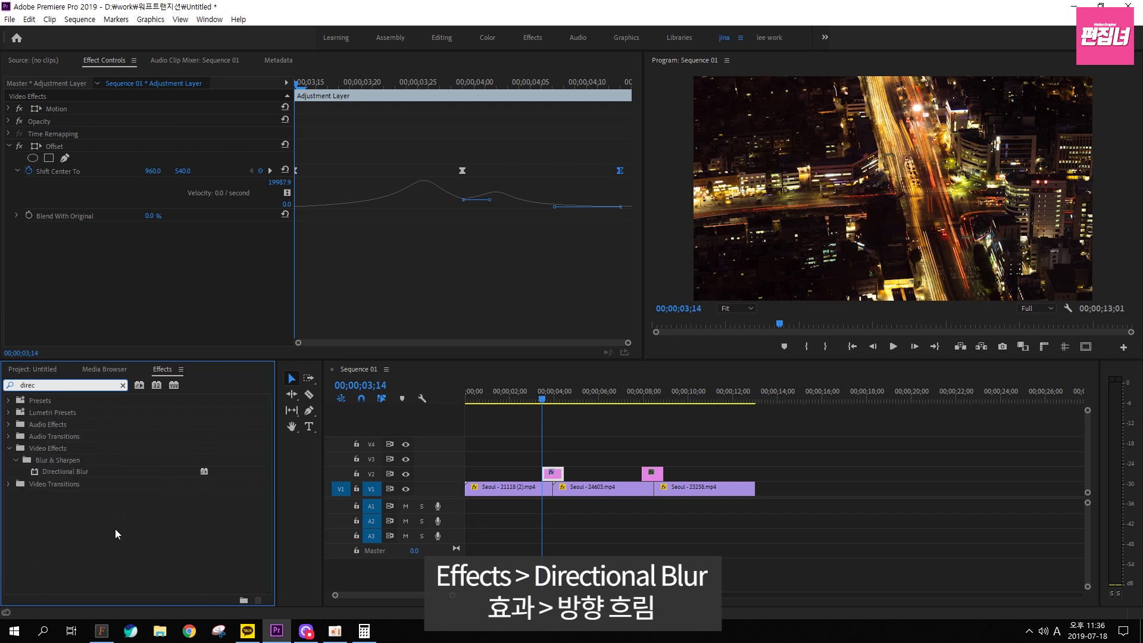
left_click(74, 474)
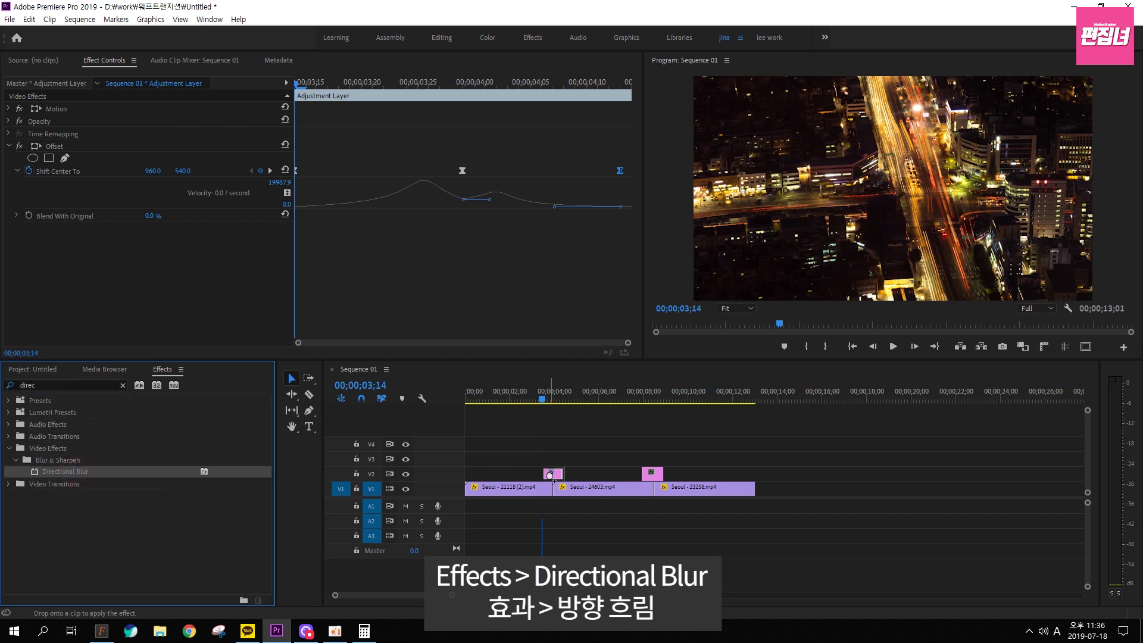
left_click_drag(76, 475, 552, 473)
left_click(456, 83)
left_click_drag(455, 84, 280, 87)
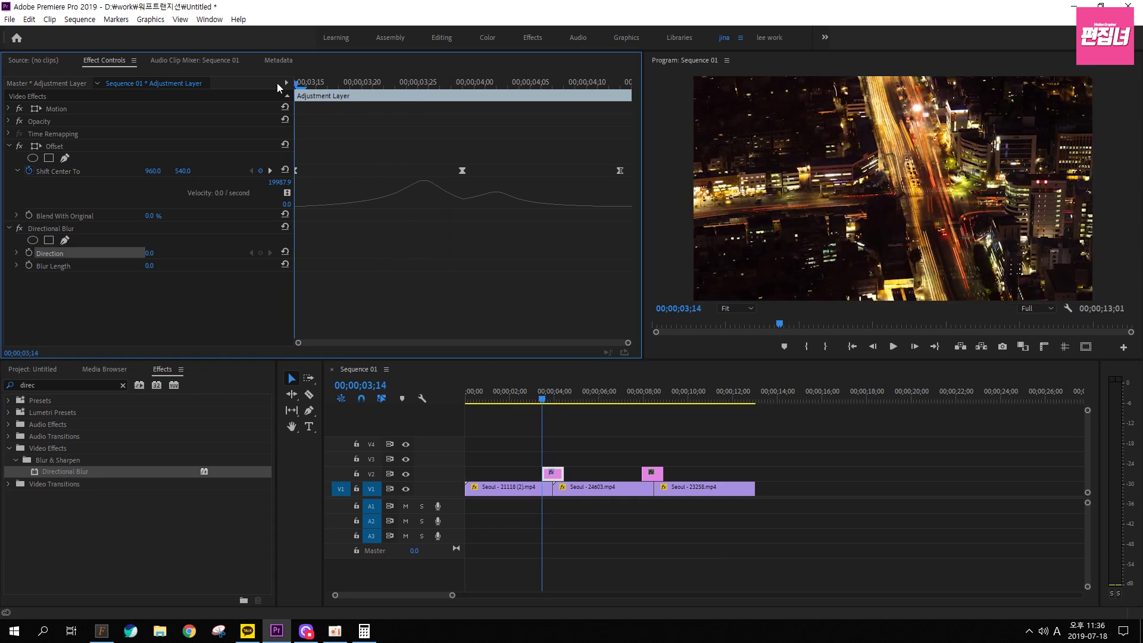
Keyframe Blur Length at 0 at the start, 112 mid-transition, and 0 at the end
left_click(144, 271)
left_click(27, 265)
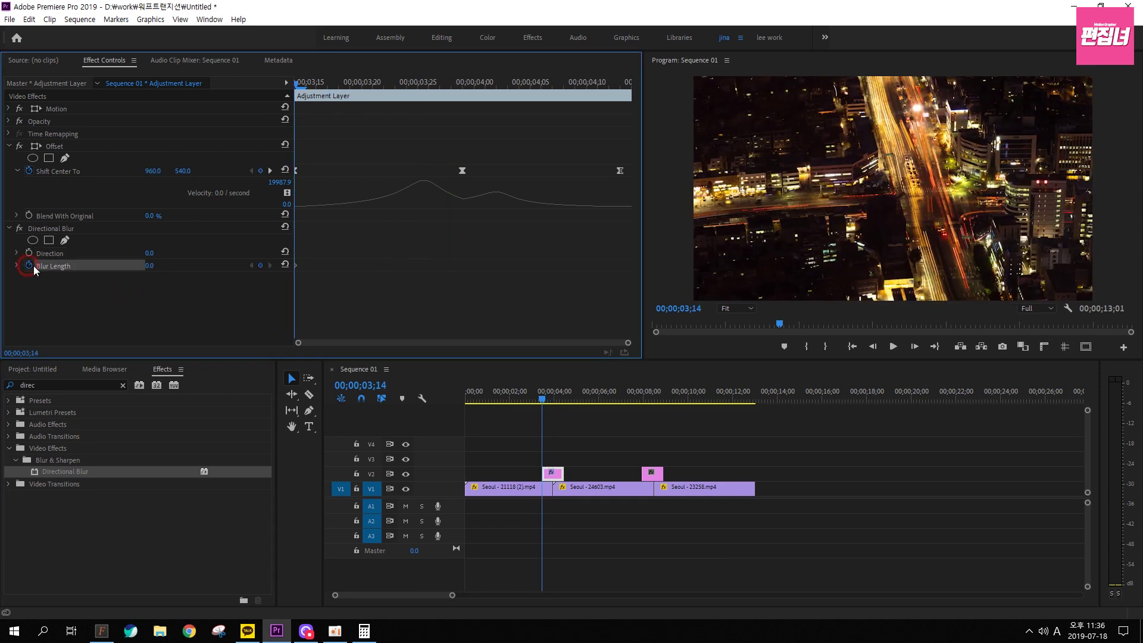
left_click_drag(305, 84, 463, 88)
left_click_drag(149, 265, 205, 266)
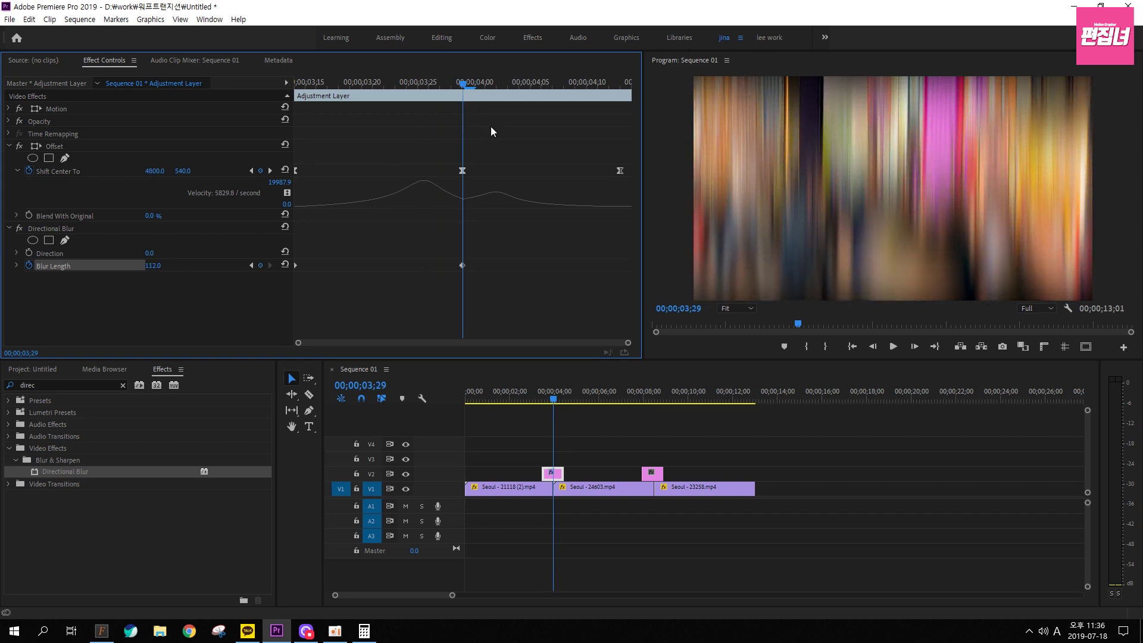
left_click_drag(486, 98, 618, 97)
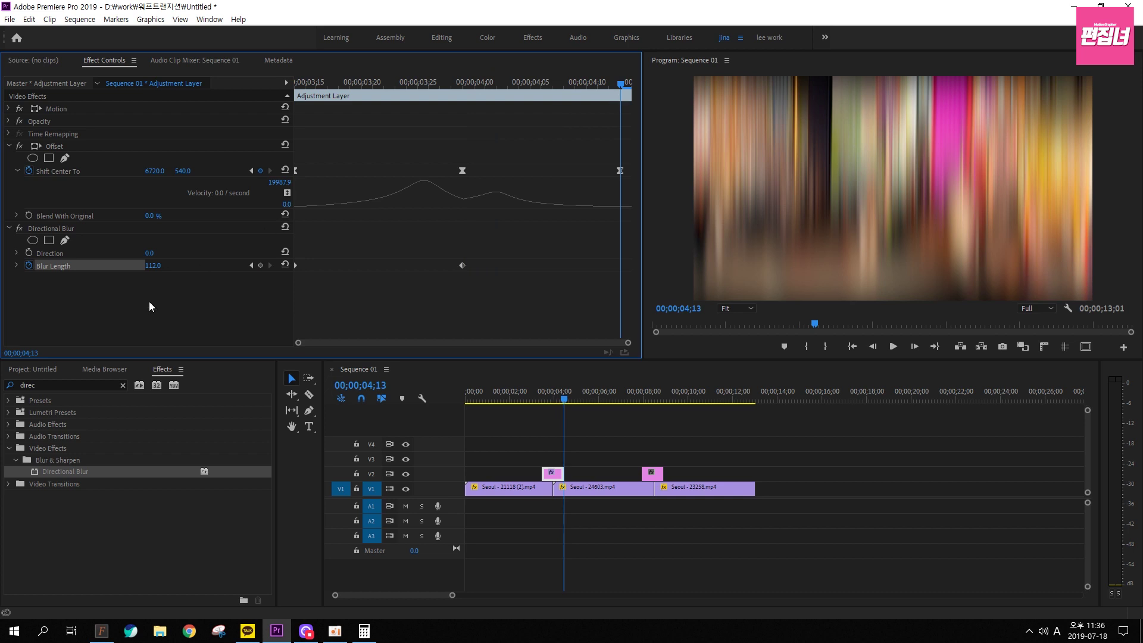
left_click(153, 265)
type("0")
key("Return")
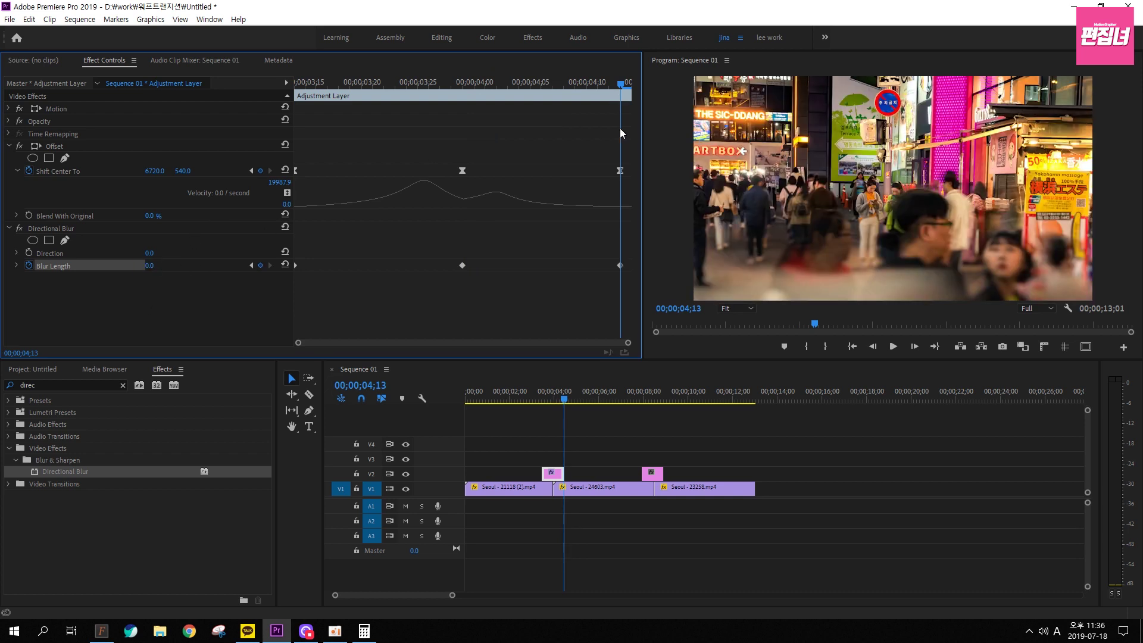
mouse_move(456, 82)
left_mouse_down()
mouse_move(509, 87)
mouse_move(451, 87)
mouse_move(470, 84)
left_mouse_up()
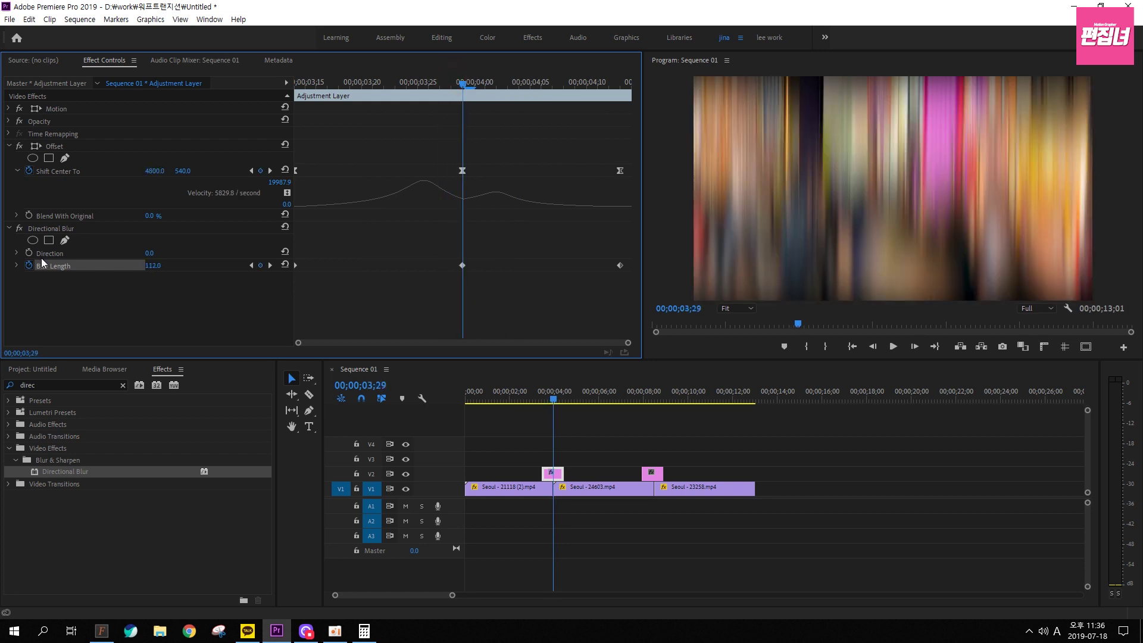
Set the Directional Blur Direction to 90° for horizontal streaks
left_click(150, 253)
type("90")
key("Return")
mouse_move(431, 88)
left_mouse_down()
mouse_move(559, 103)
mouse_move(406, 86)
left_mouse_up()
Ease the first and last Blur Length keyframes and make the middle keyframe Bezier
right_click(296, 265)
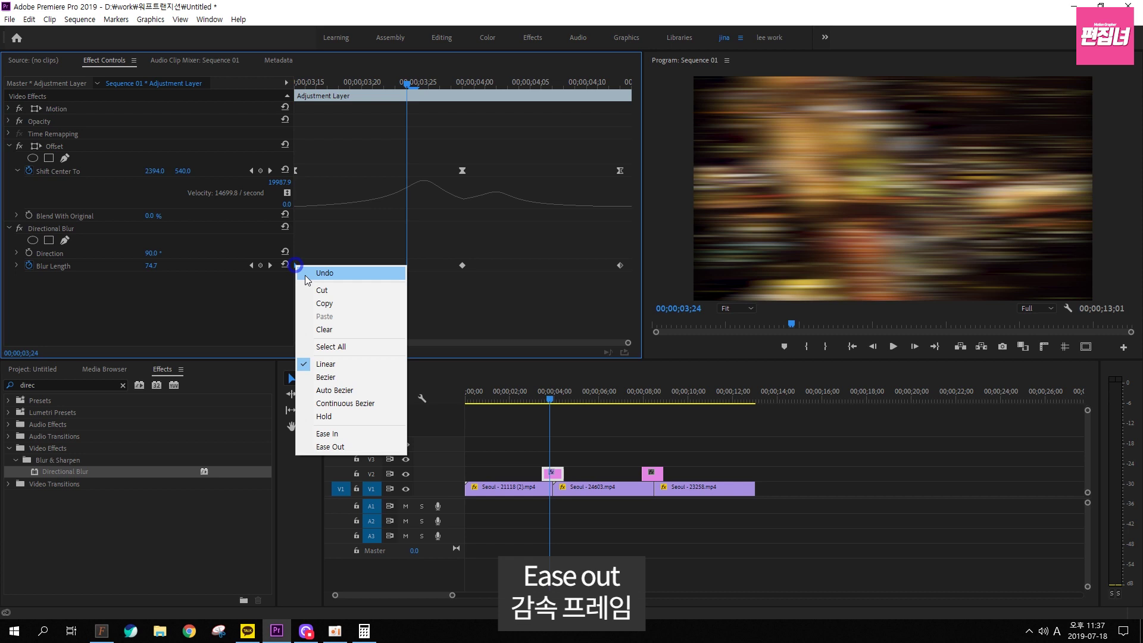
left_click(357, 434)
right_click(621, 266)
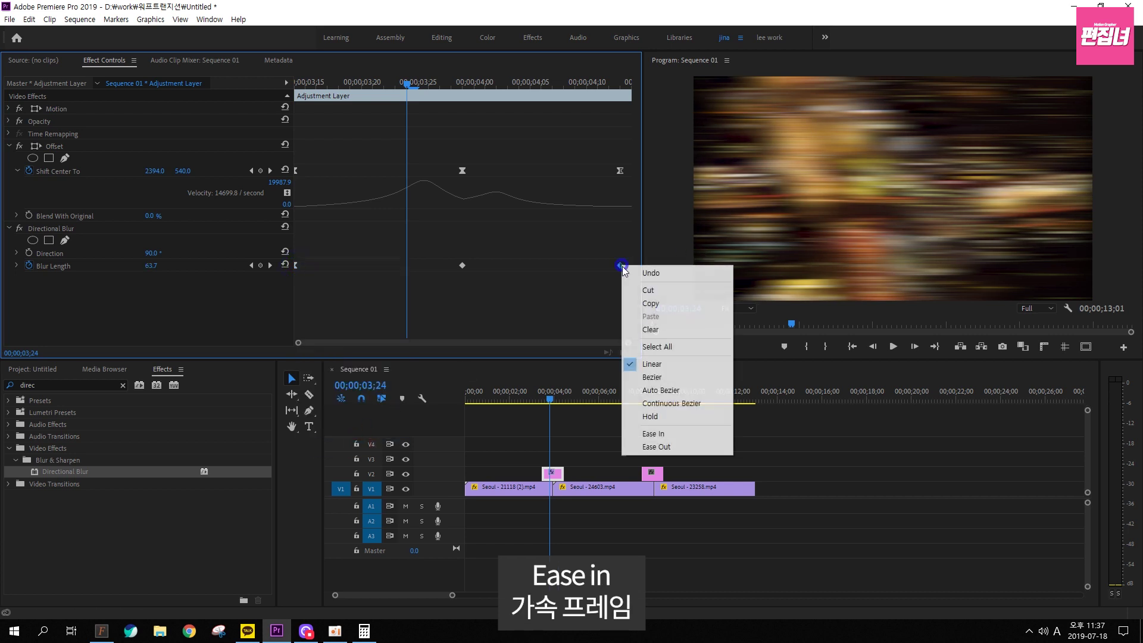
left_click(649, 434)
left_click(463, 265)
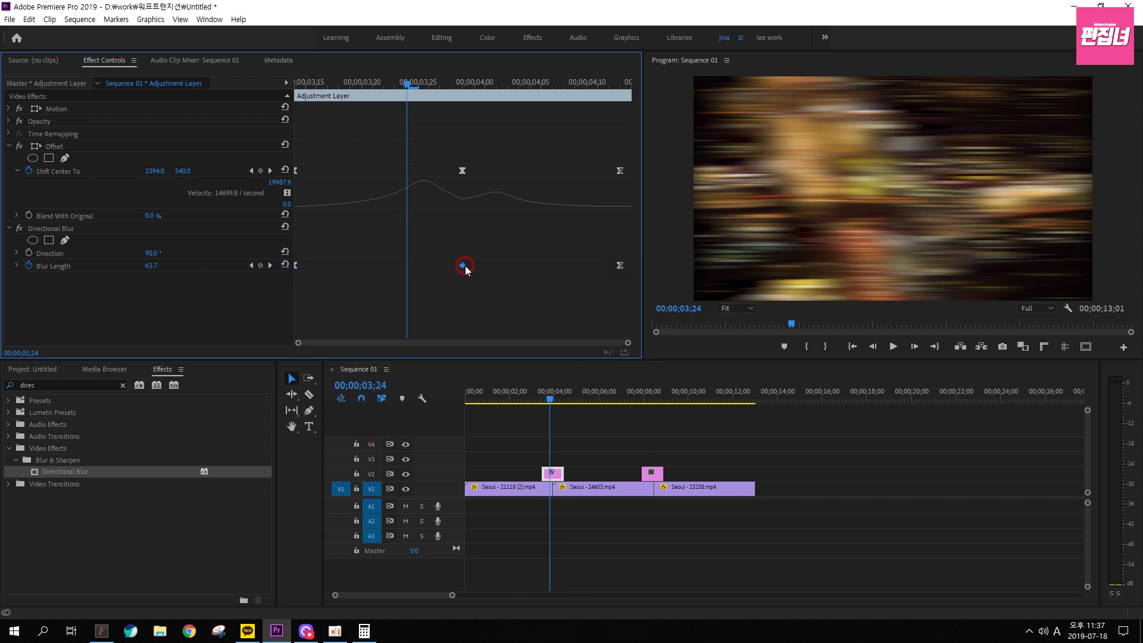
right_click(464, 266)
left_click(503, 379)
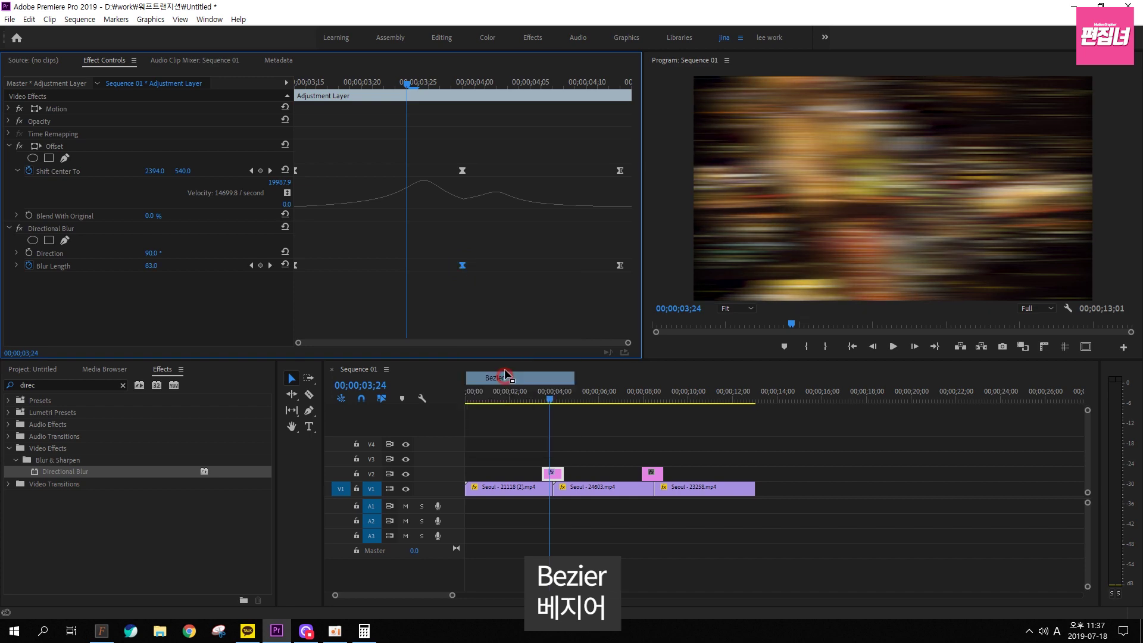
Play the transition from its start to preview the blurred whip-pan
left_click_drag(407, 81, 284, 78)
key("space")
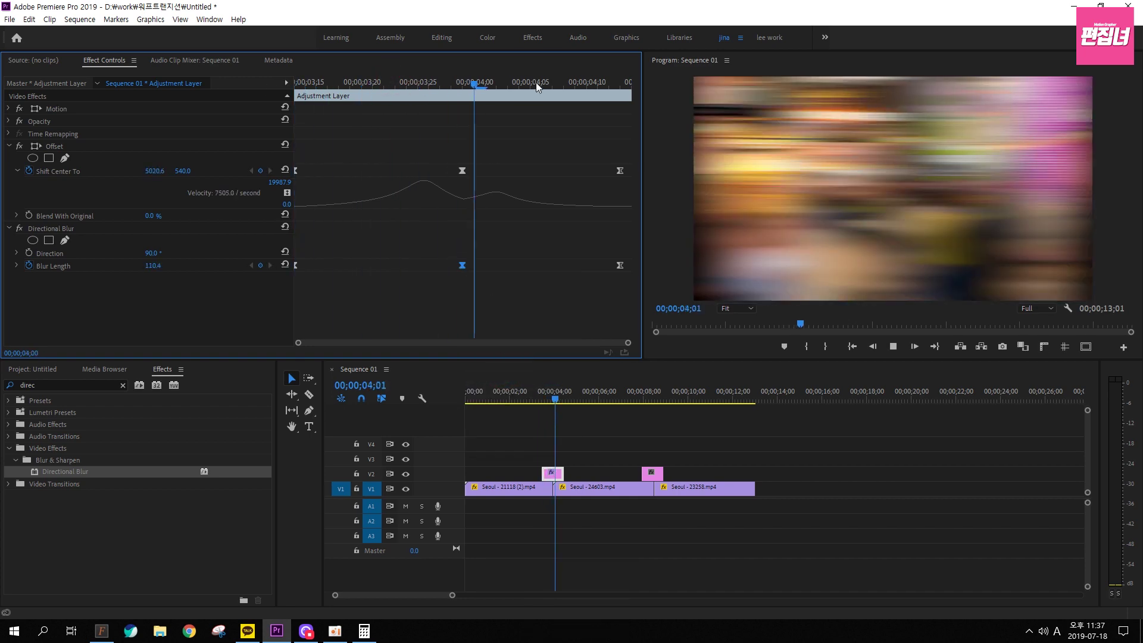
left_click_drag(575, 81, 253, 86)
key("space")
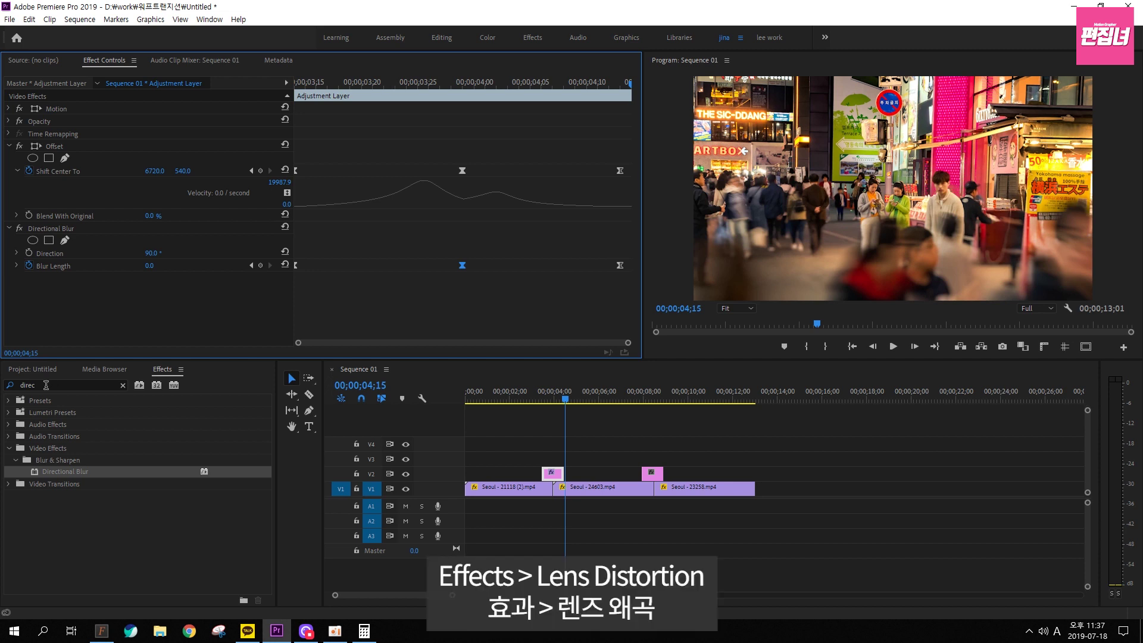
Search for 'lens dis' and apply Lens Distortion to the first adjustment layer on V2
key("shift+7")
type("lens dis")
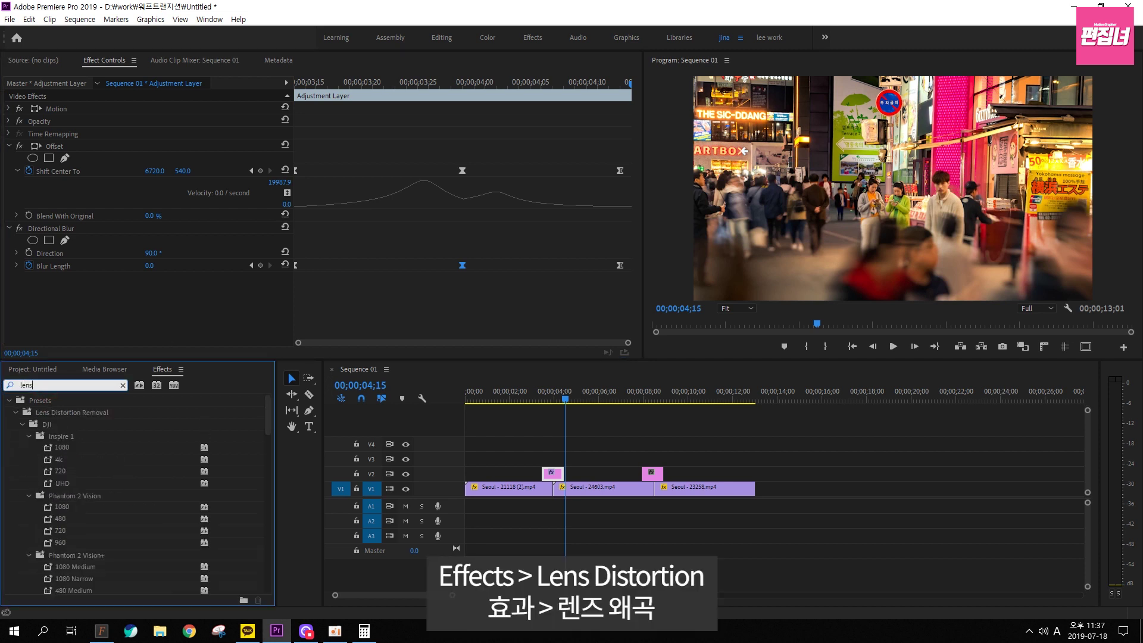
left_click(43, 412)
left_click(15, 413)
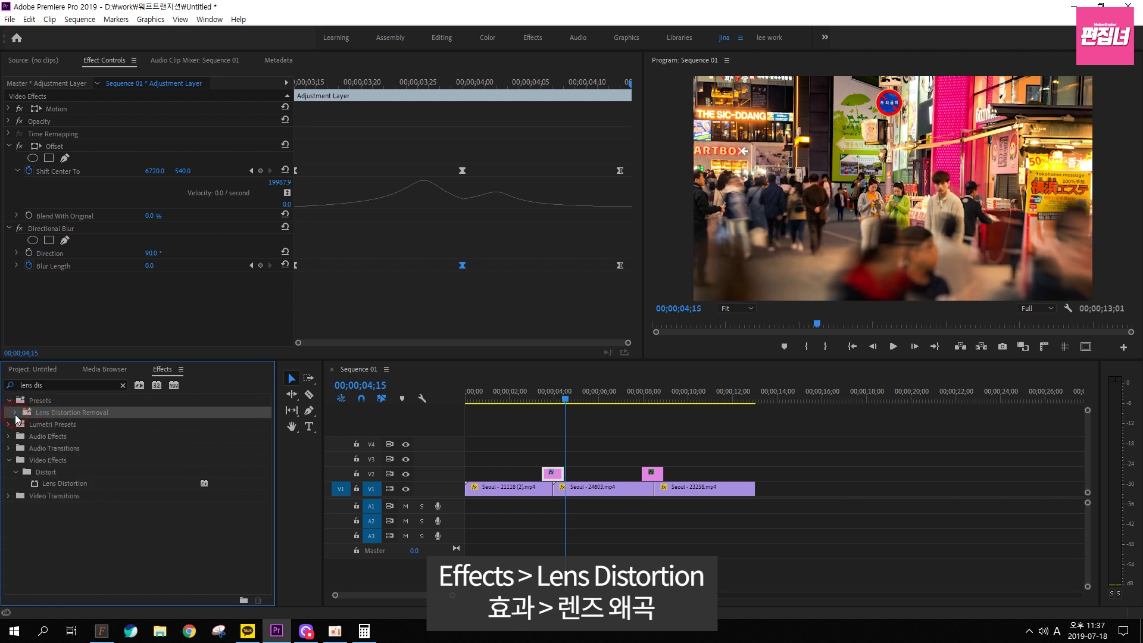
left_click(60, 483)
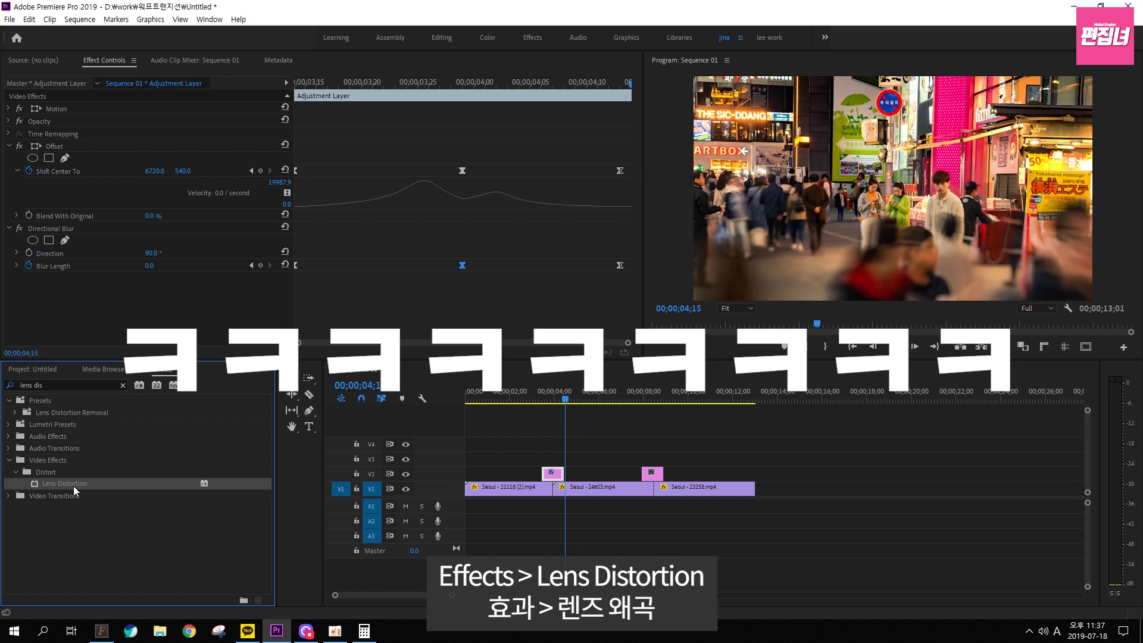
left_click_drag(69, 487, 549, 473)
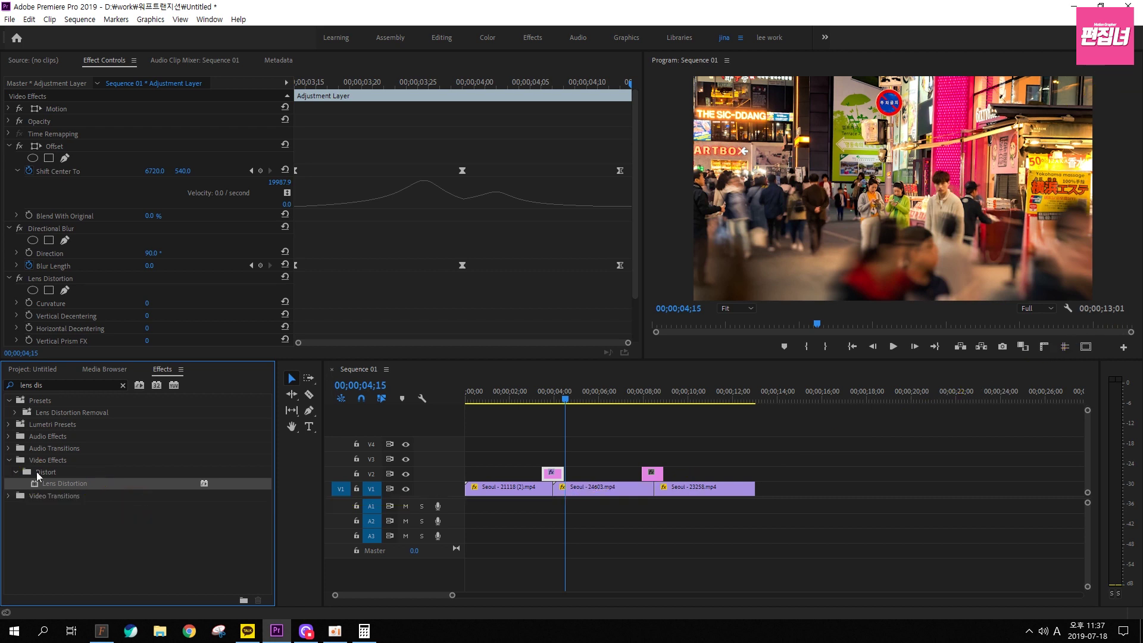
At the 03;29 peak, test a negative Curvature of -43 on the layer
left_click(462, 83)
scroll(93, 262, "down", 1)
key("z")
mouse_move(147, 251)
left_mouse_down()
mouse_move(112, 251)
mouse_move(113, 231)
left_mouse_up()
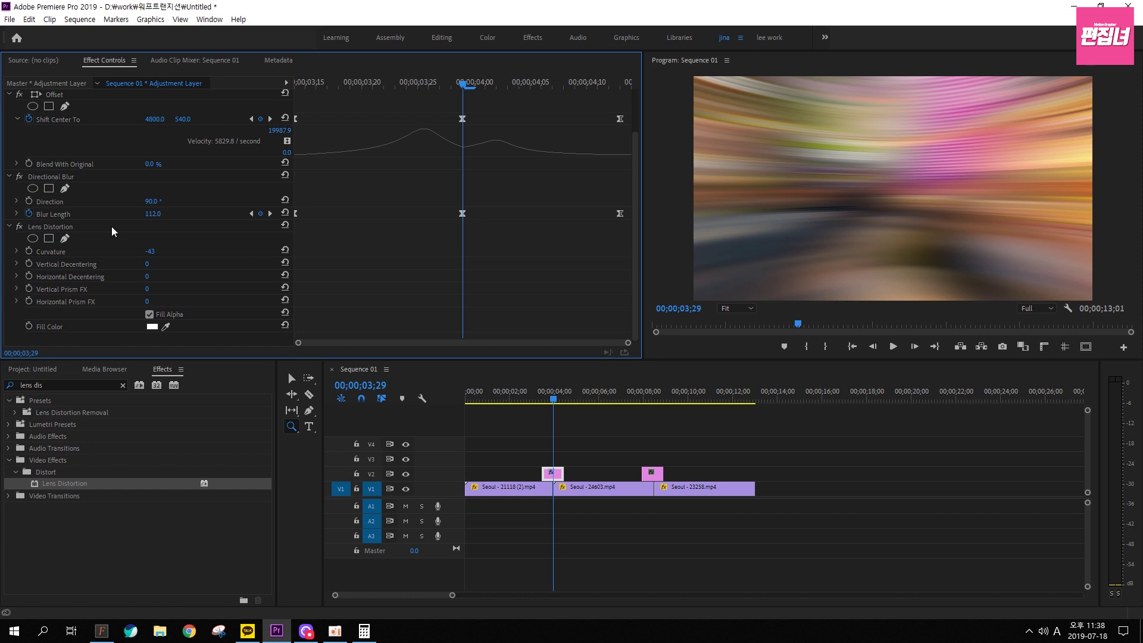
Undo the test, then keyframe Curvature at 0 on 03;14, -58 on 03;29 and 0 on 04;13
key("ctrl+z")
left_click_drag(466, 80, 299, 84)
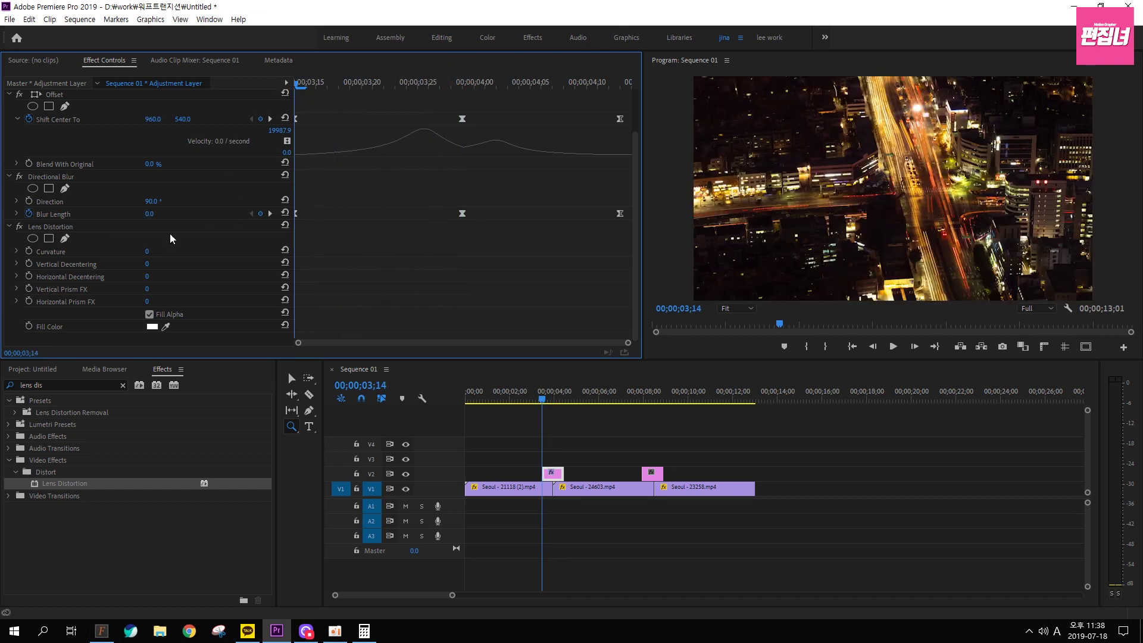
left_click(28, 251)
left_click_drag(426, 84, 467, 85)
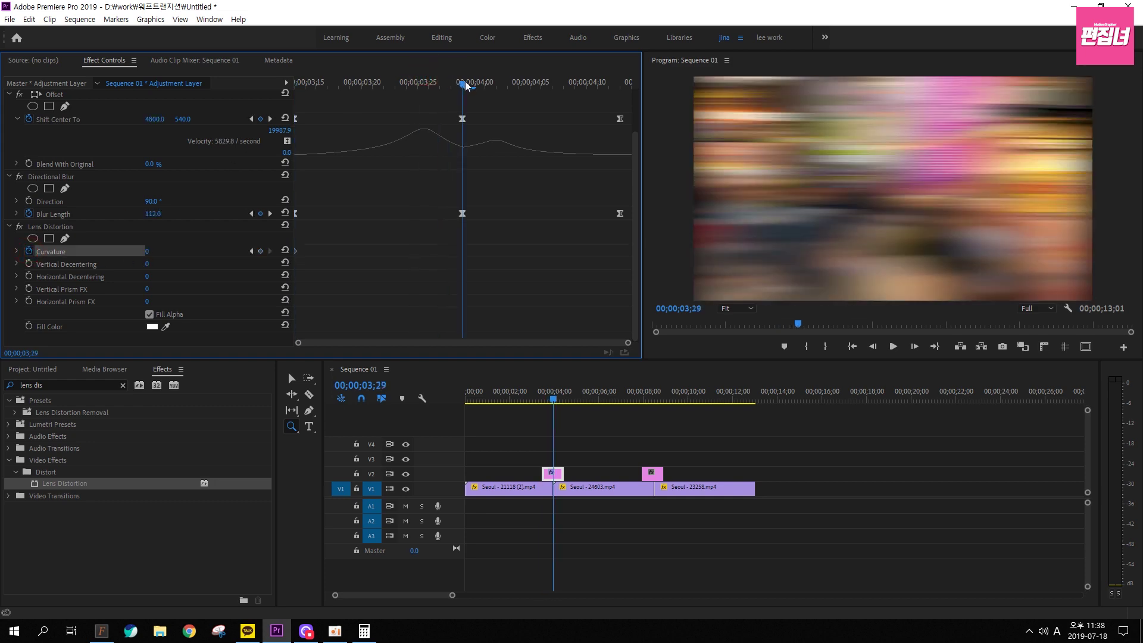
left_click_drag(147, 251, 116, 251)
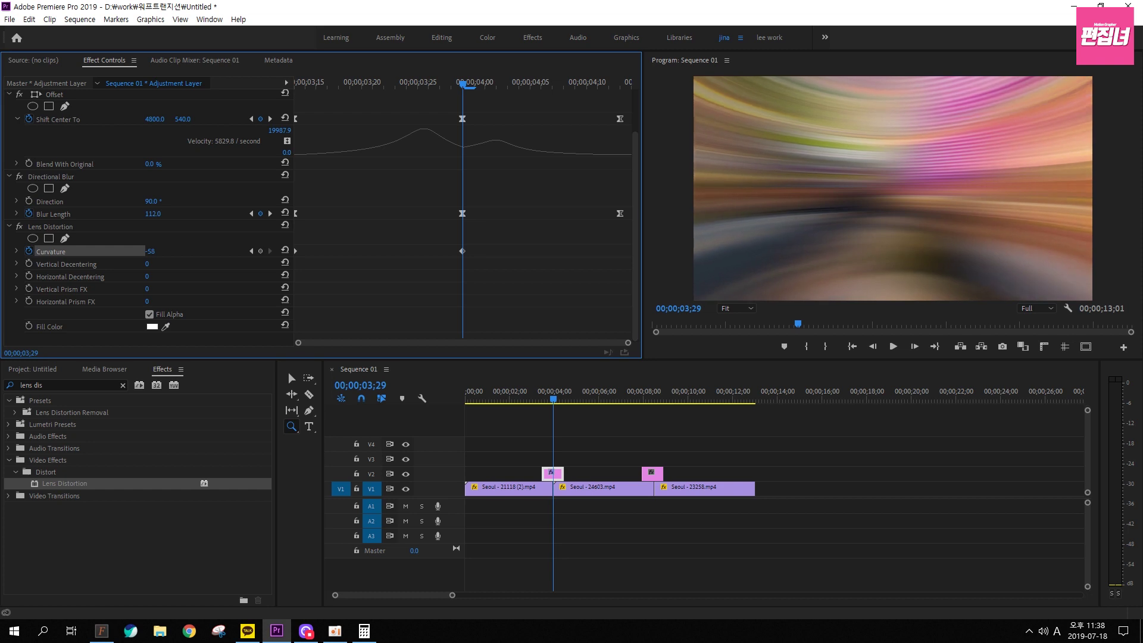
left_click_drag(470, 83, 620, 83)
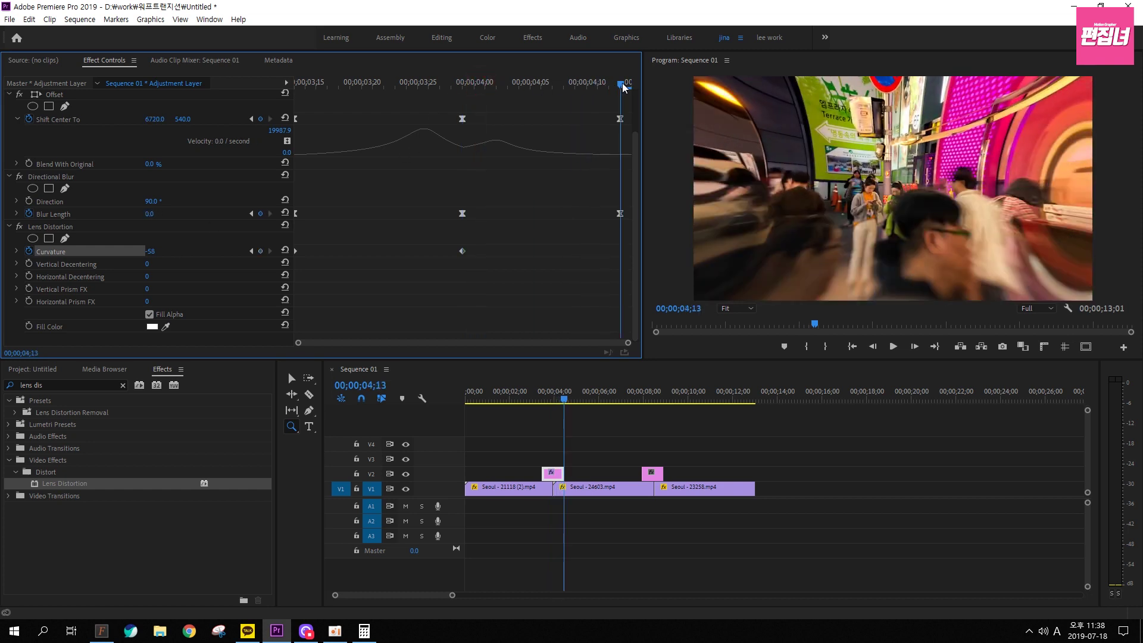
left_click(149, 250)
type("0")
key("Return")
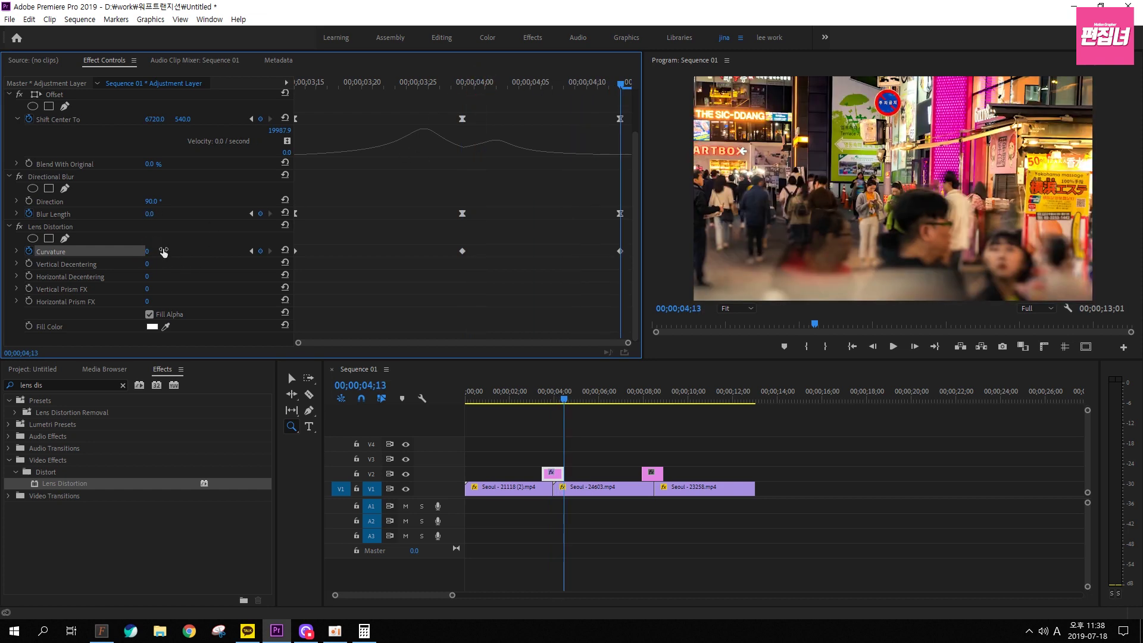
Set the last Curvature keyframe to Ease In, the first to Ease Out and the middle to Bezier
left_click(621, 251)
right_click(621, 253)
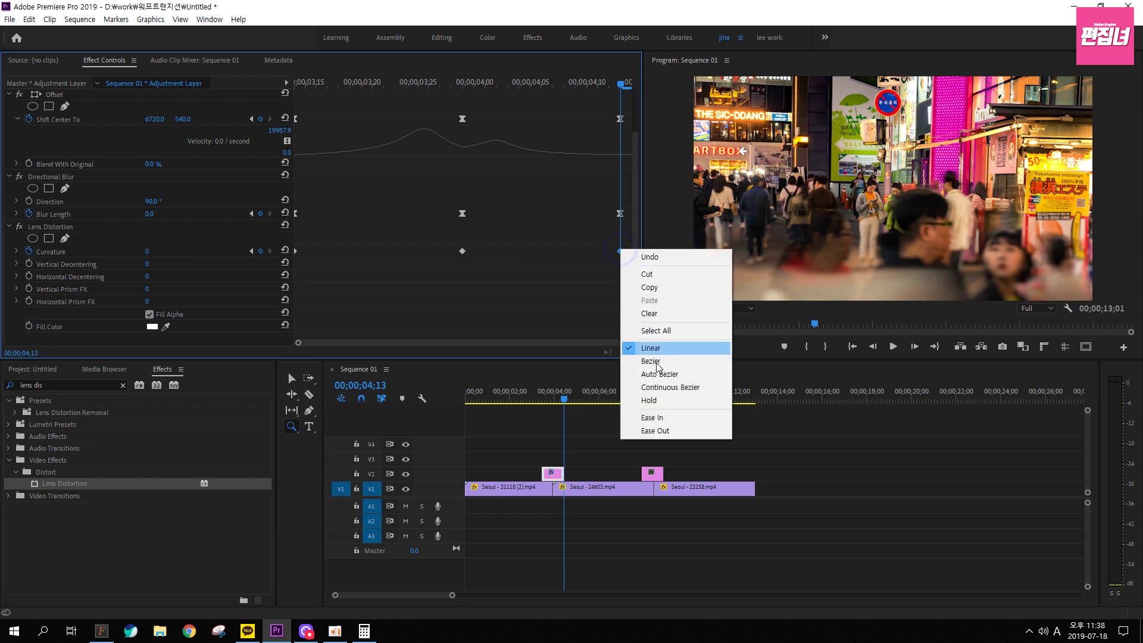
left_click(667, 417)
left_click(296, 251)
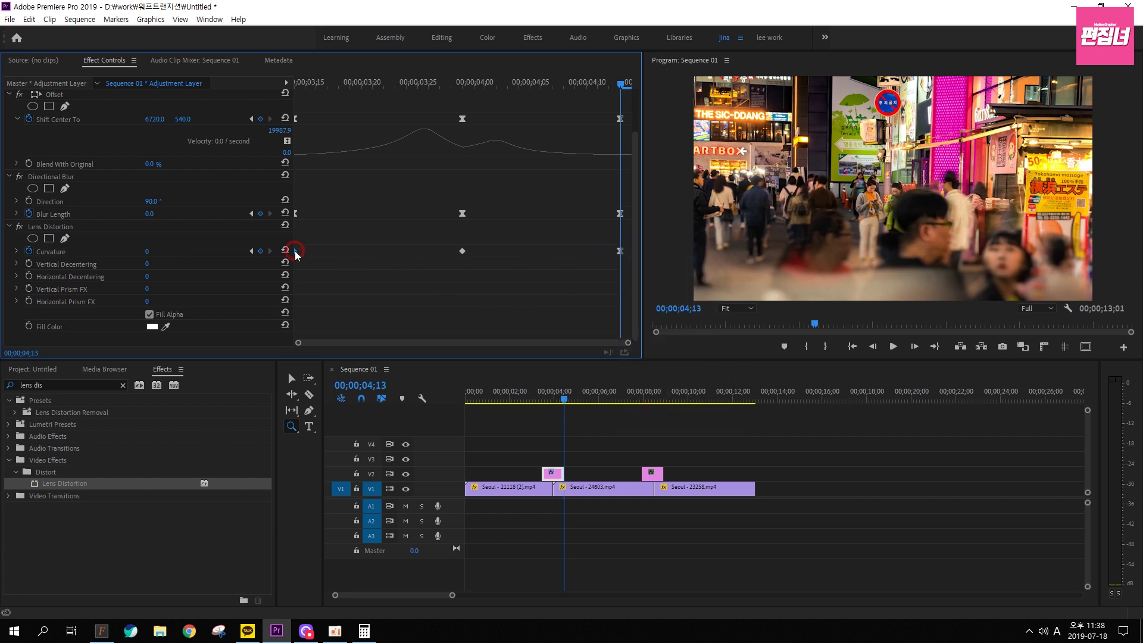
right_click(296, 251)
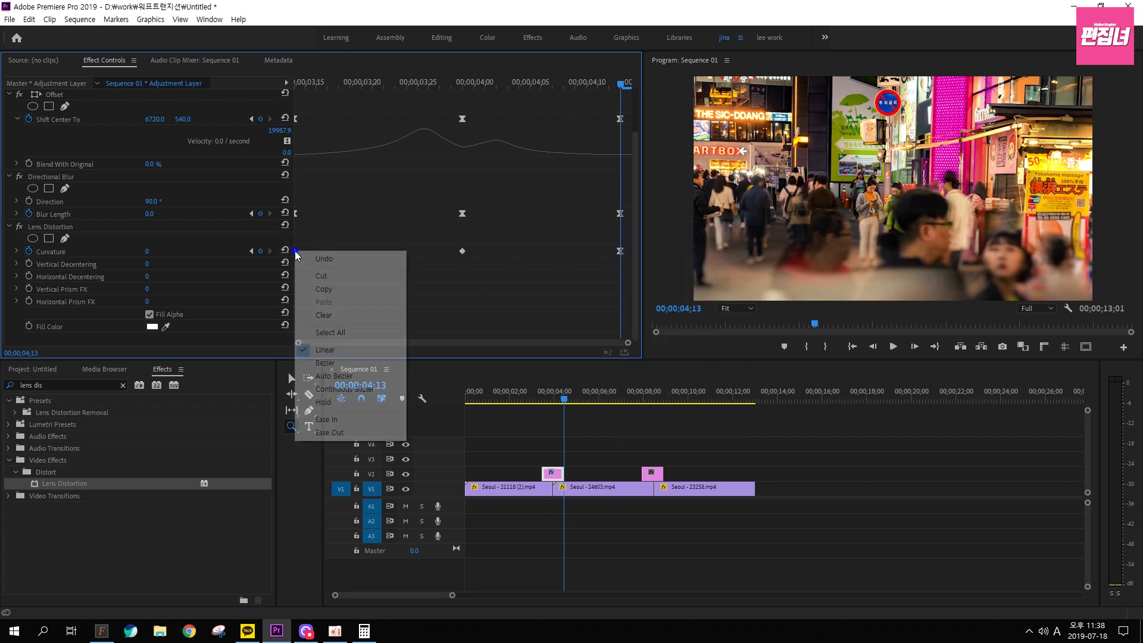
left_click(462, 251)
right_click(462, 250)
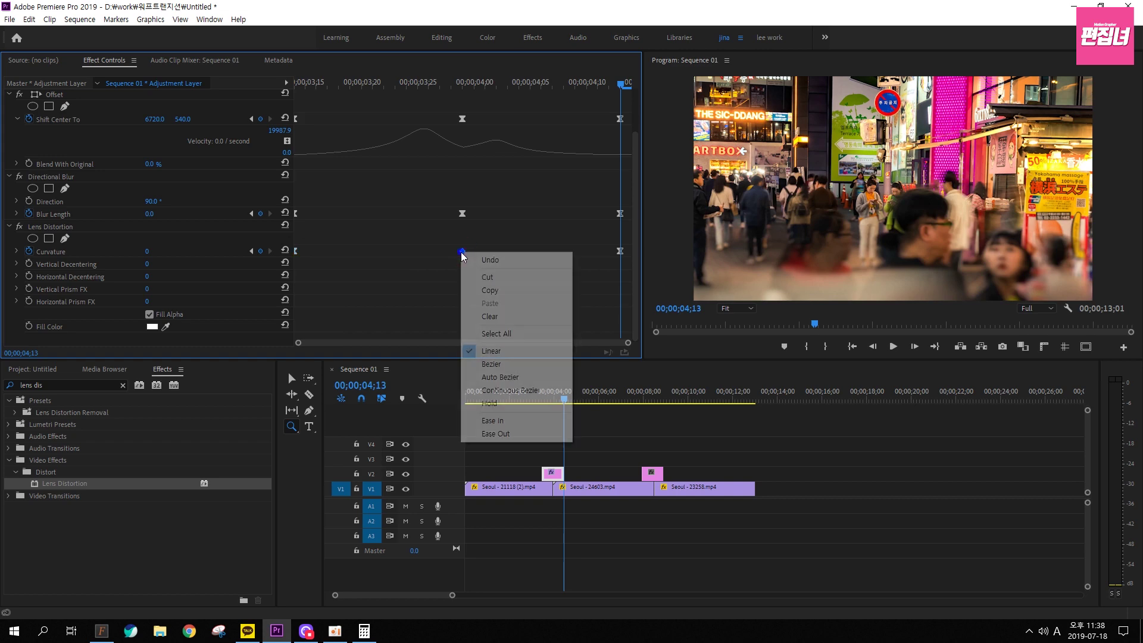
left_click(491, 363)
mouse_move(429, 81)
left_mouse_down()
mouse_move(315, 79)
mouse_move(629, 83)
left_mouse_up()
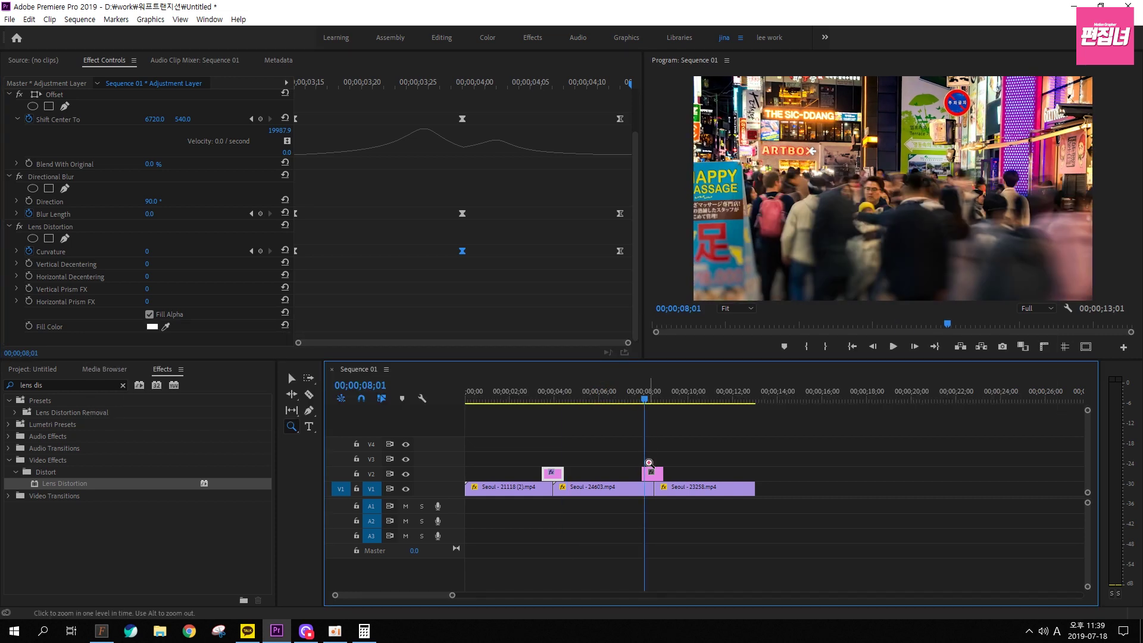
Zoom the timeline in one level with the Zoom tool to see the clips and adjustment layers
left_click(651, 470)
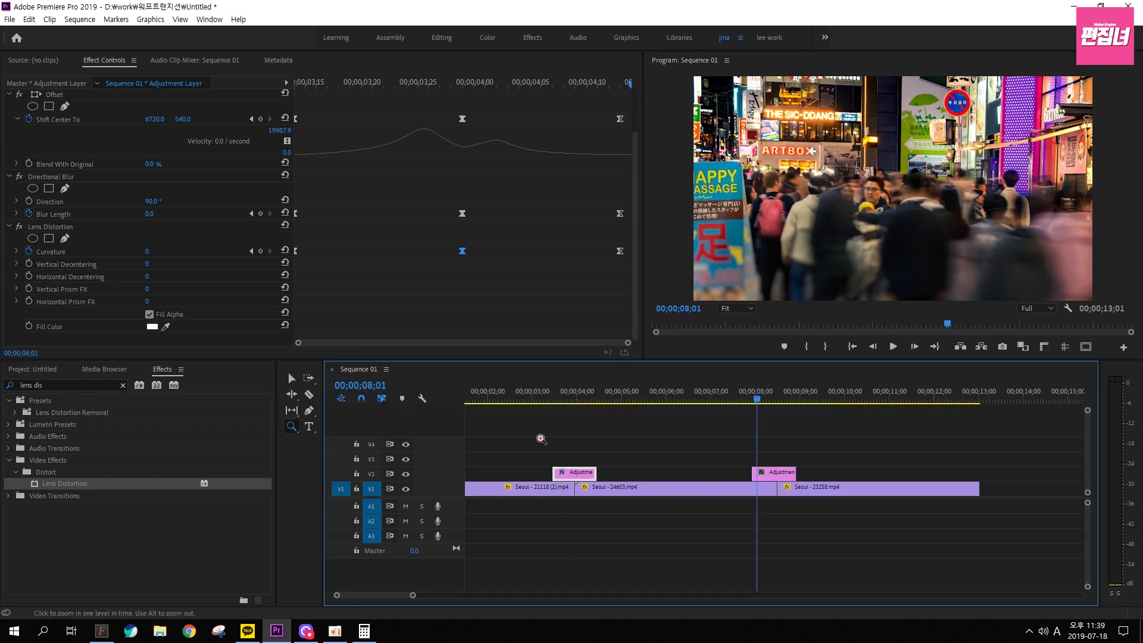
Scrub through the first whip pan to 08;16, then select the second adjustment layer on V2
key("v")
left_click(781, 474)
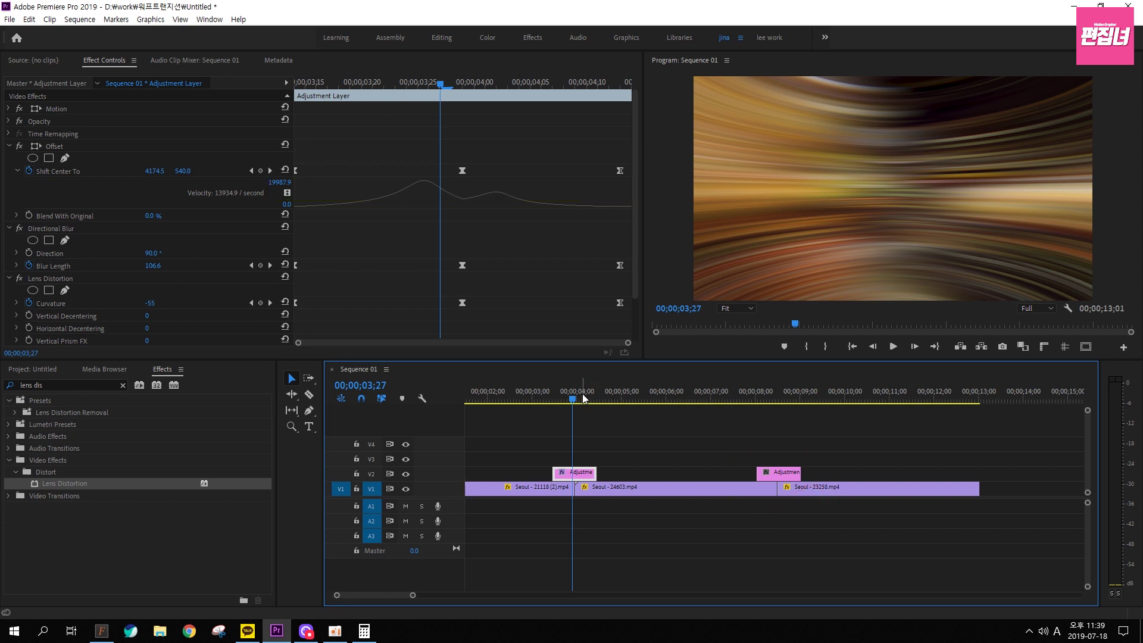
left_click_drag(581, 391, 779, 393)
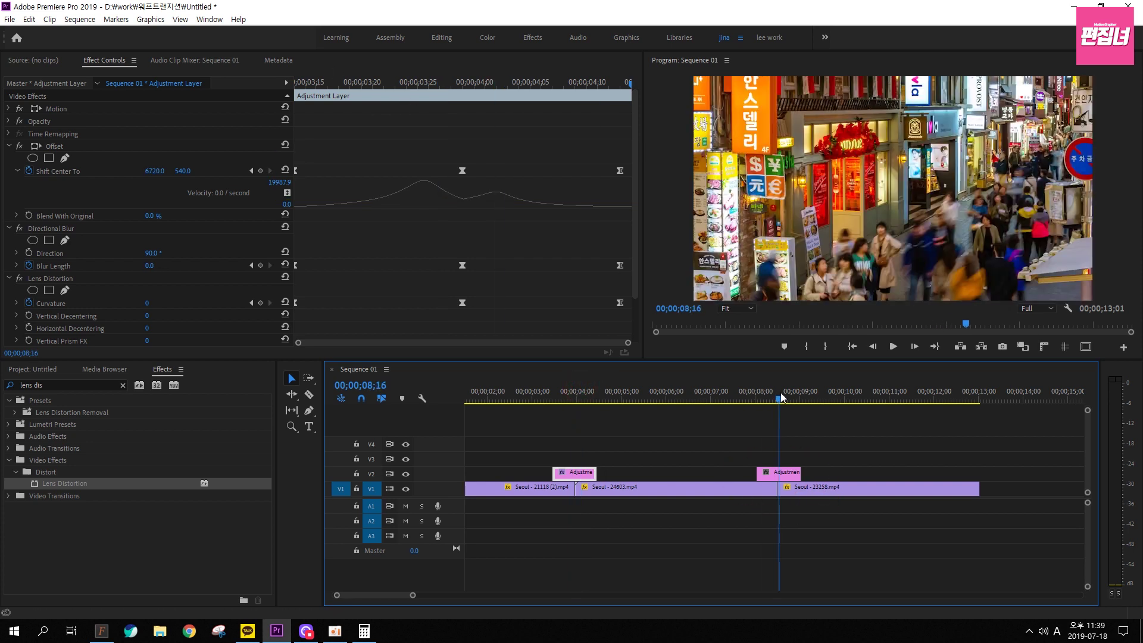
left_click(785, 476)
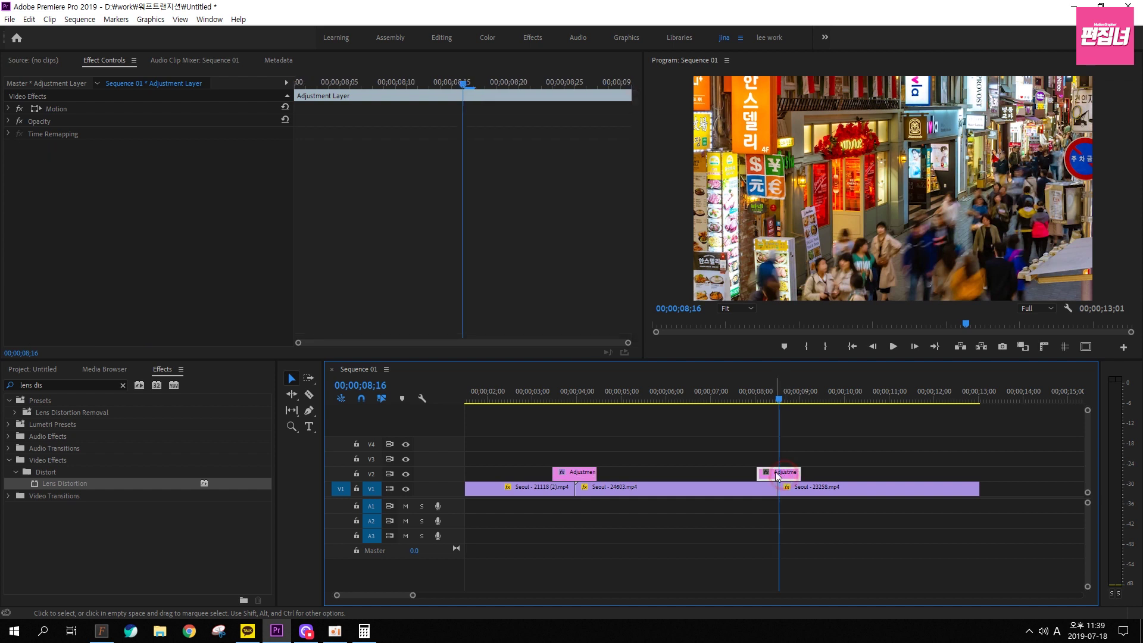
Apply Offset to the second adjustment layer and set a Shift Center To keyframe at 08;01
left_click(5, 385)
type("offset")
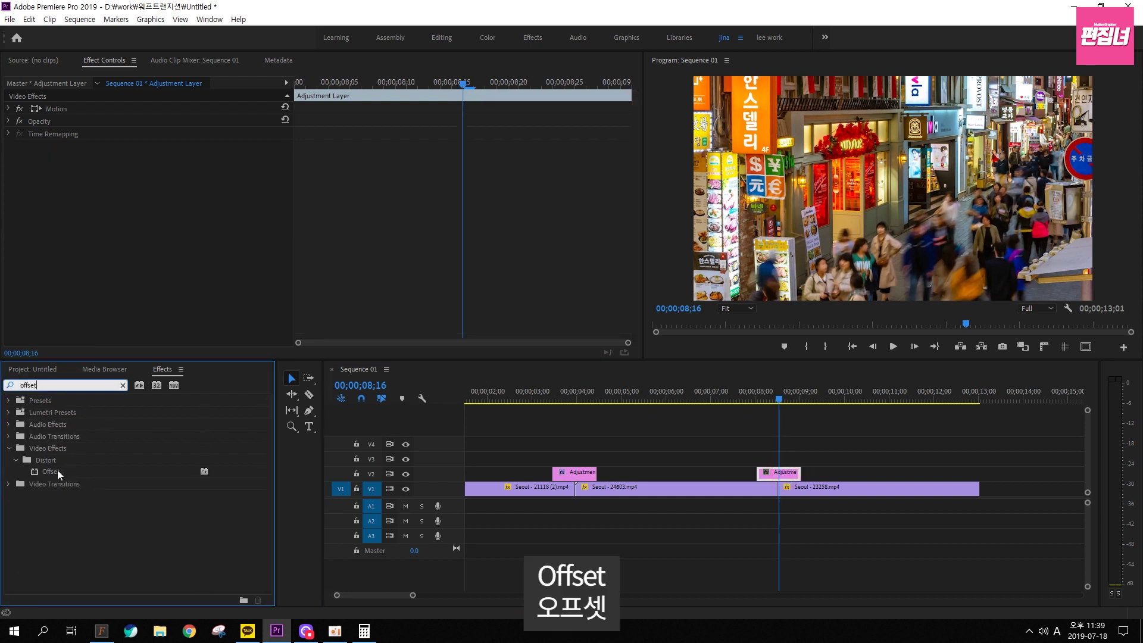
left_click_drag(60, 471, 776, 474)
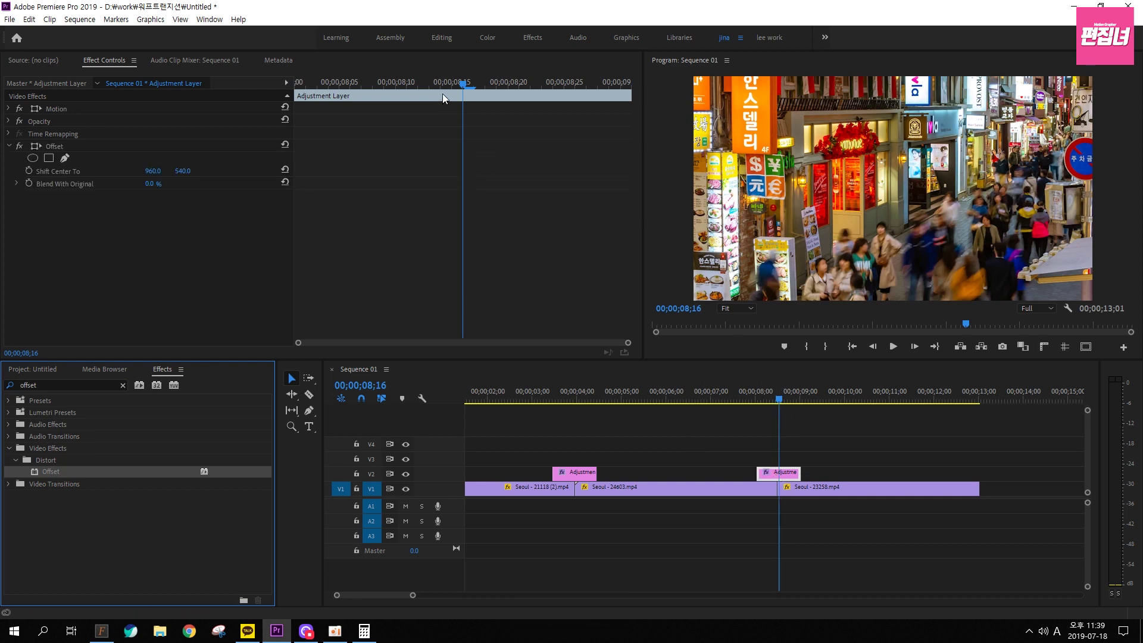
left_click_drag(431, 83, 298, 86)
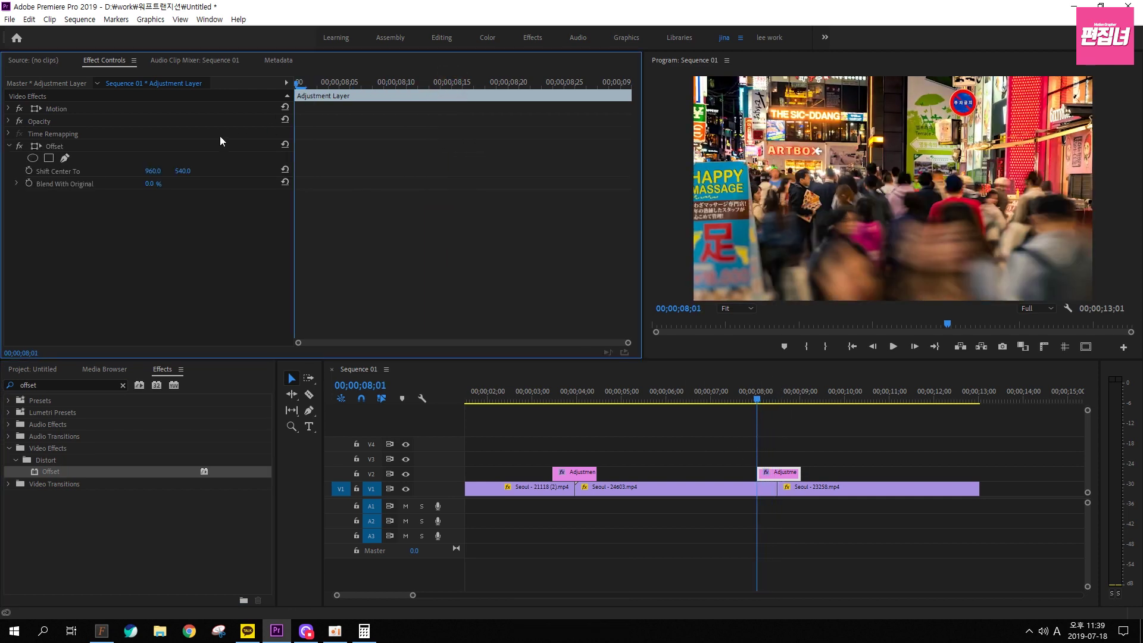
left_click(29, 170)
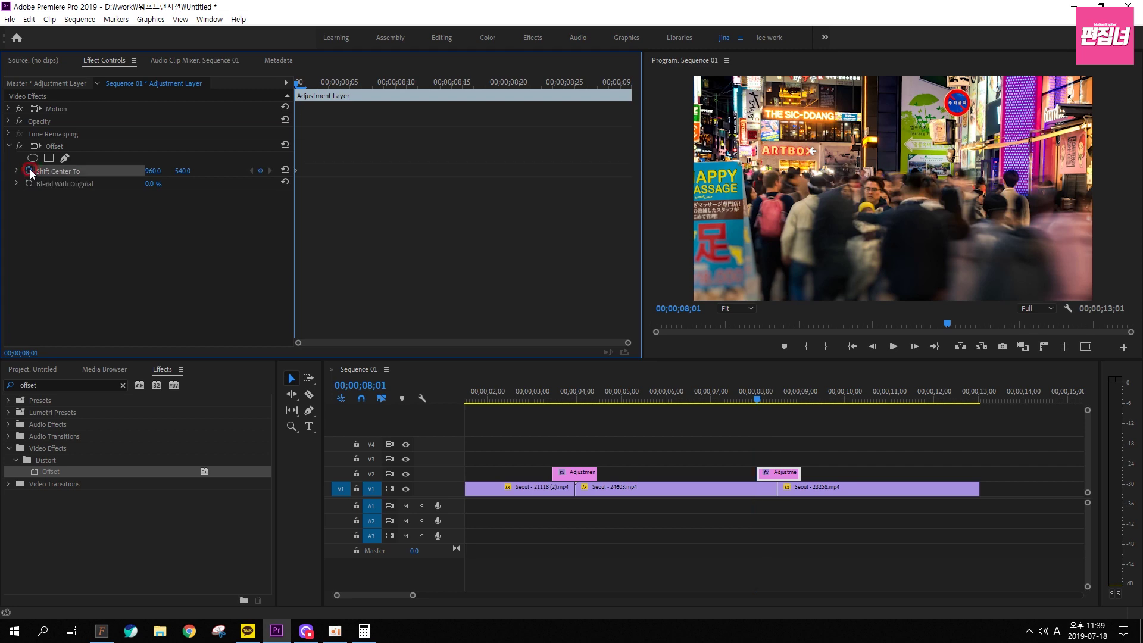
Raise the Shift Center To Y value to 3780 at 08;15 and 4860 at 09;00
left_click_drag(764, 399, 778, 399)
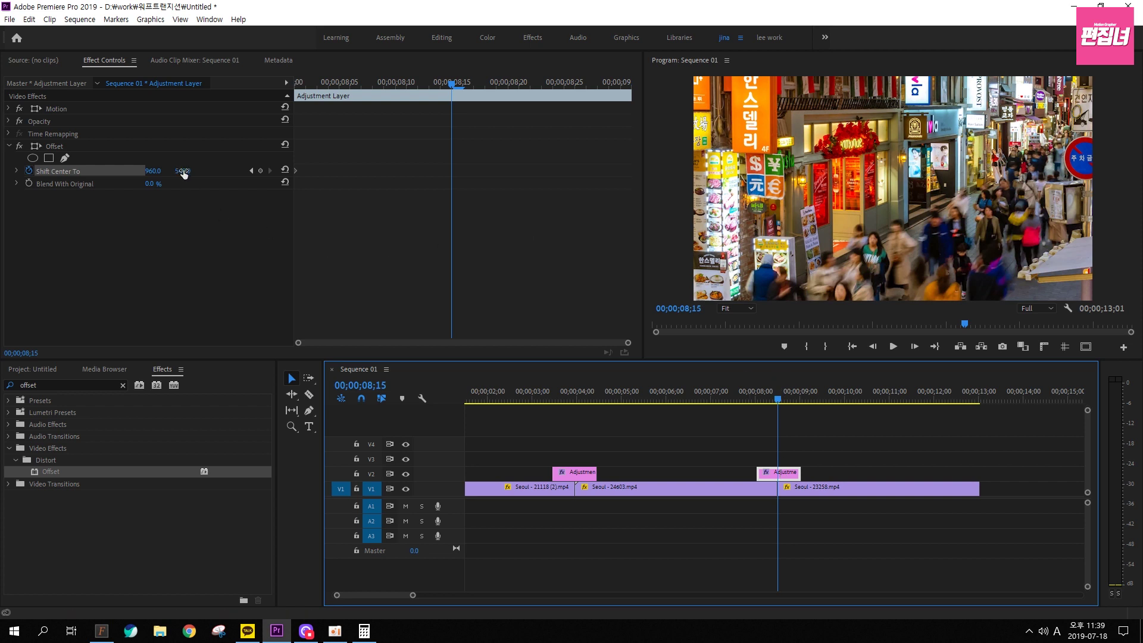
left_click_drag(182, 172, 762, 159)
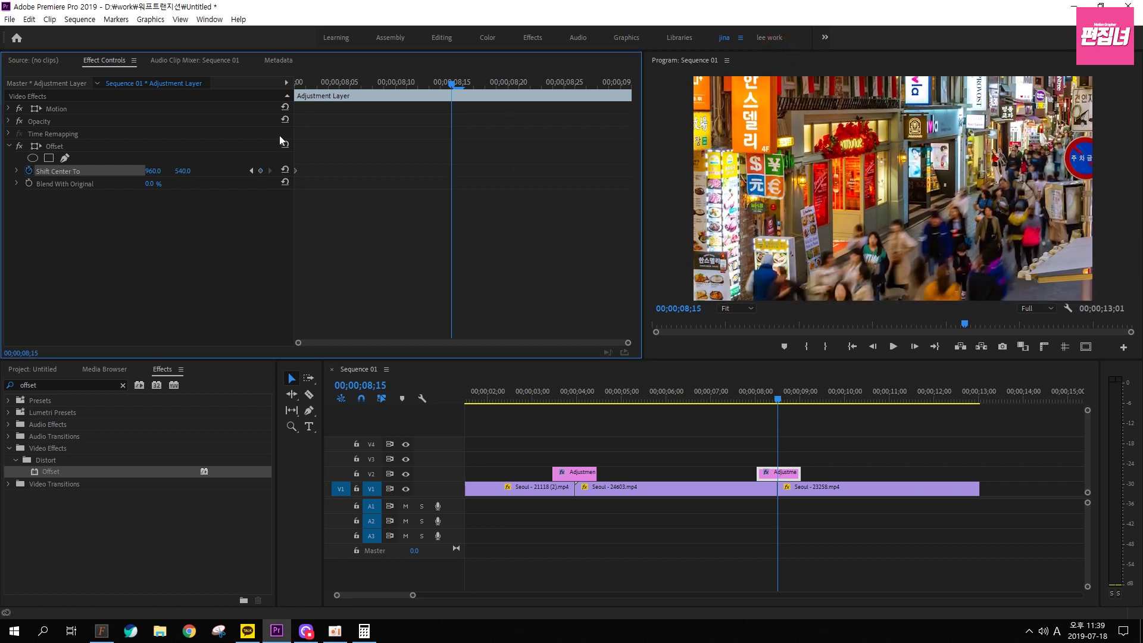
left_click_drag(182, 171, 536, 171)
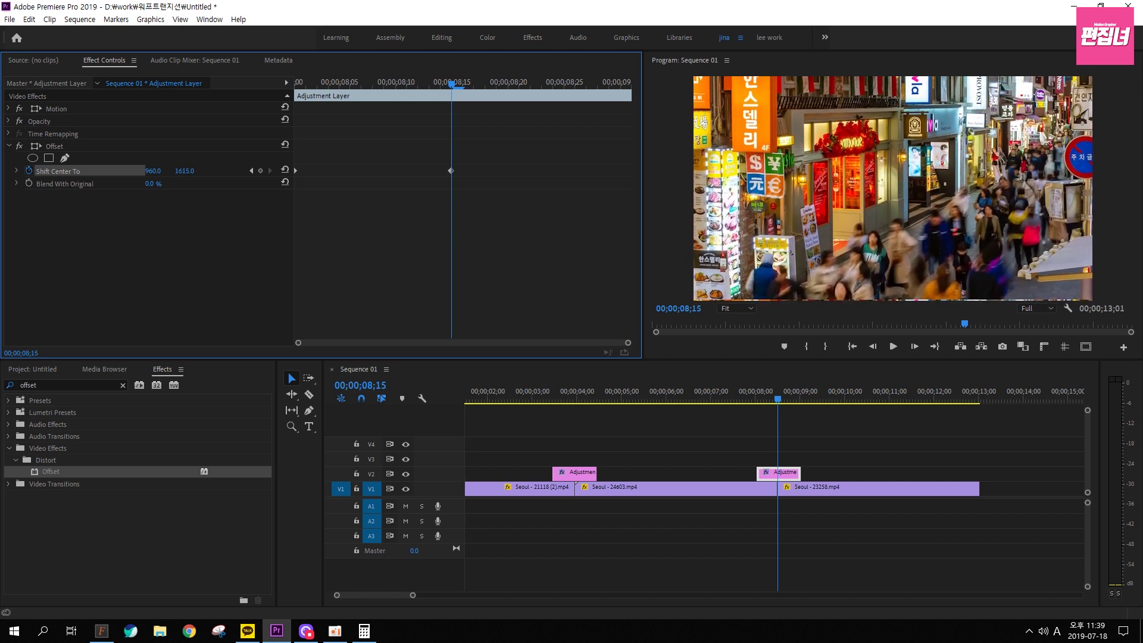
mouse_move(184, 171)
left_mouse_down()
mouse_move(187, 159)
mouse_move(245, 209)
left_mouse_up()
left_click_drag(187, 176, 190, 176)
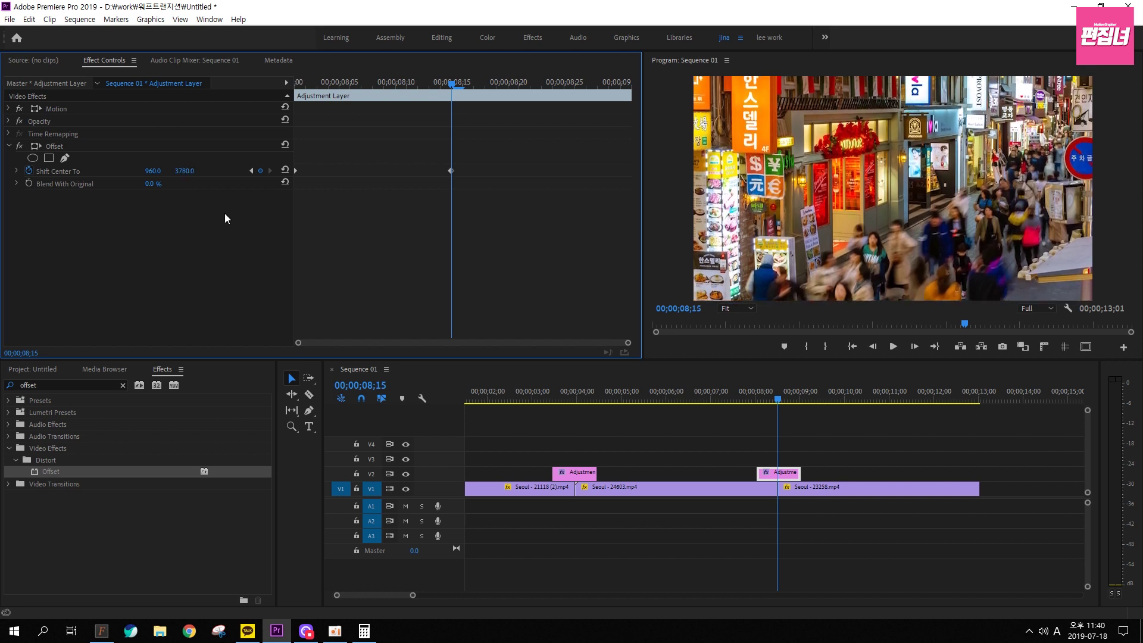
left_click(191, 177)
mouse_move(450, 87)
left_mouse_down()
mouse_move(286, 79)
mouse_move(620, 91)
left_mouse_up()
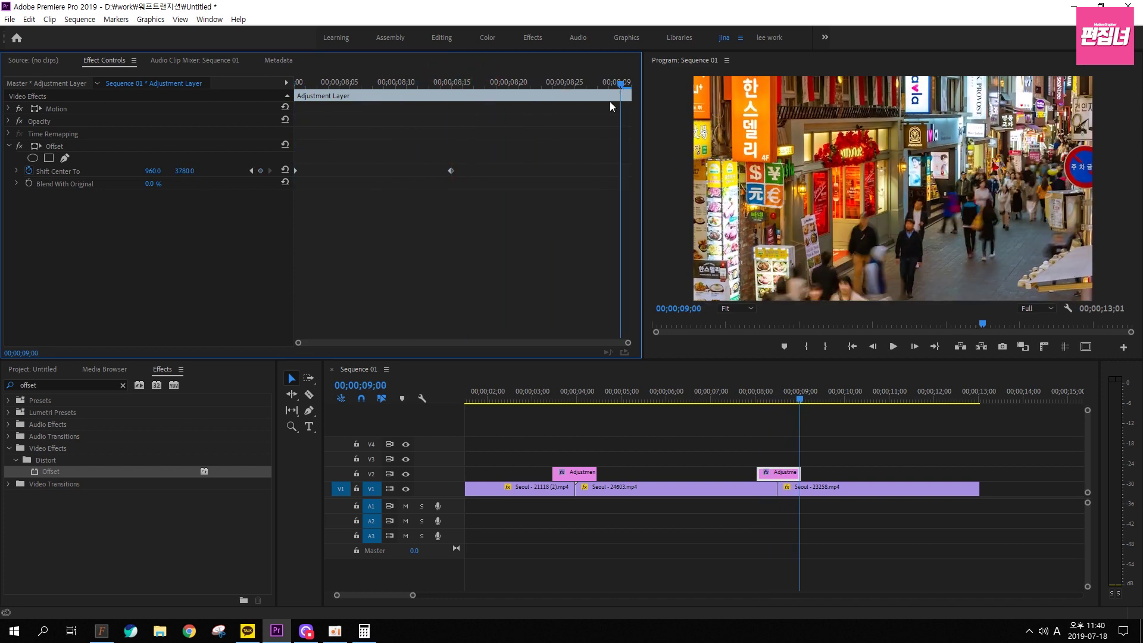
left_click_drag(185, 171, 248, 171)
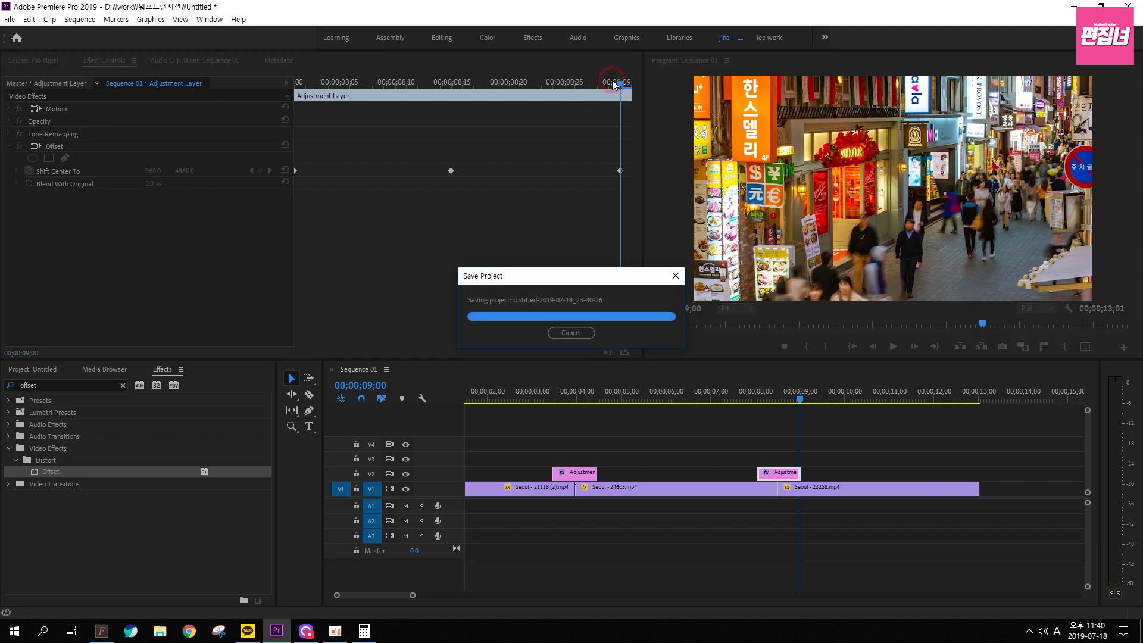
left_click_drag(592, 81, 294, 78)
Set the last Offset keyframe to Ease In, the first to Ease Out and the middle to Bezier
key("space")
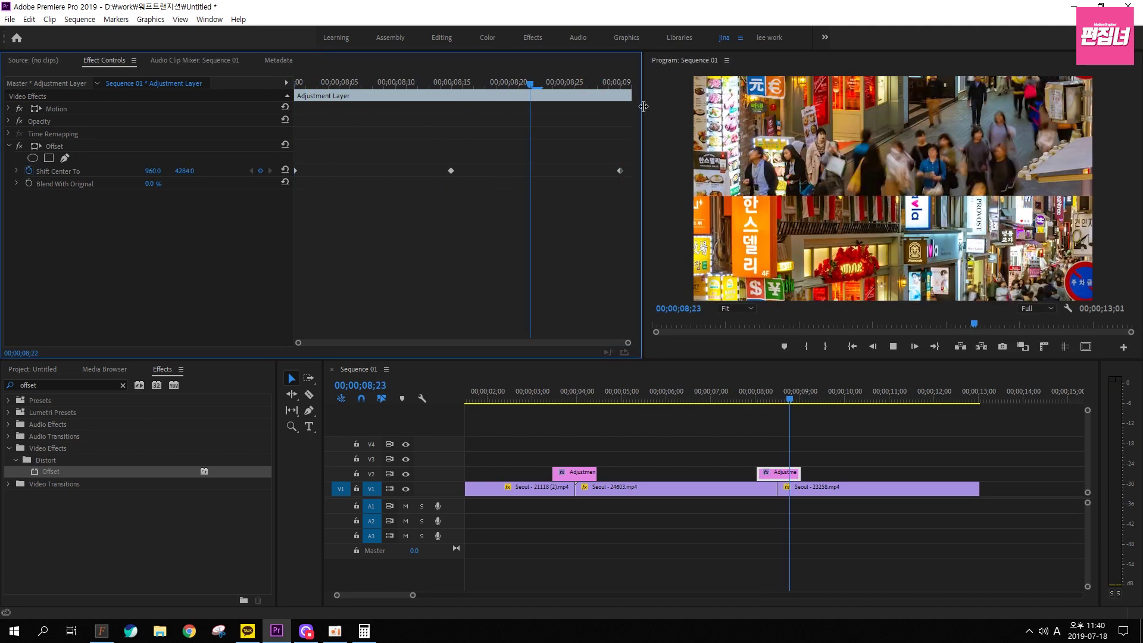
key("j")
key("k")
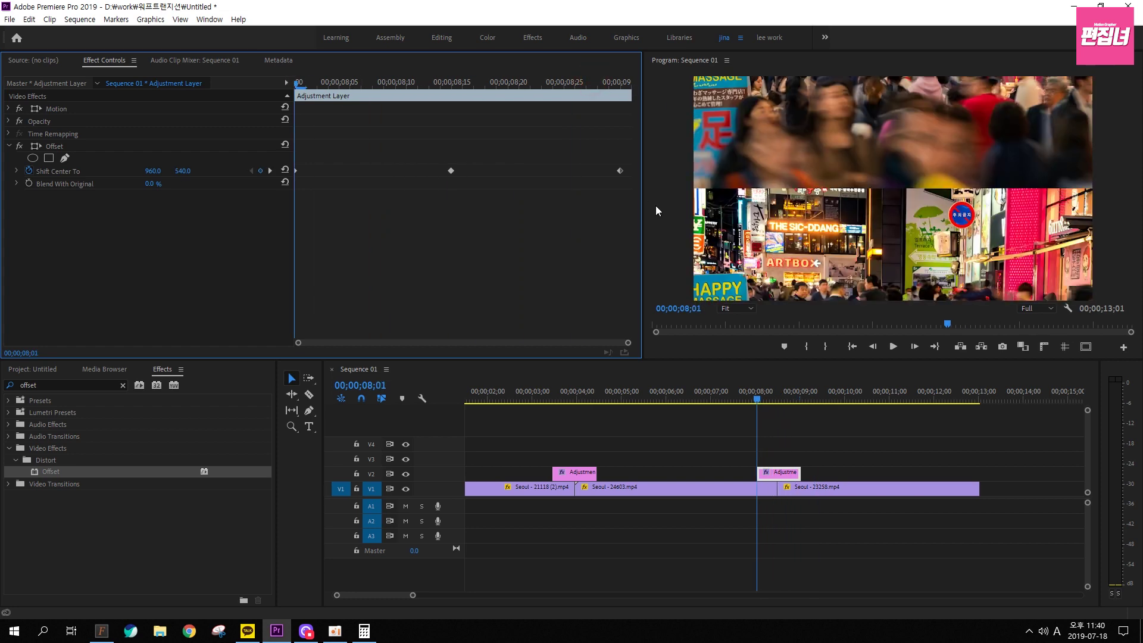
right_click(620, 171)
mouse_move(670, 271)
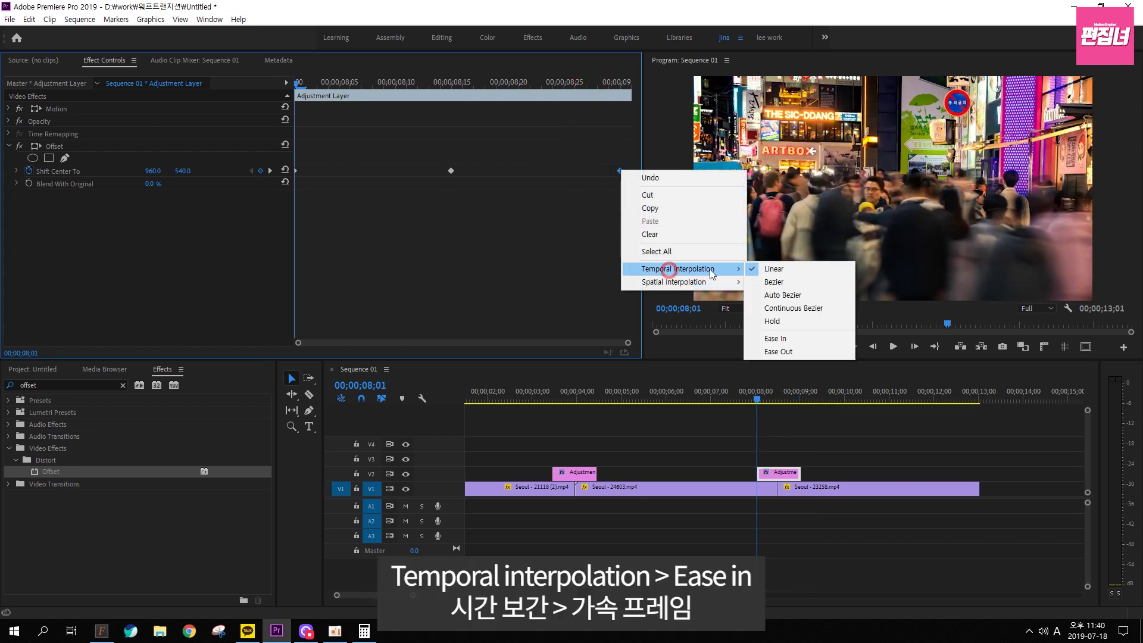
left_click(794, 343)
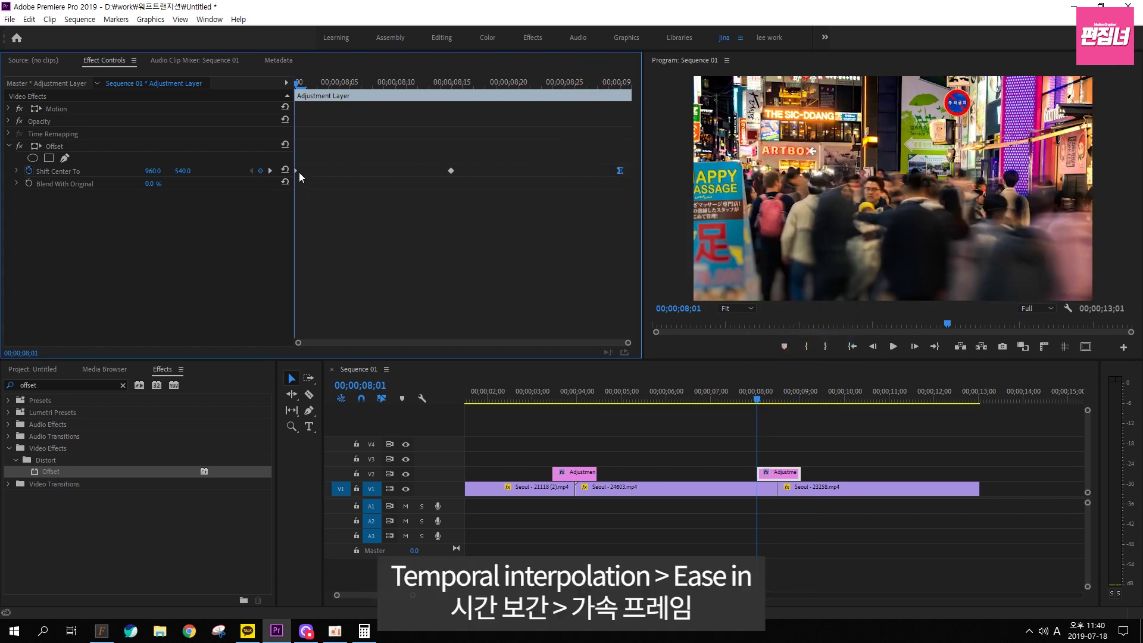
right_click(296, 171)
mouse_move(363, 271)
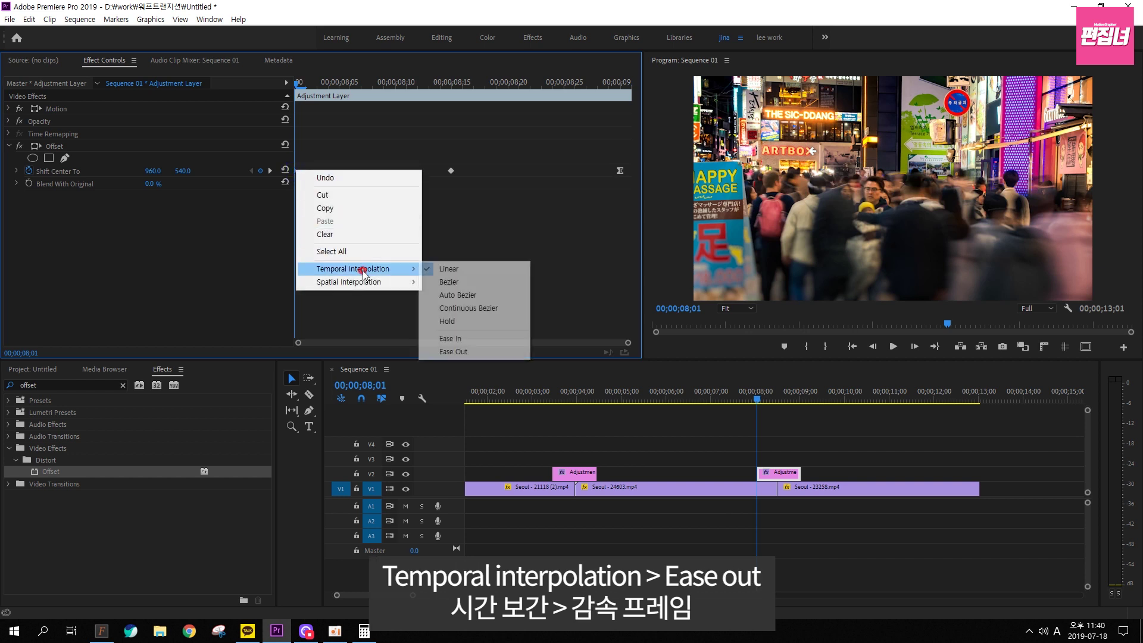
left_click(458, 351)
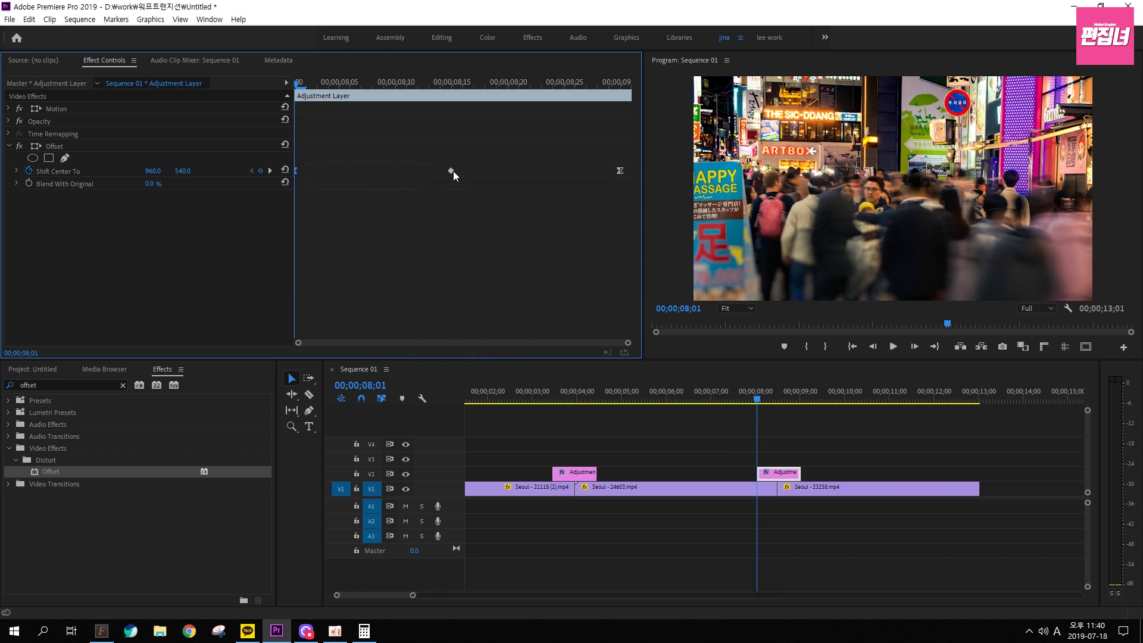
left_click(452, 171)
right_click(452, 171)
mouse_move(504, 274)
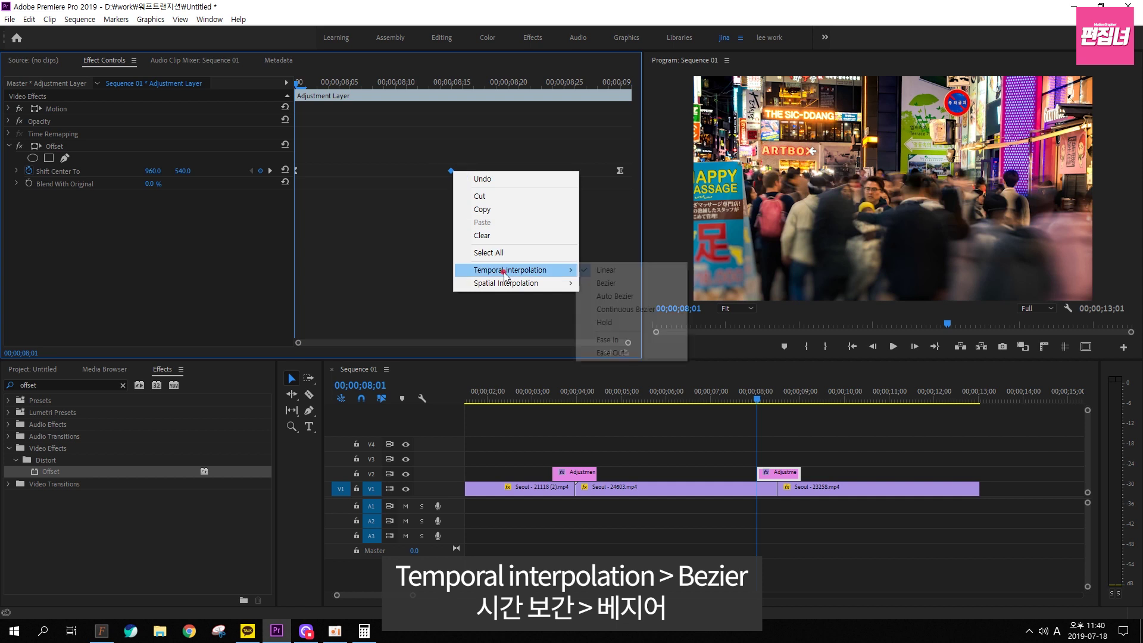
left_click(617, 283)
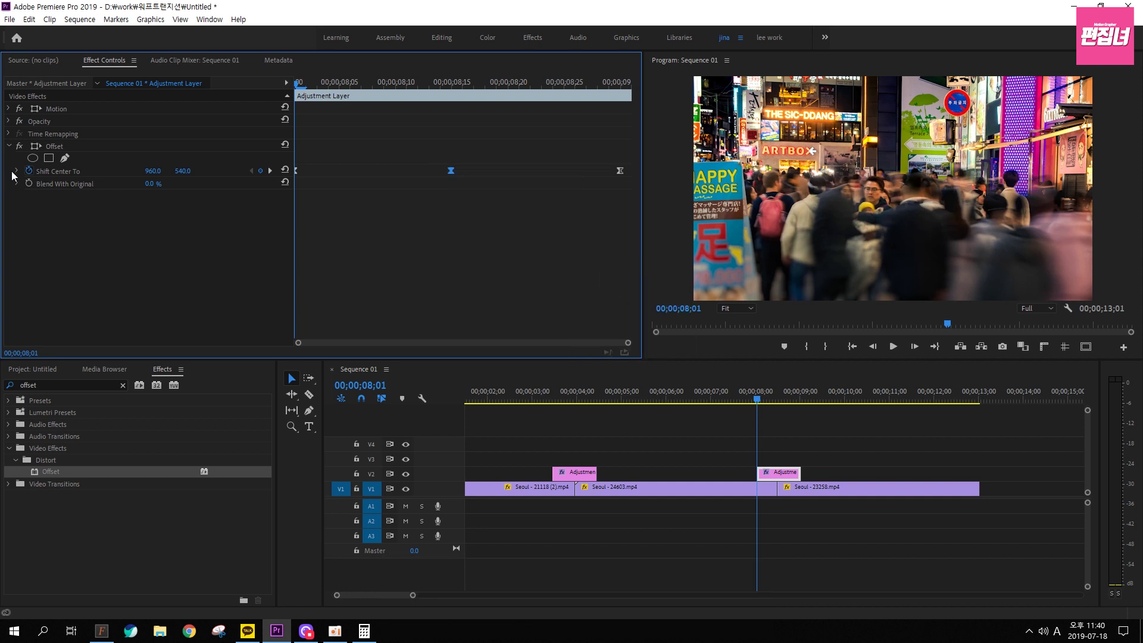
Reshape the Shift Center To velocity graph so the speed peaks mid-transition
left_click(16, 171)
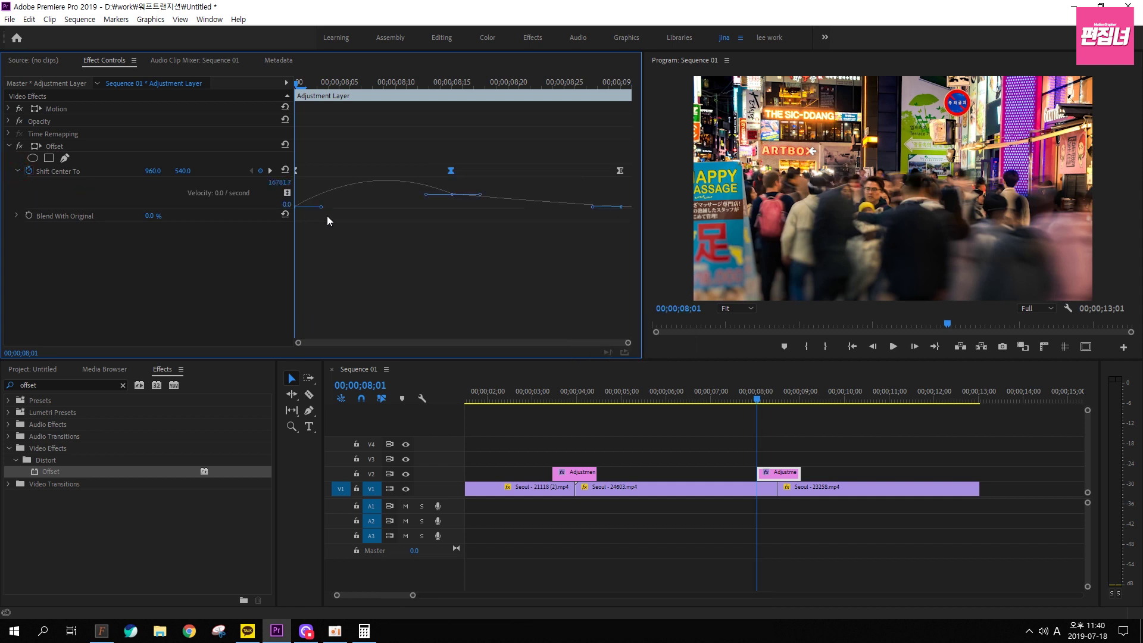
left_click_drag(322, 206, 354, 209)
left_click(617, 171)
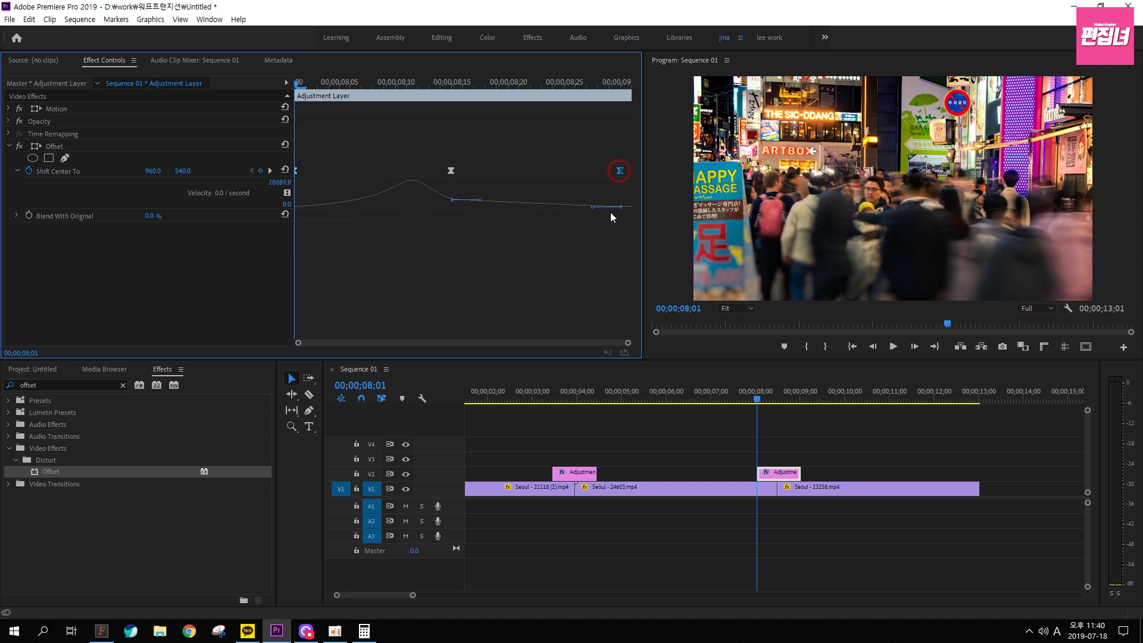
left_click_drag(613, 207, 541, 211)
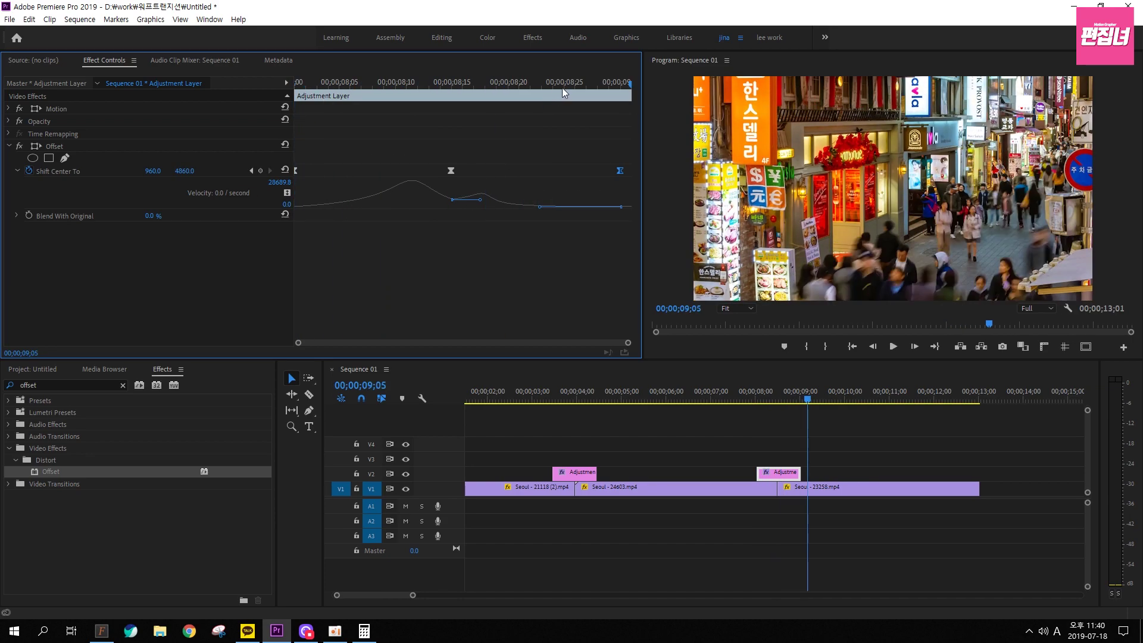
left_click_drag(557, 83, 296, 84)
left_click(54, 385)
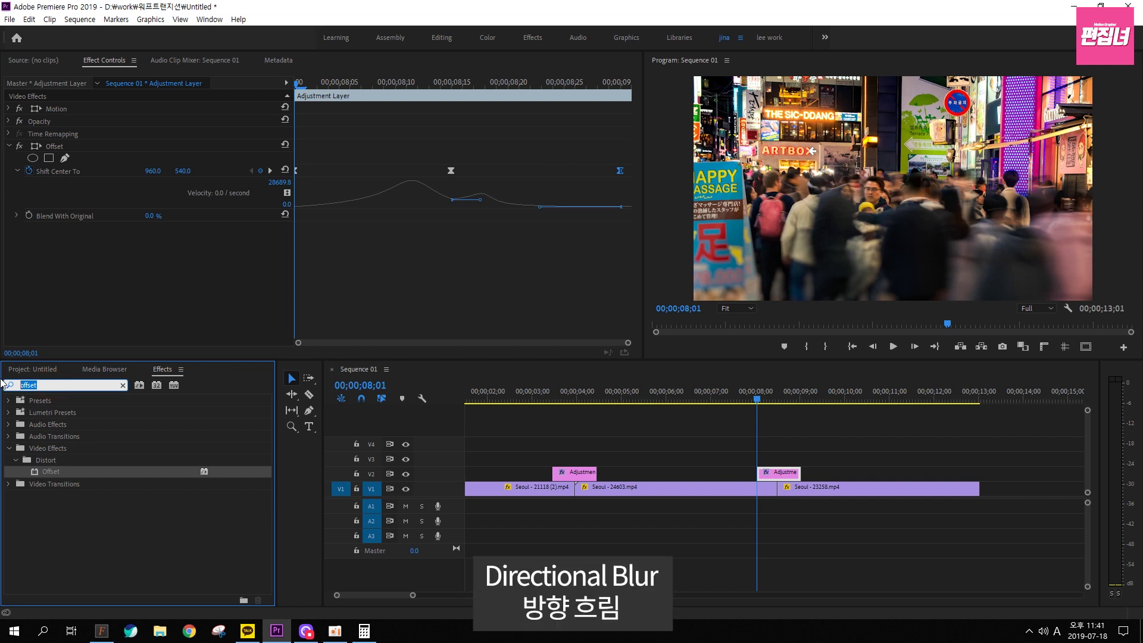
Apply Directional Blur to the second adjustment layer and keyframe Blur Length at 0 at its start
type("dir")
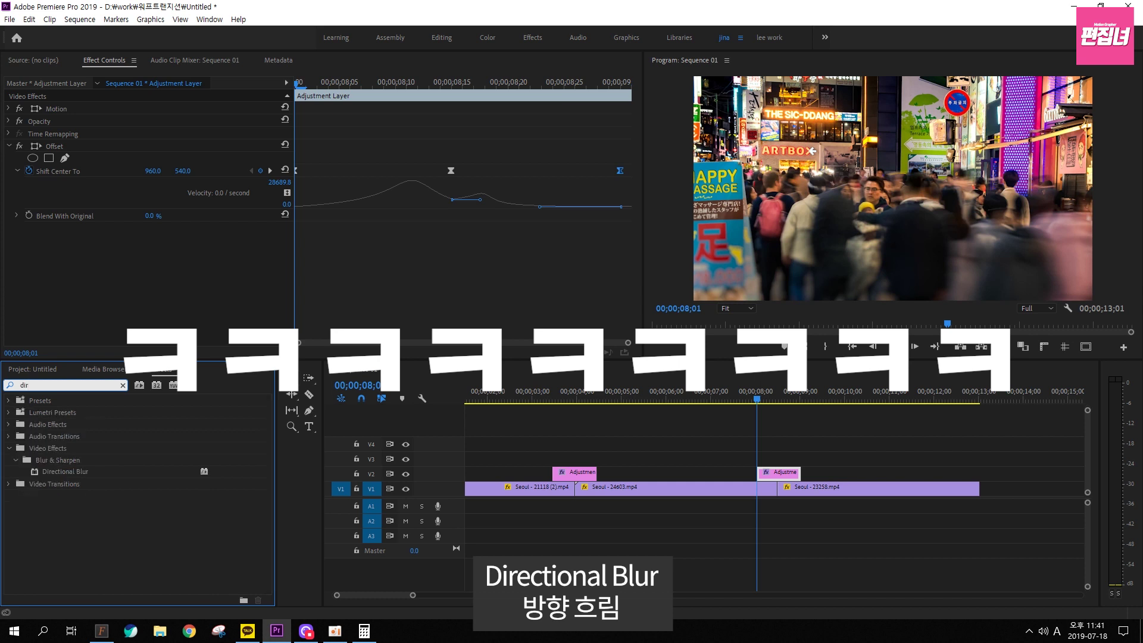
type("ec")
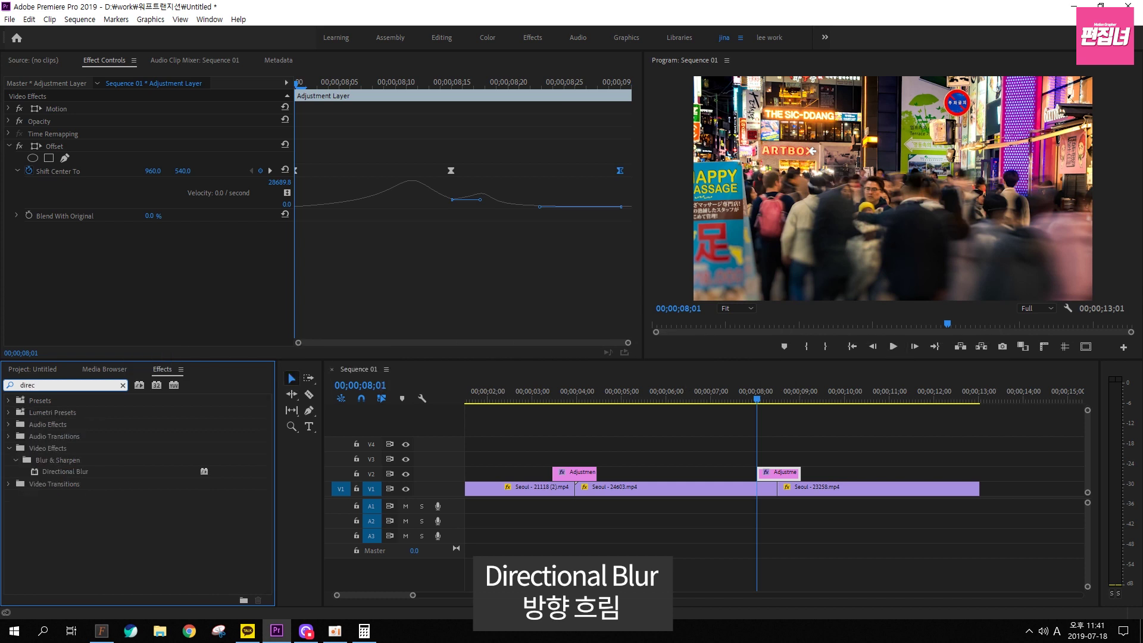
left_click(73, 473)
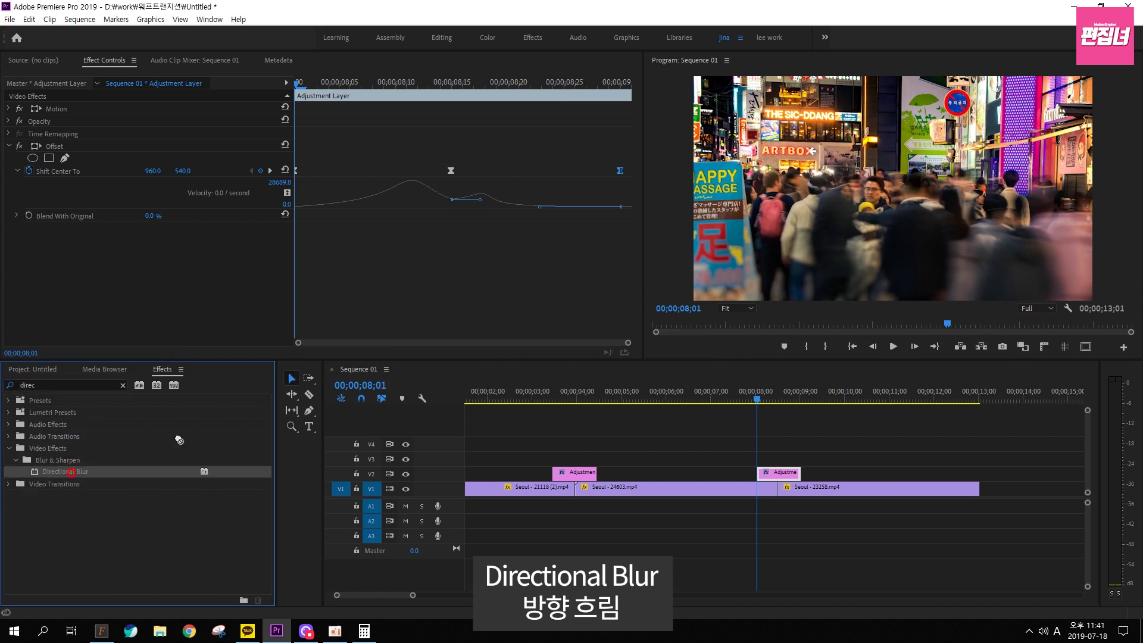
left_click_drag(73, 473, 779, 473)
left_click_drag(428, 81, 295, 81)
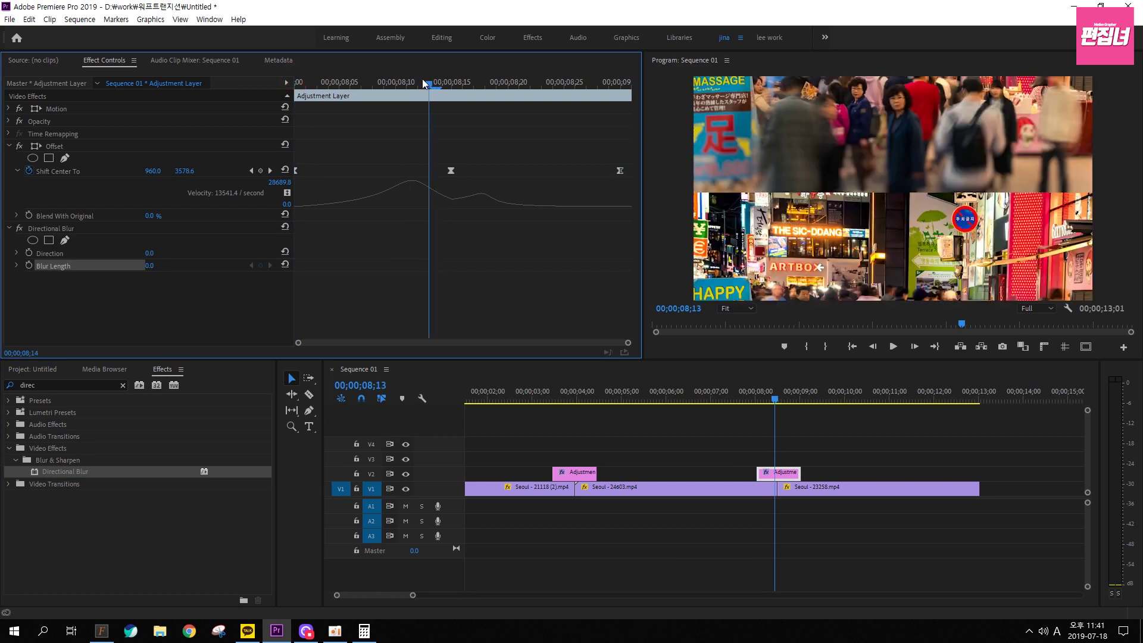
left_click(29, 264)
left_click(333, 81)
Keyframe Blur Length at about 97 on 08;15 and back to 0 on 09;00
left_click_drag(349, 81, 452, 83)
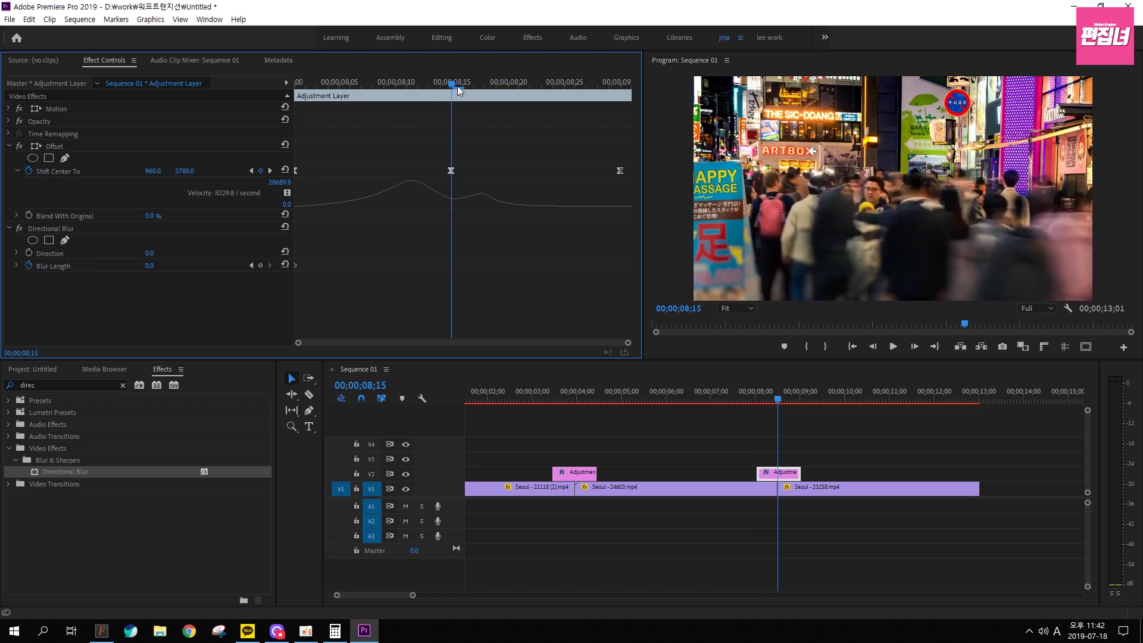
left_click(150, 265)
type("111")
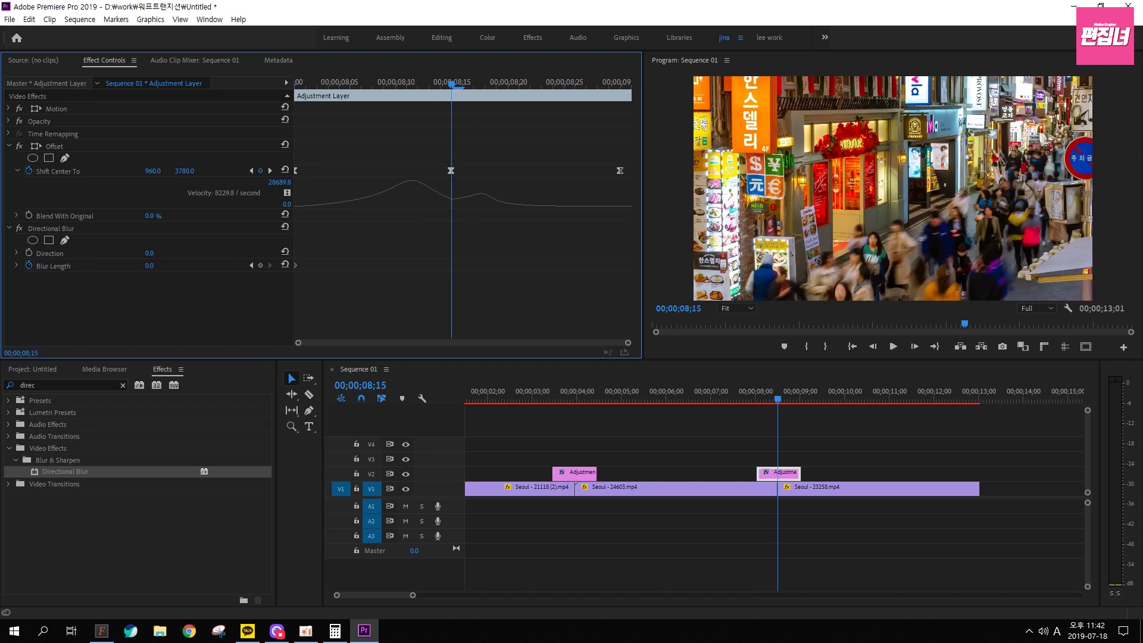
key("Return")
mouse_move(153, 265)
left_mouse_down()
mouse_move(131, 265)
mouse_move(169, 266)
left_mouse_up()
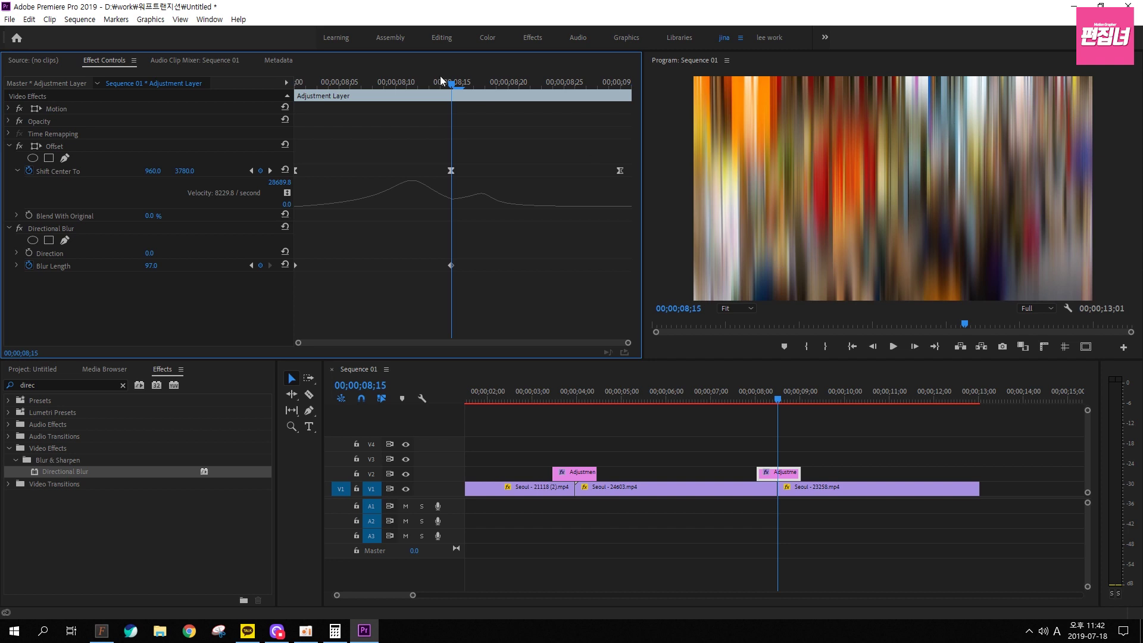
left_click_drag(478, 81, 621, 83)
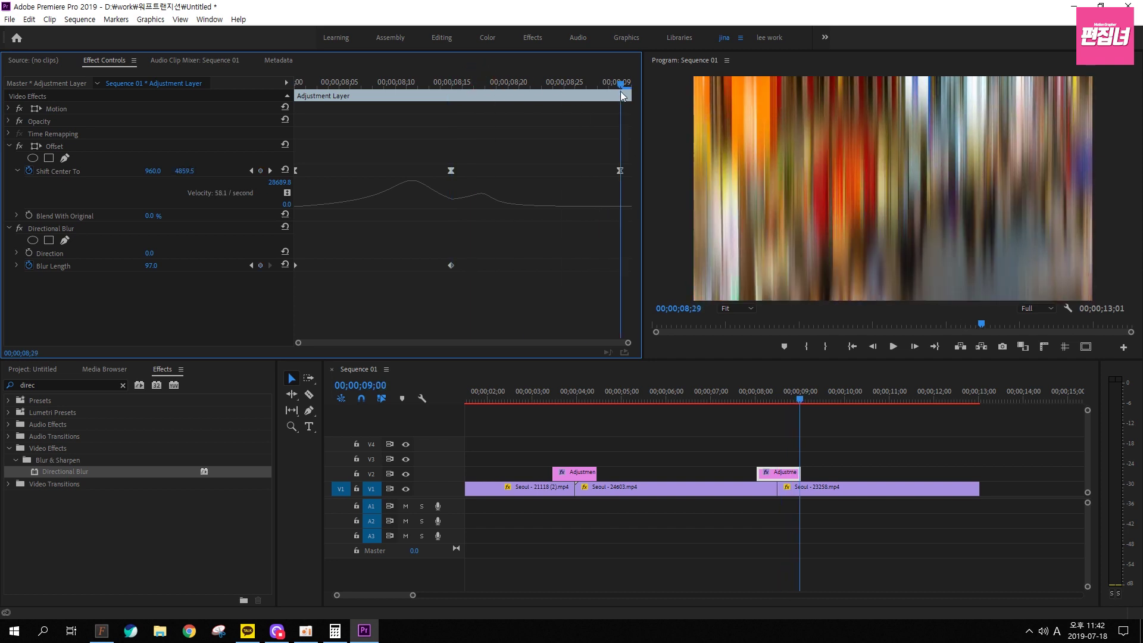
left_click(151, 266)
type("0")
key("Return")
Set the blur keyframes to Ease In at the end, Ease Out at the start and Bezier in the middle
left_click(620, 266)
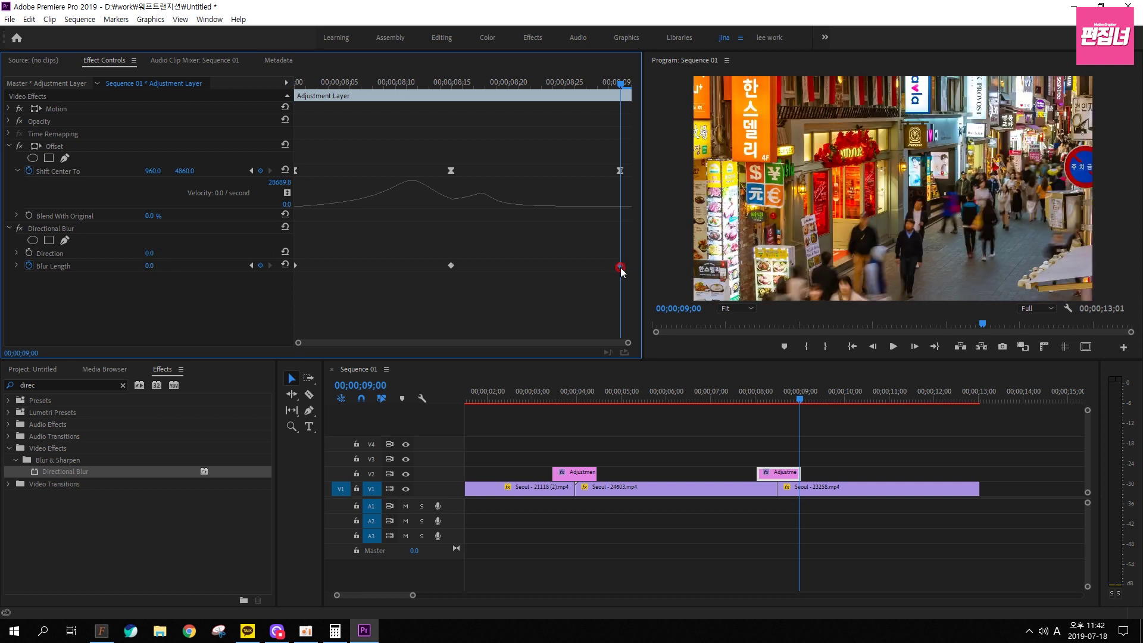
right_click(620, 267)
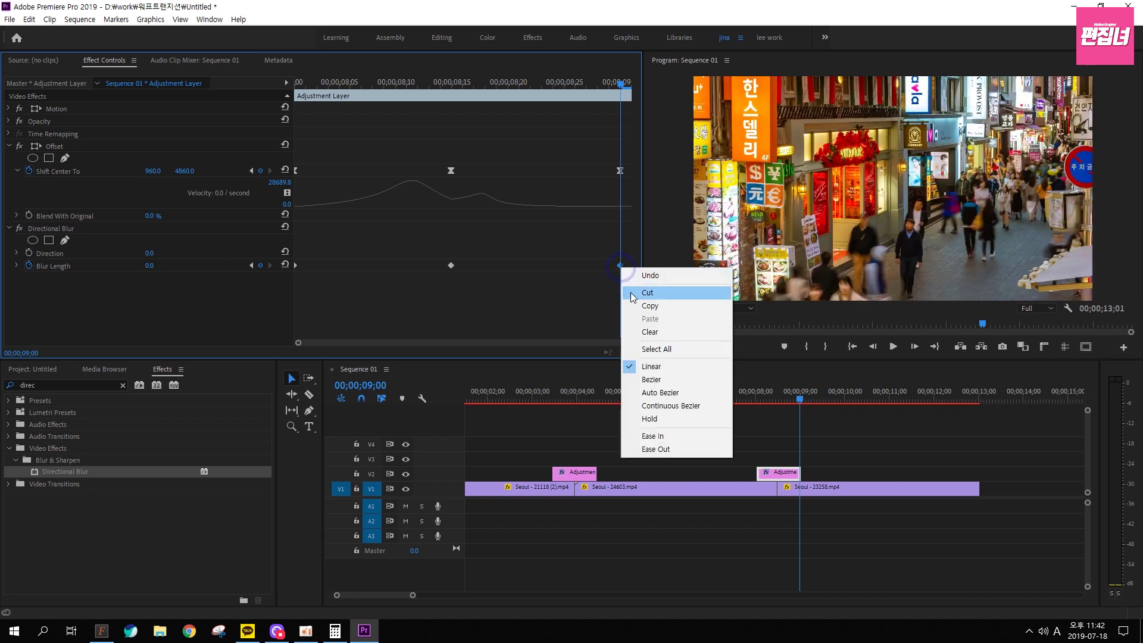
left_click(662, 437)
right_click(298, 265)
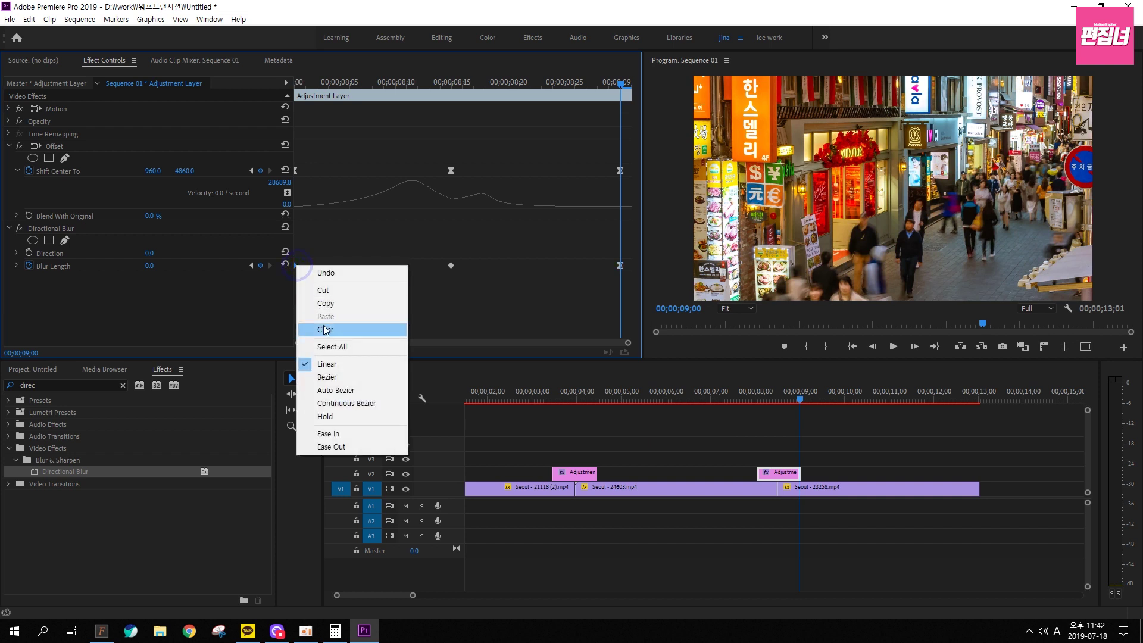
left_click(355, 446)
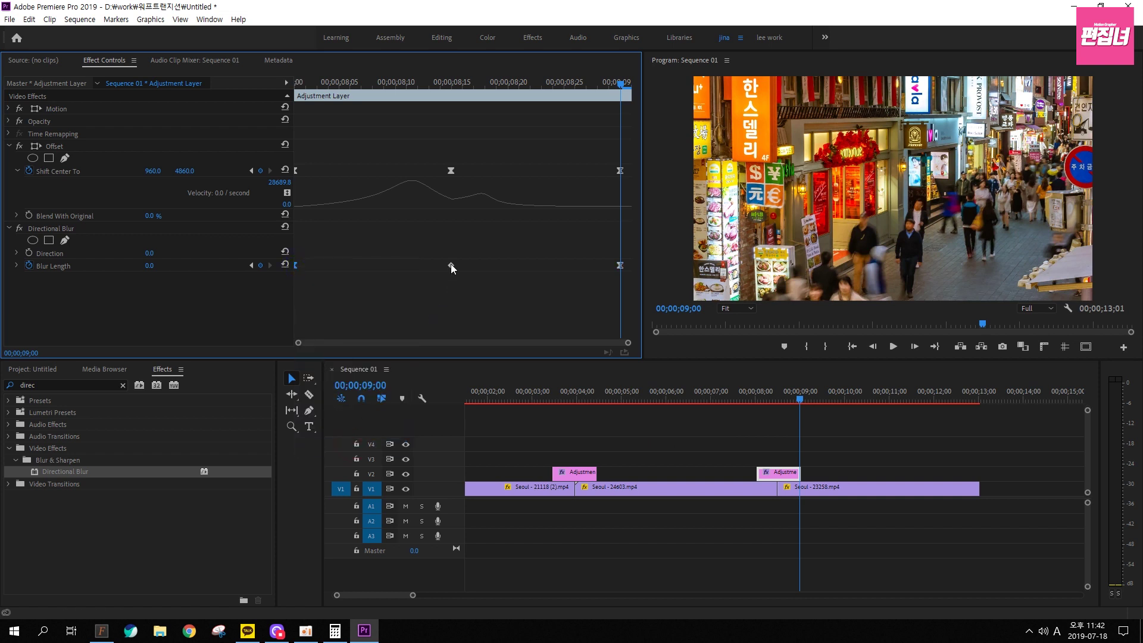
right_click(452, 265)
left_click(485, 377)
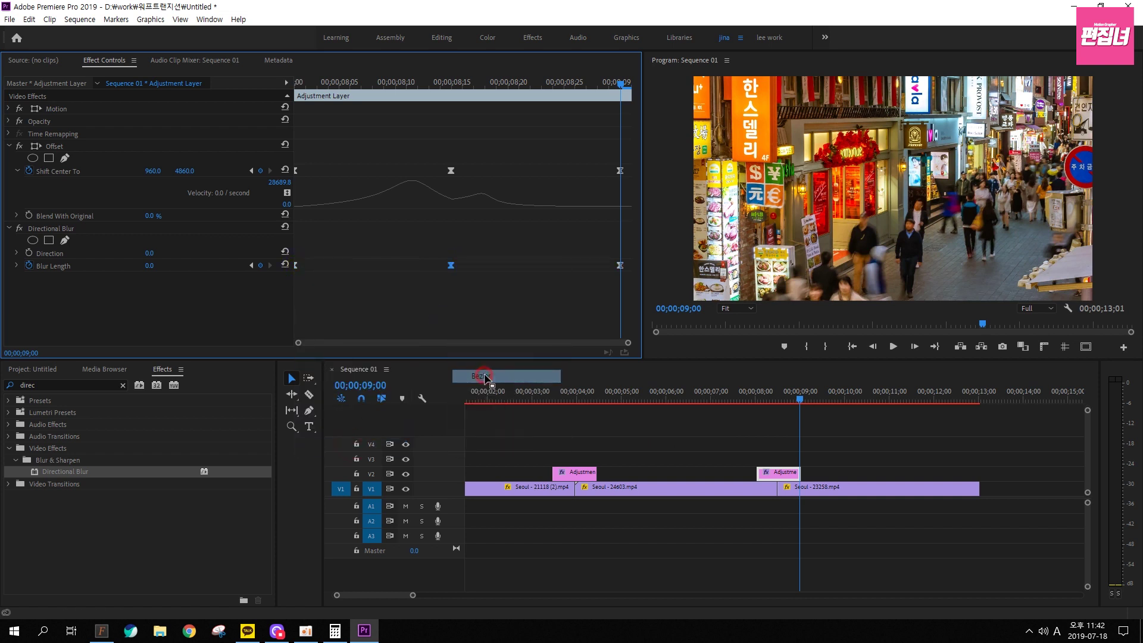
mouse_move(352, 82)
left_mouse_down()
mouse_move(284, 78)
mouse_move(295, 82)
left_mouse_up()
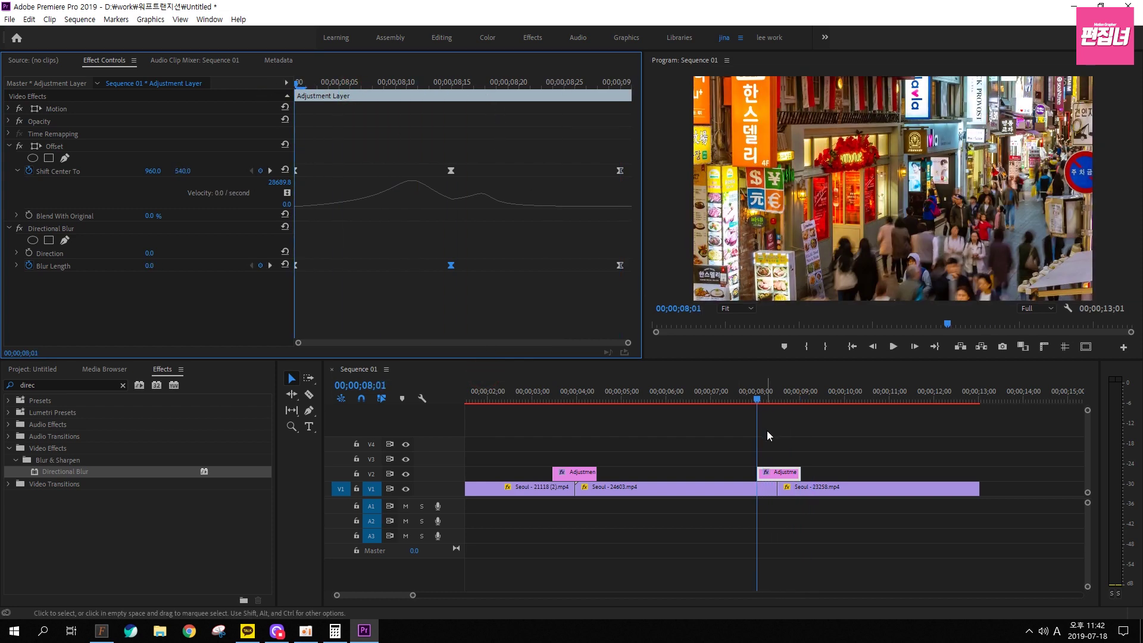
left_click_drag(755, 398, 795, 400)
Search for 'lens dis' and apply Lens Distortion to the second adjustment layer
left_click(4, 385)
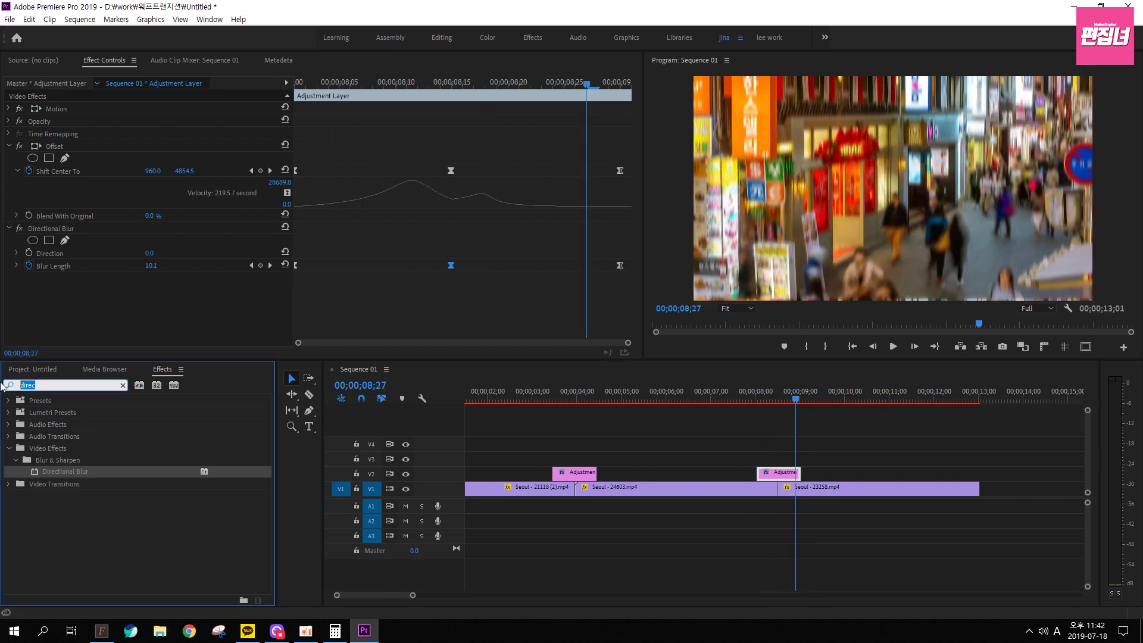
type("lens dis")
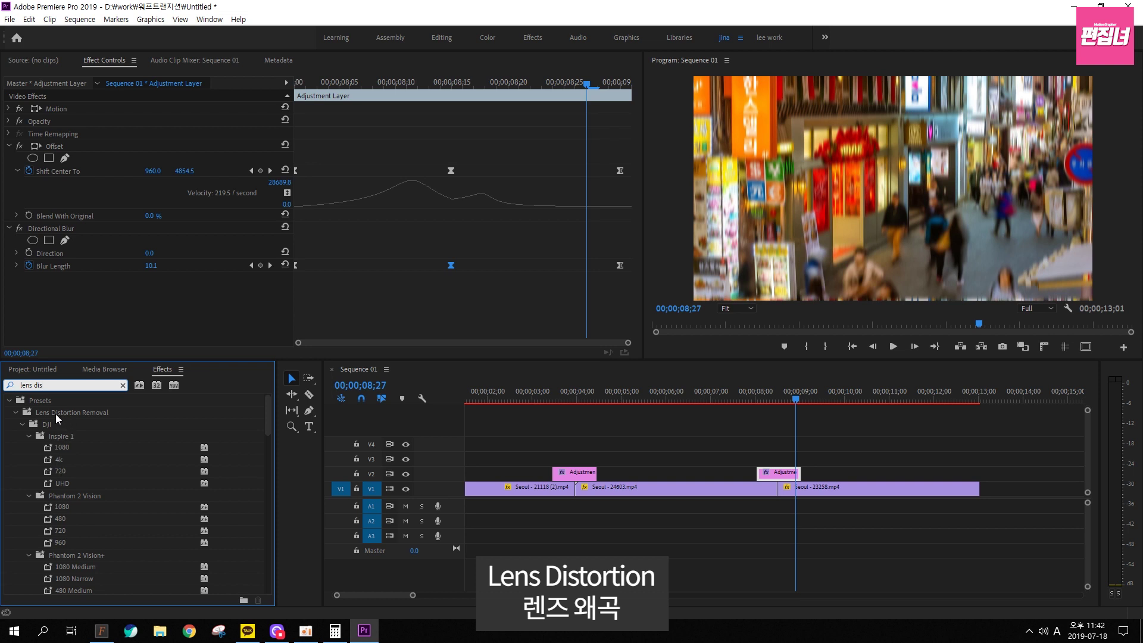
left_click(37, 414)
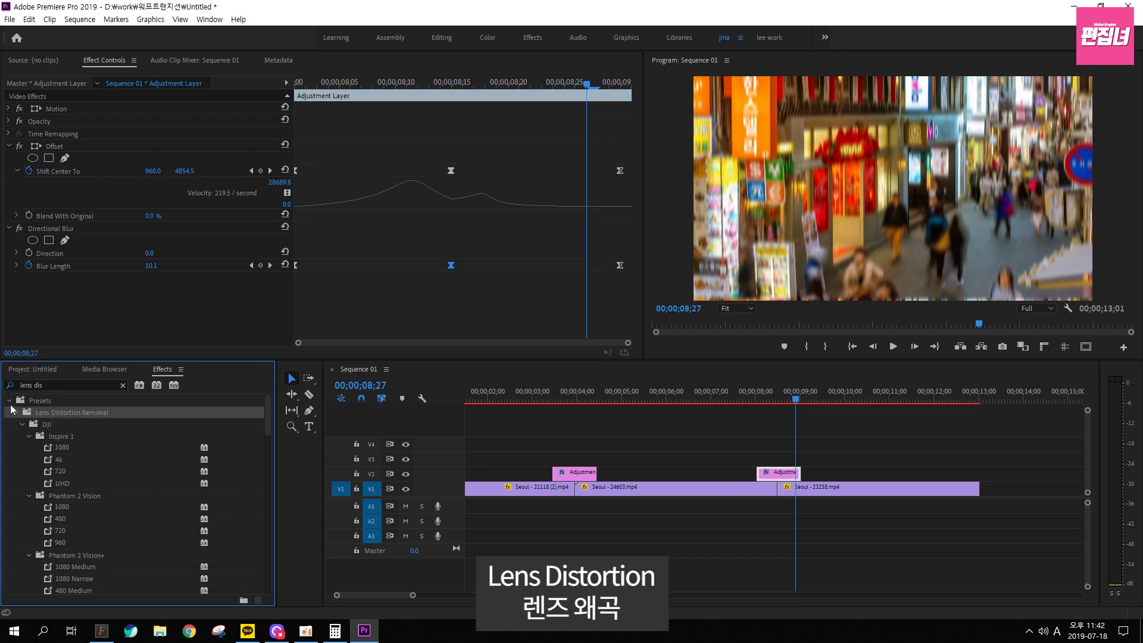
left_click(9, 401)
left_click(62, 471)
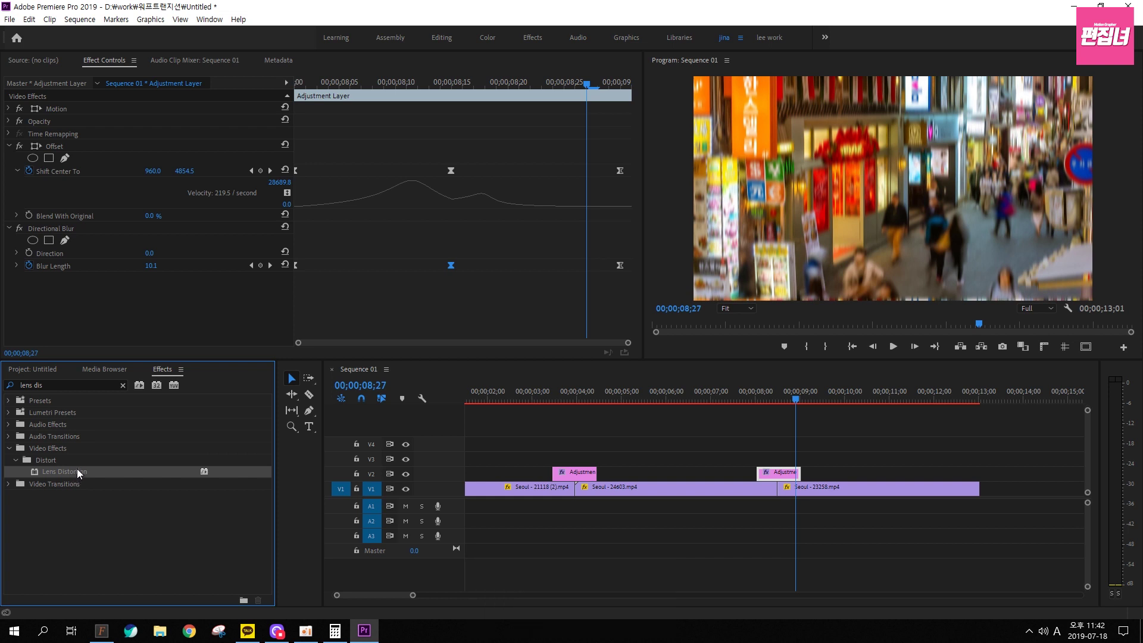
left_click_drag(78, 470, 778, 473)
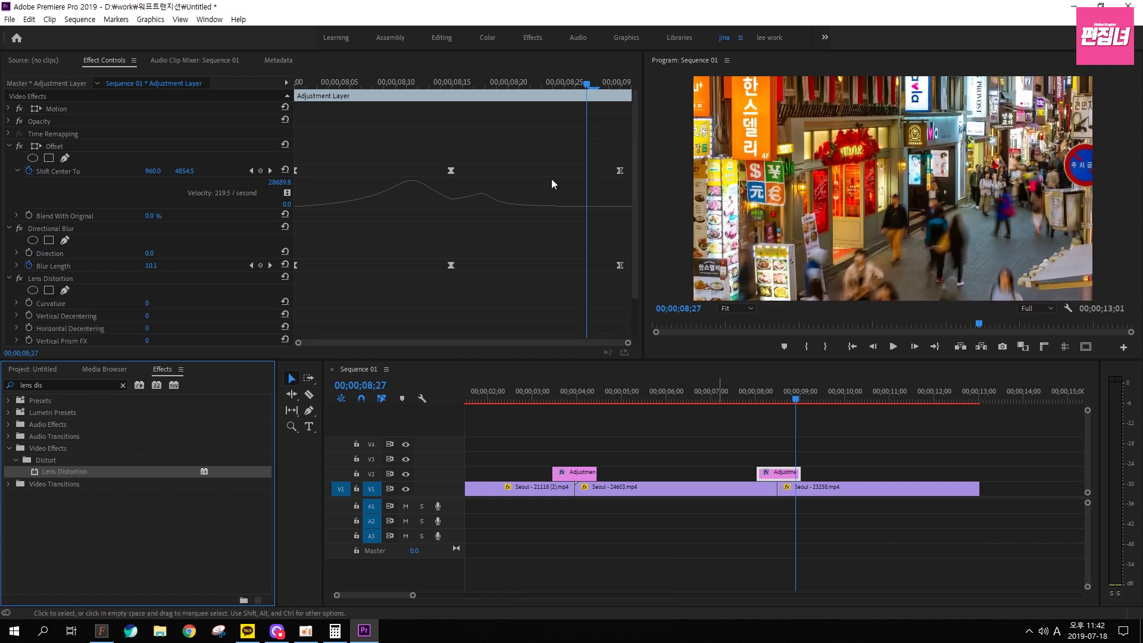
Keyframe Curvature at 0 at the layer's start, -47 at 08;15 and 0 at 09;00
scroll(459, 145, "down", 2)
left_click_drag(499, 85, 251, 91)
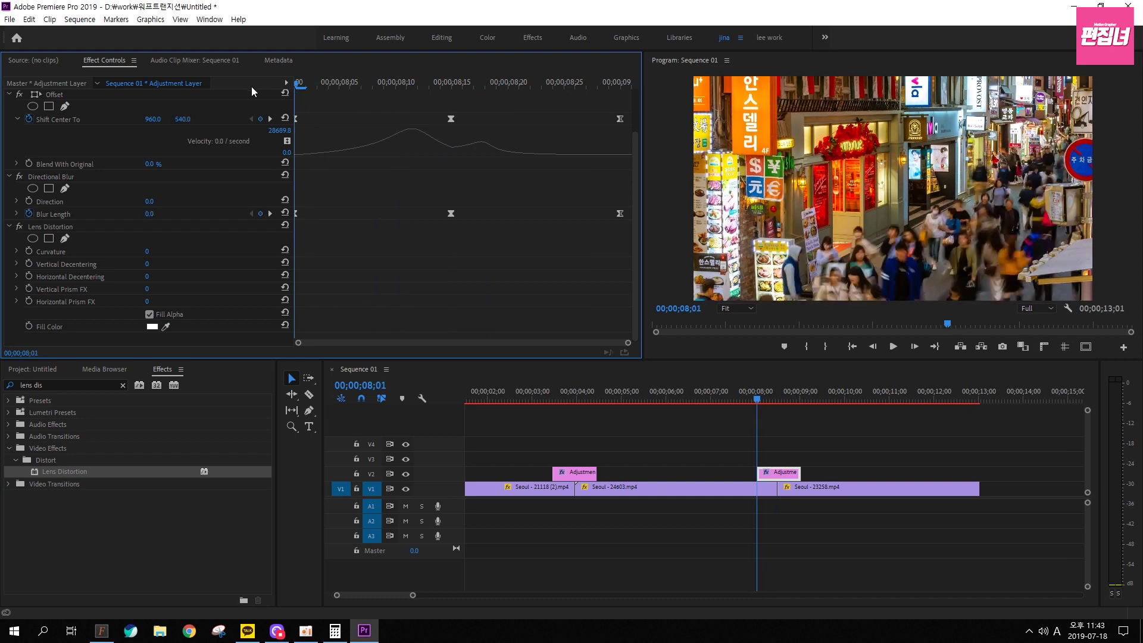
left_click(30, 252)
left_click_drag(429, 82, 454, 94)
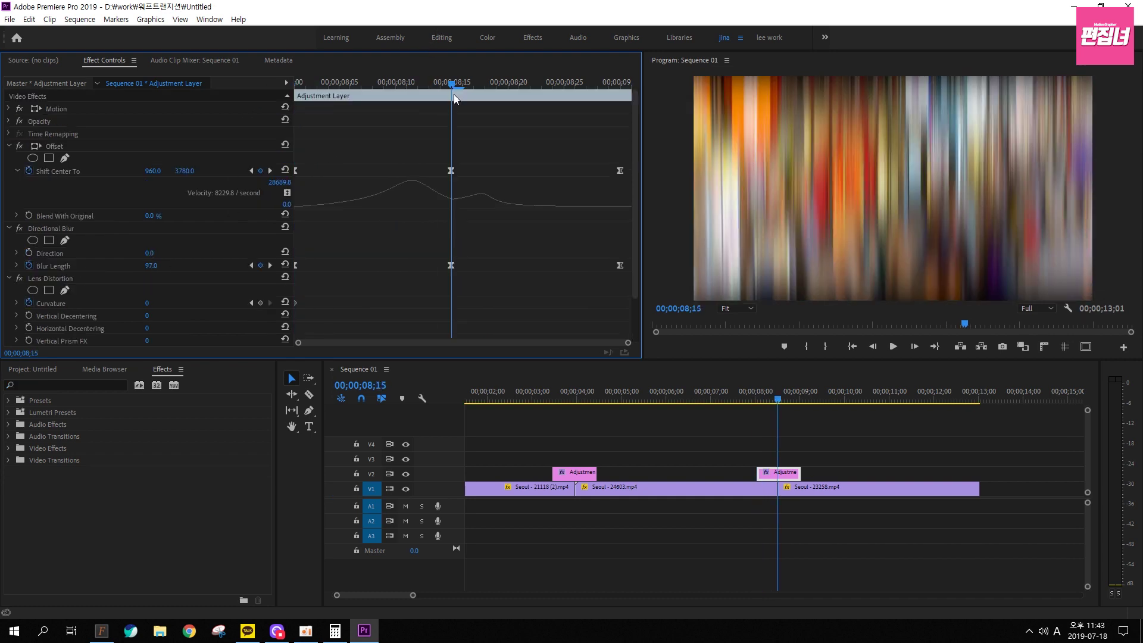
mouse_move(147, 303)
left_mouse_down()
mouse_move(128, 303)
mouse_move(150, 303)
left_mouse_up()
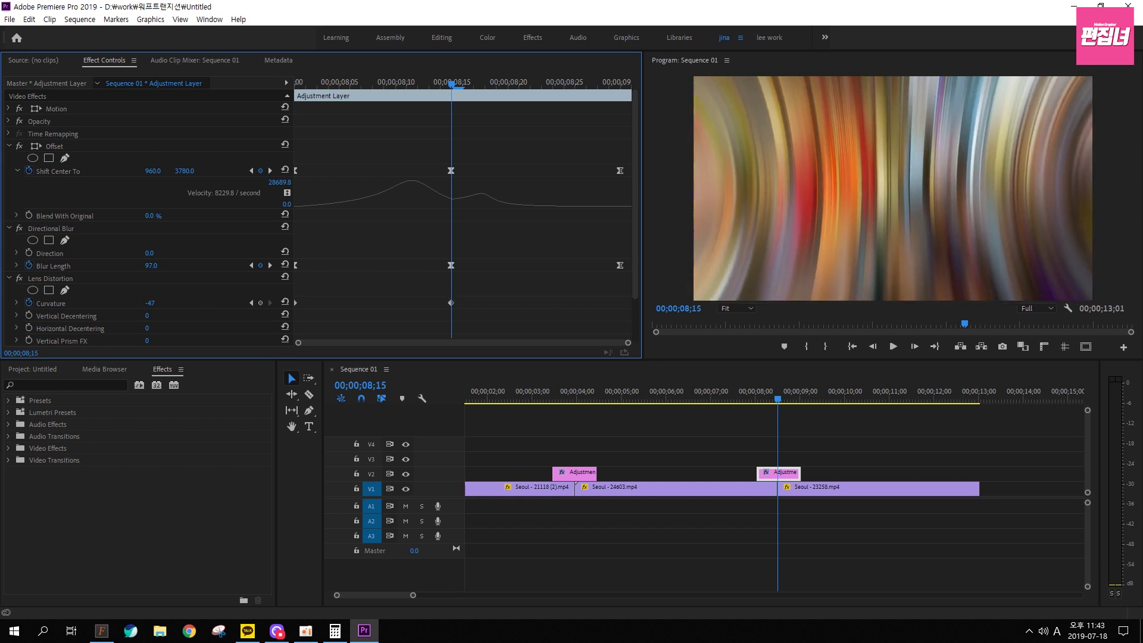
left_click(620, 82)
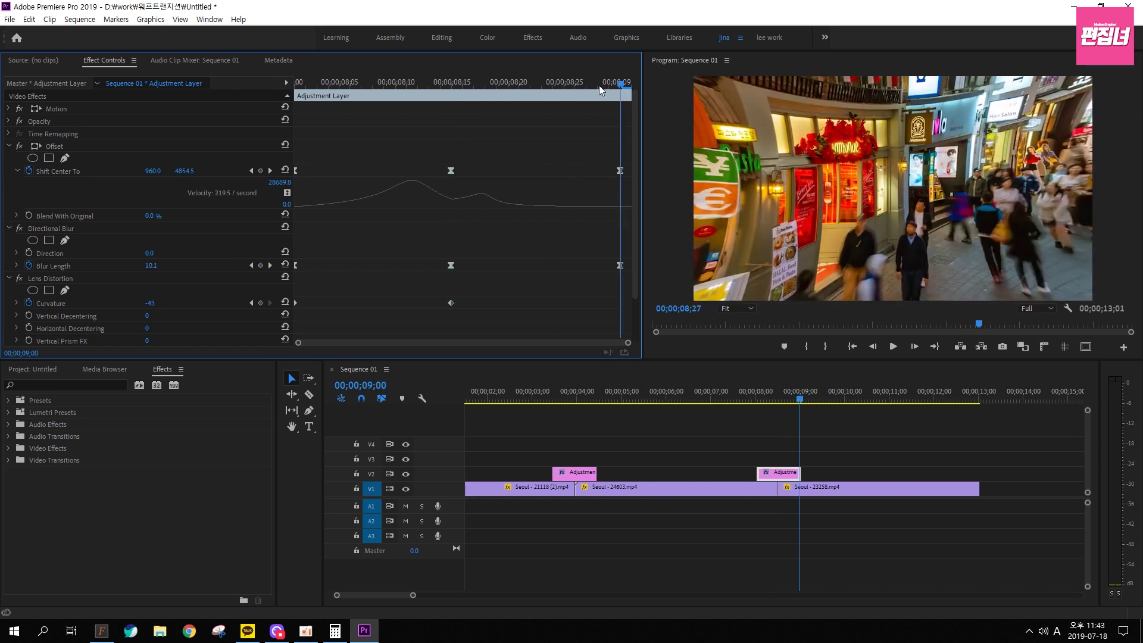
left_click(160, 303)
type("0")
key("Return")
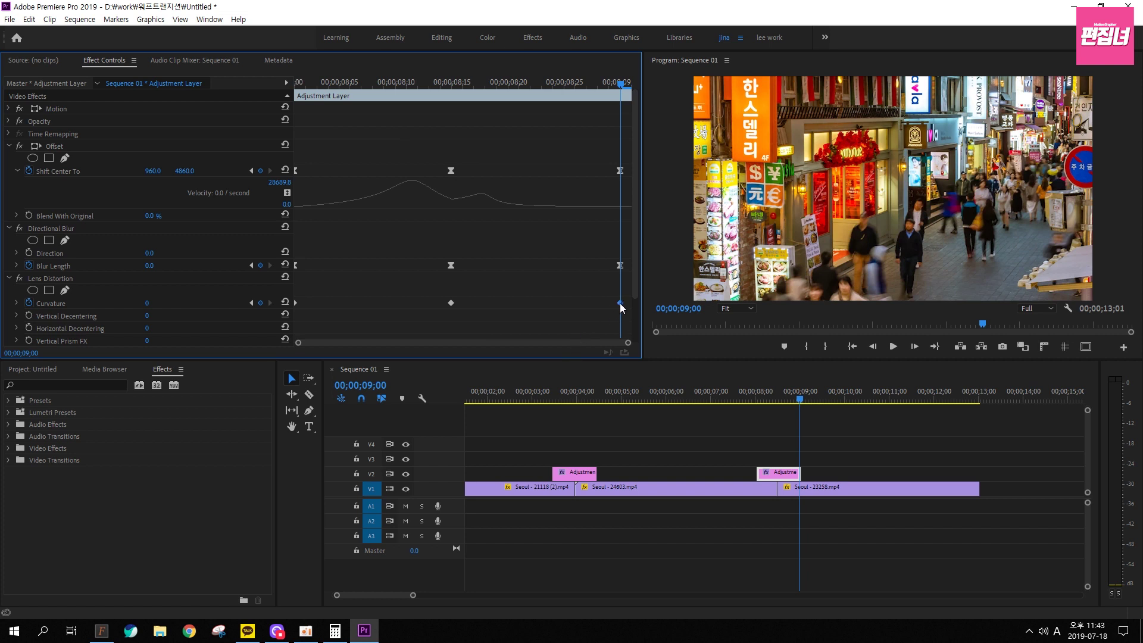
Set the last Curvature keyframe to Ease In, the first to Ease Out and the middle to Bezier
right_click(621, 304)
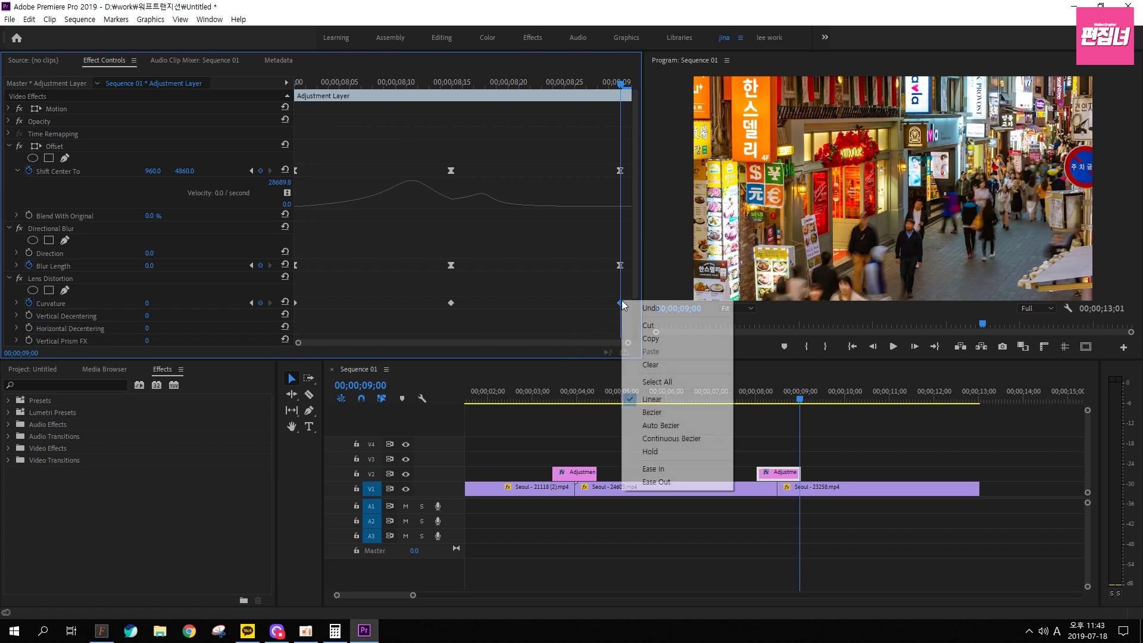
left_click(670, 473)
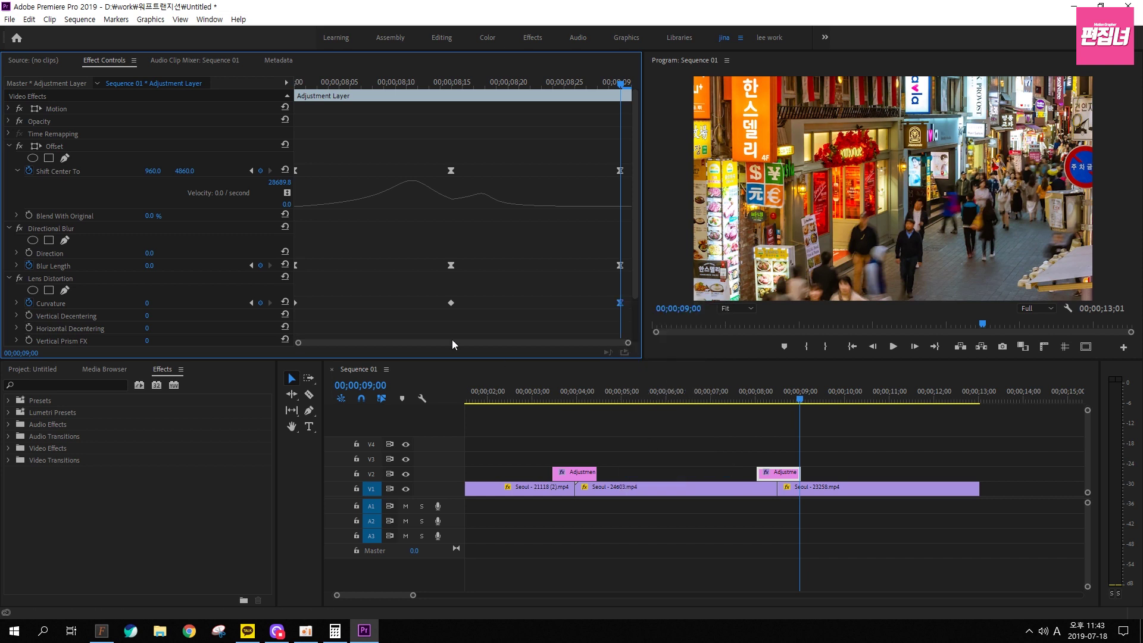
right_click(295, 305)
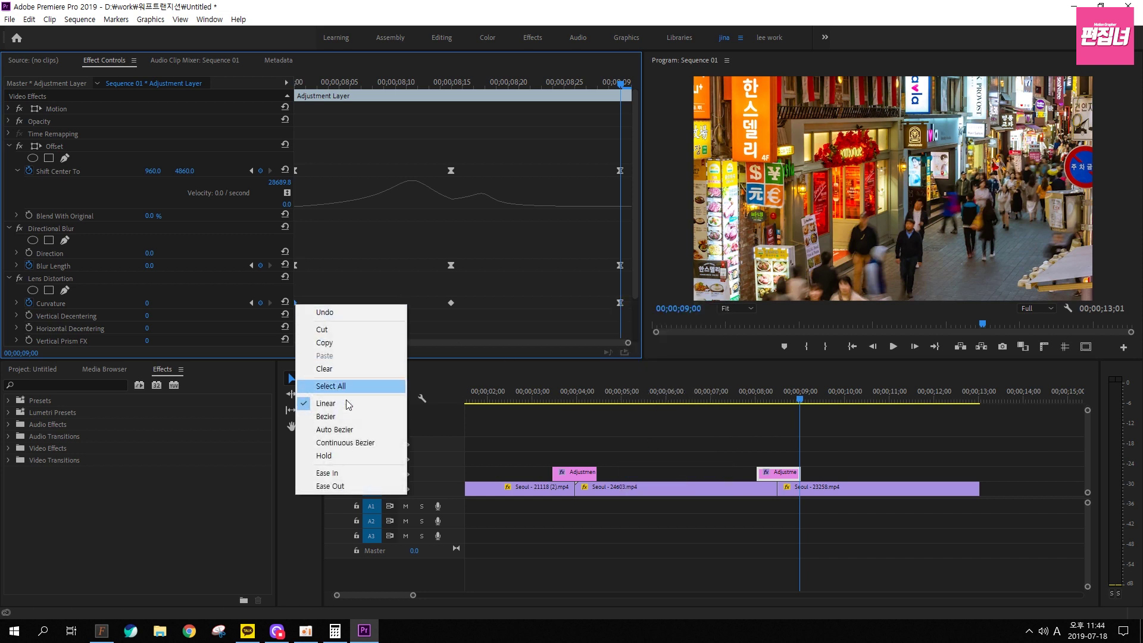
left_click(346, 486)
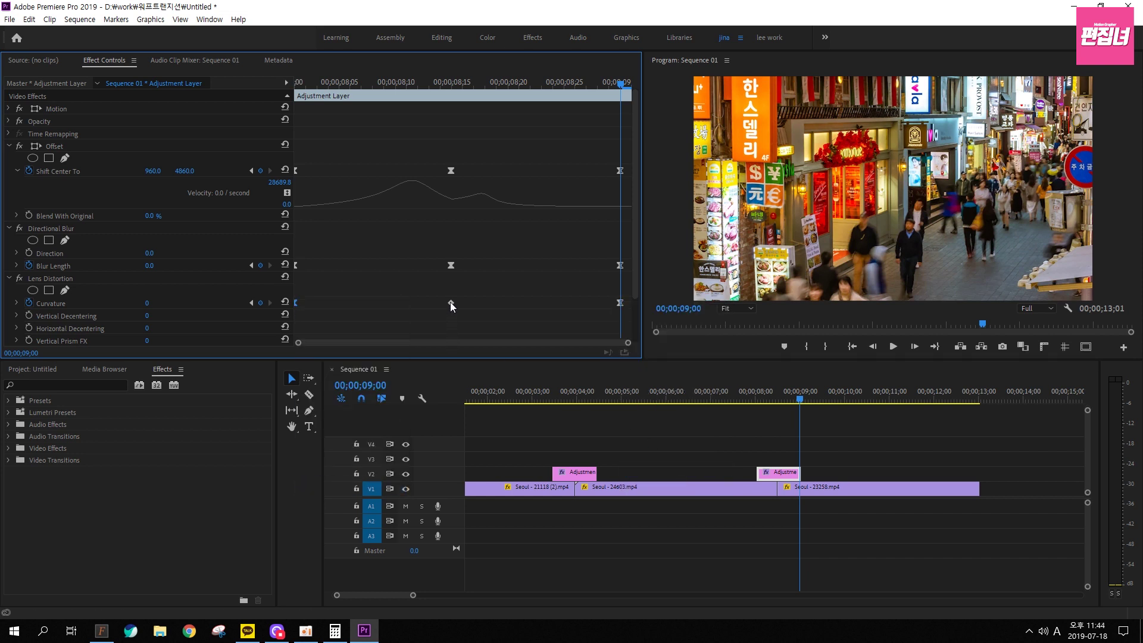
right_click(451, 303)
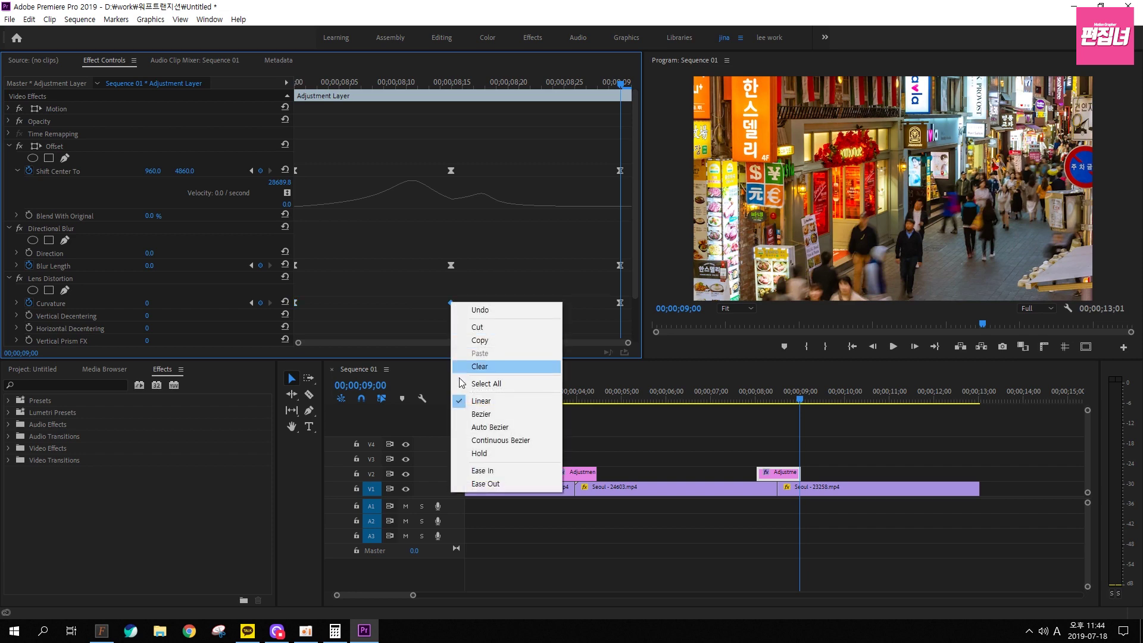
left_click(467, 419)
Play back the eased second transition from the adjustment layer's start
key("Up")
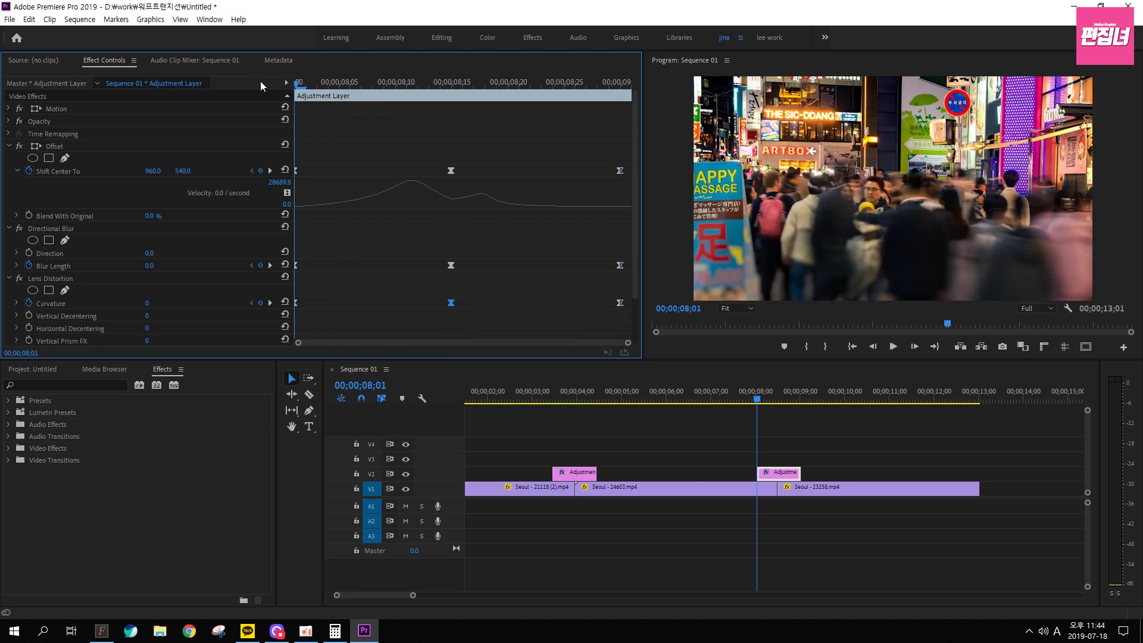
key("space")
key("space")
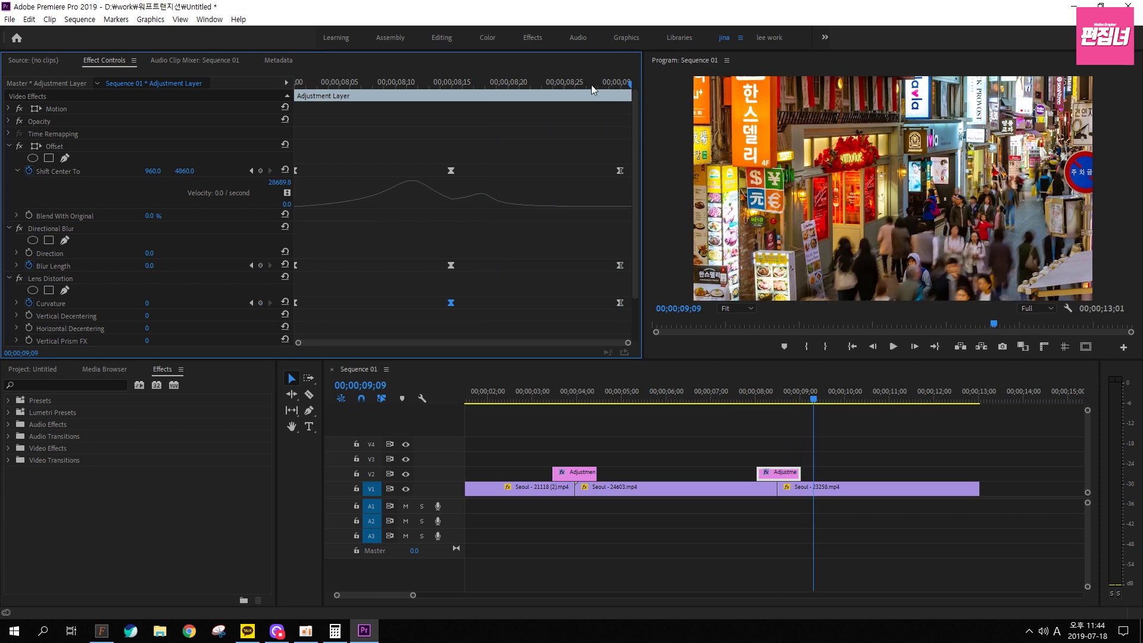
key("Up")
key("Down")
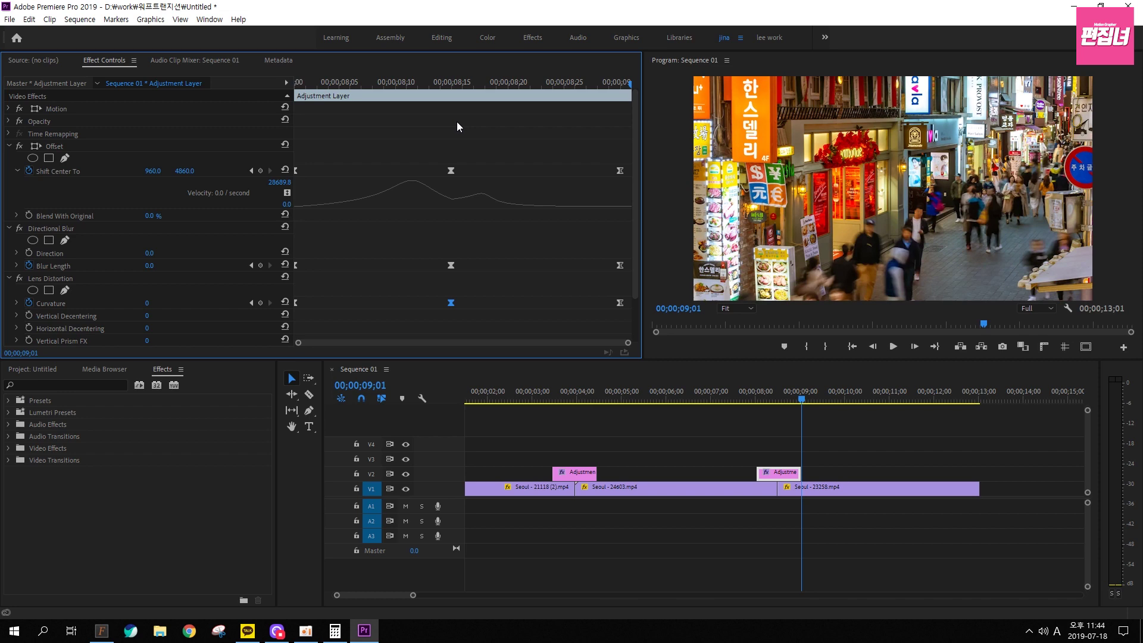
key("Up")
key("space")
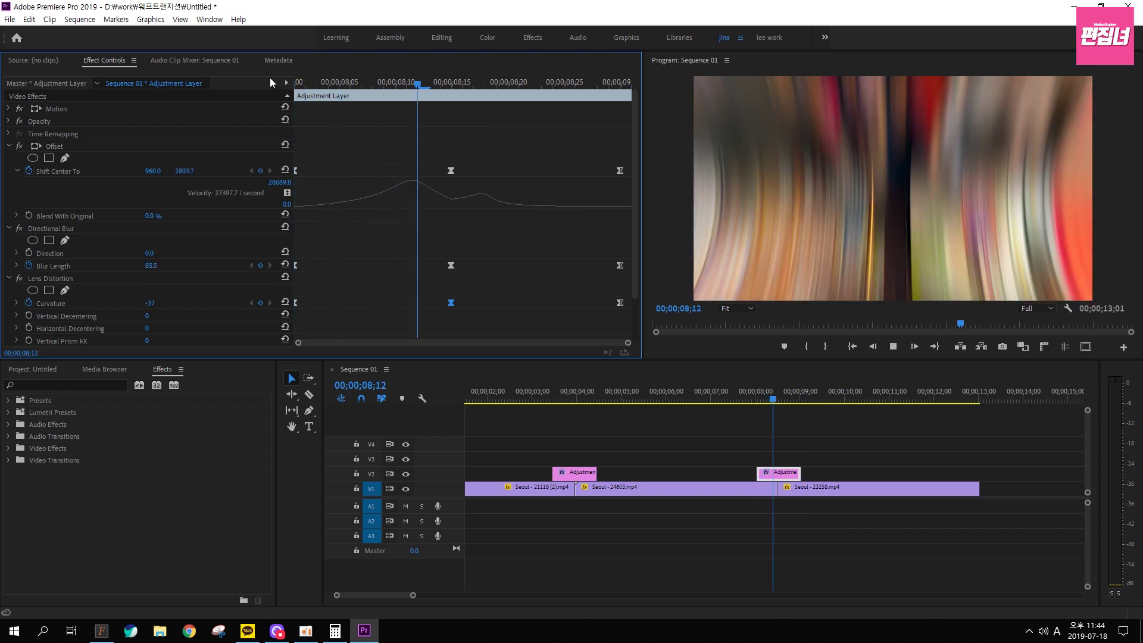
key("space")
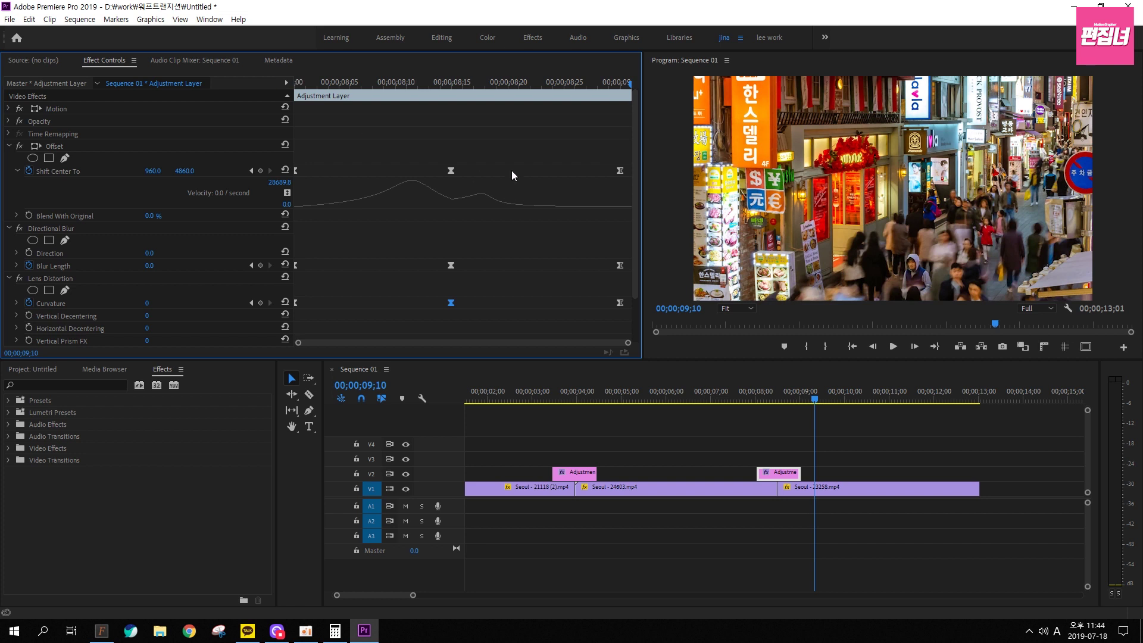
key("Up")
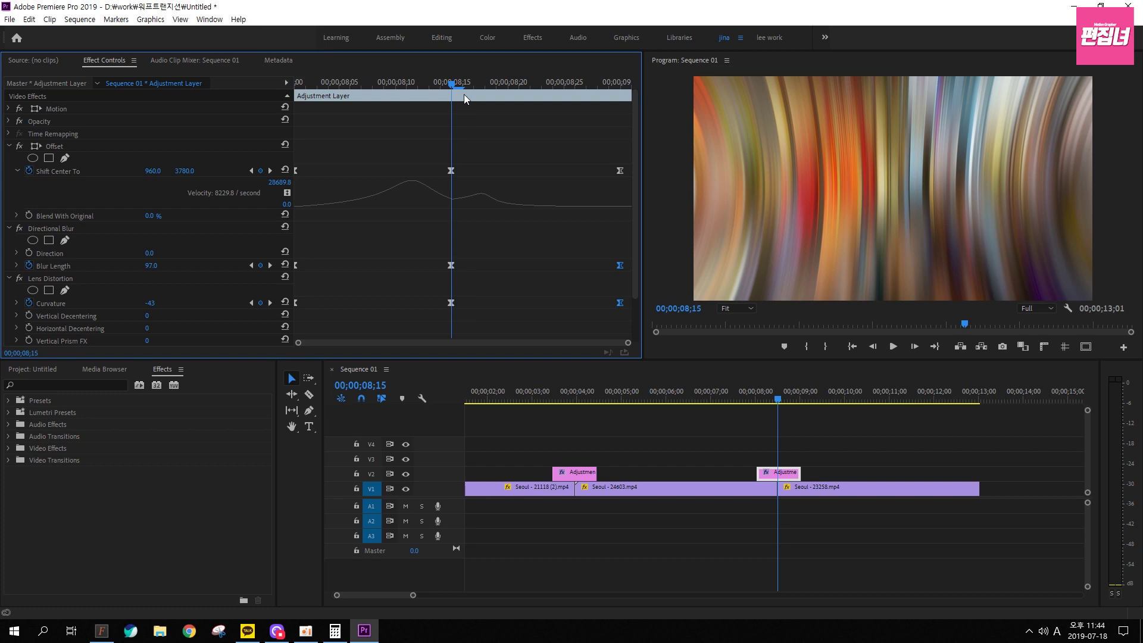
mouse_move(462, 88)
left_mouse_down()
mouse_move(320, 89)
mouse_move(520, 82)
mouse_move(493, 85)
left_mouse_up()
Move the end Offset, Directional Blur and Curvature keyframes earlier to about 08;22 and preview
mouse_move(493, 85)
left_mouse_down()
mouse_move(479, 91)
mouse_move(571, 93)
left_mouse_up()
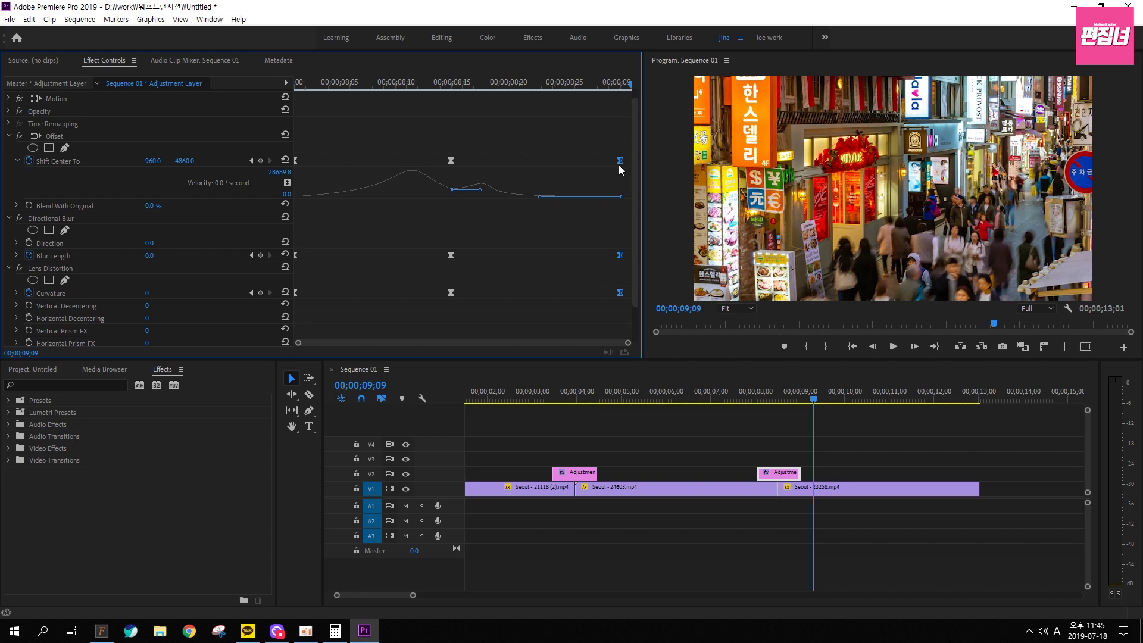
left_click_drag(620, 160, 596, 165)
key("space")
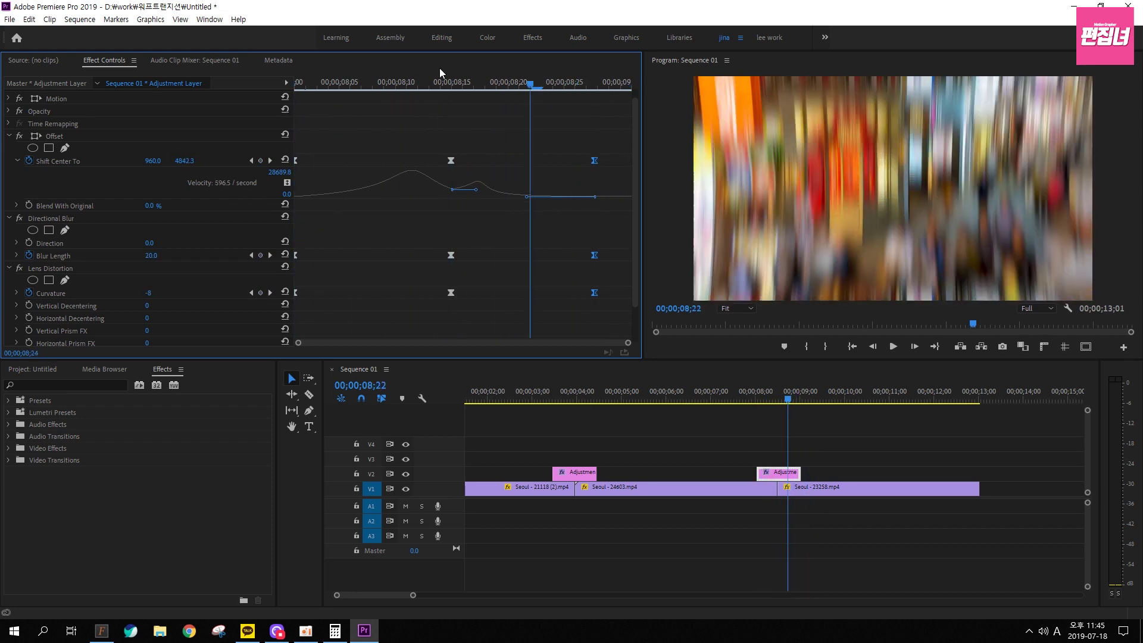
key("space")
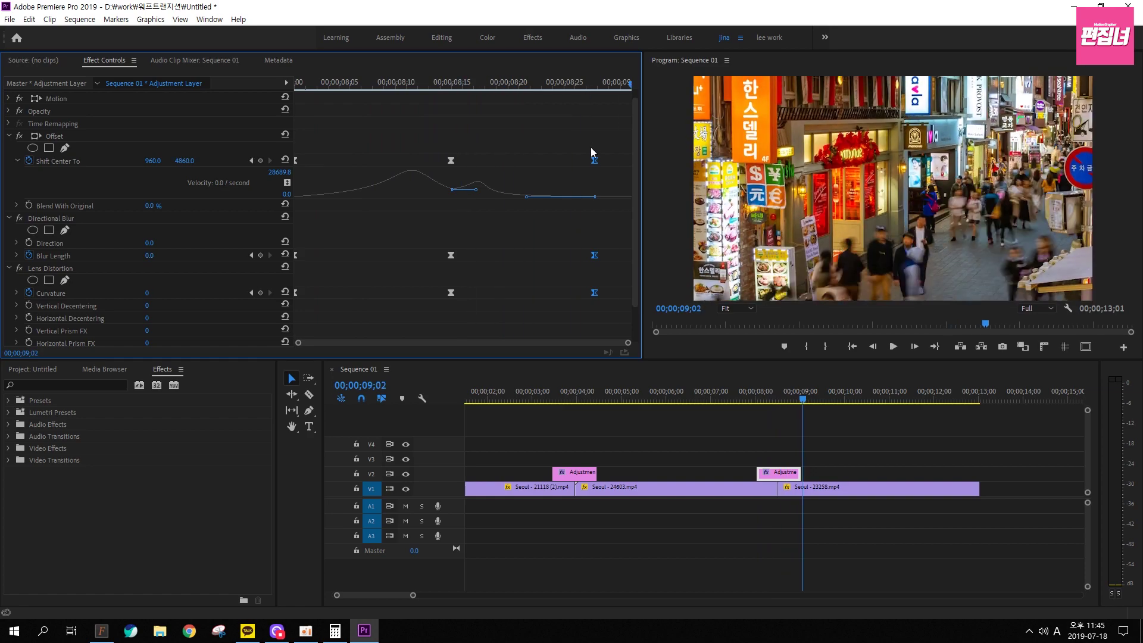
left_click_drag(594, 160, 538, 161)
left_click_drag(498, 85, 584, 81)
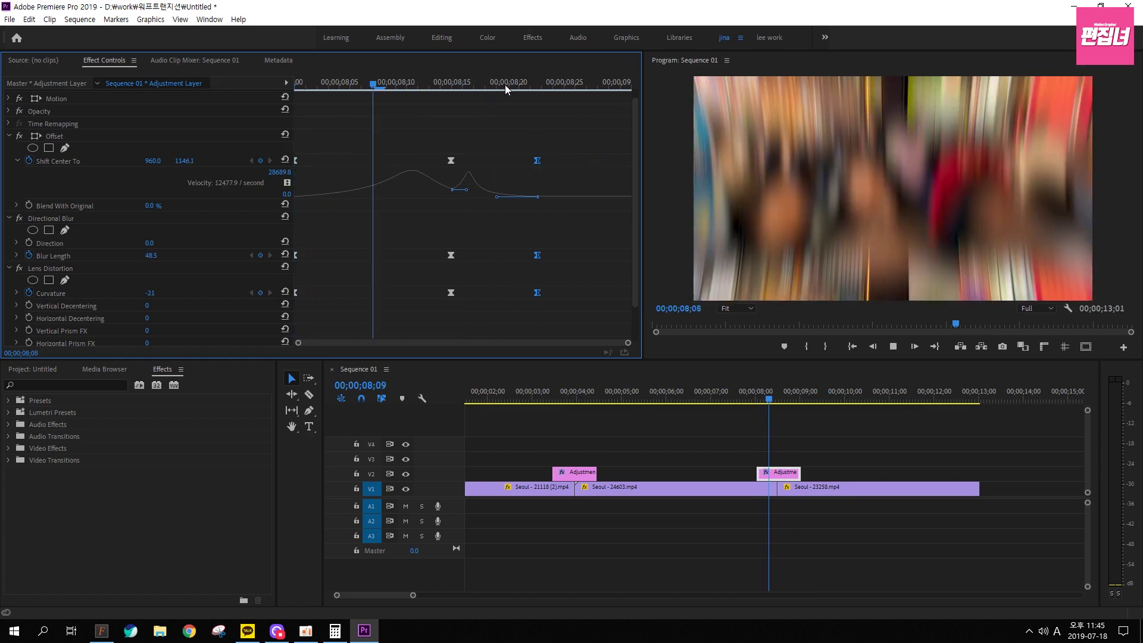
key("space")
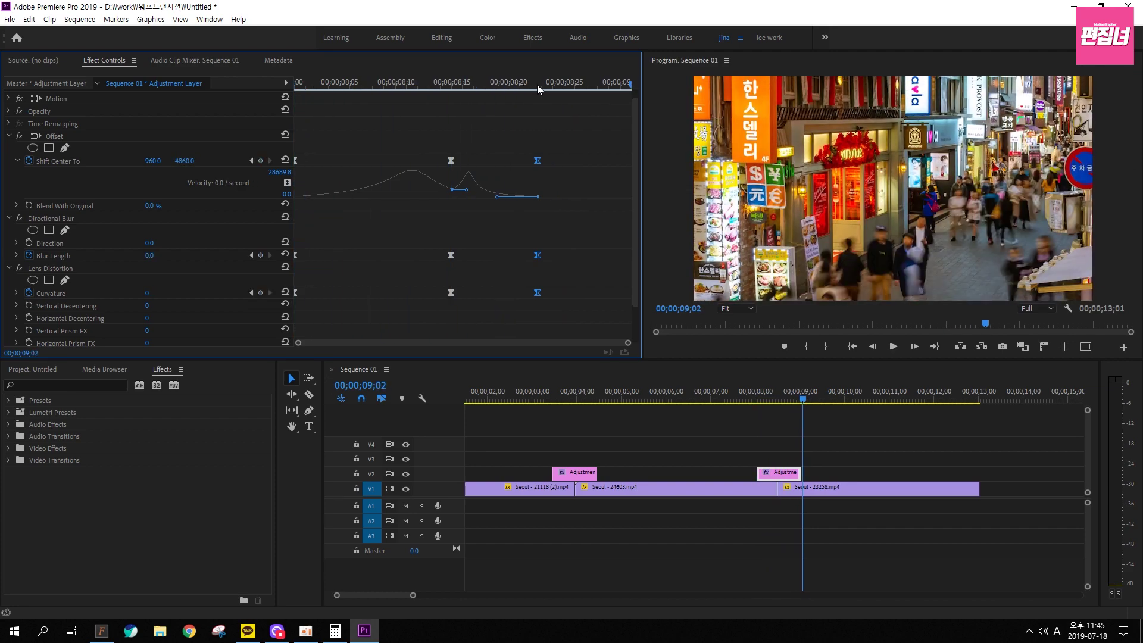
key("space")
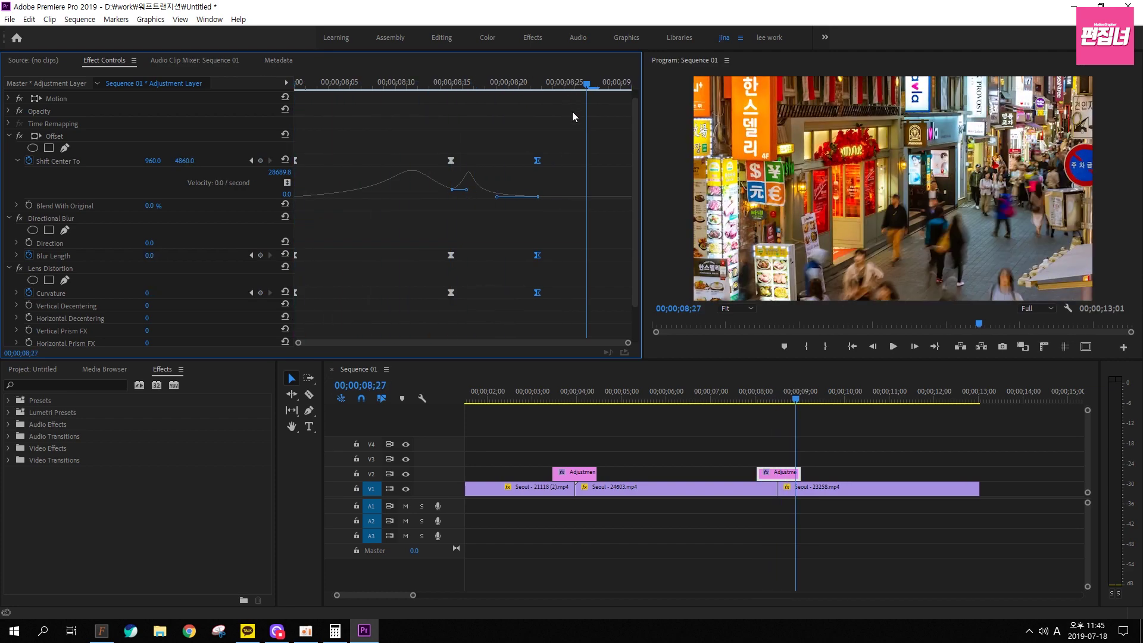